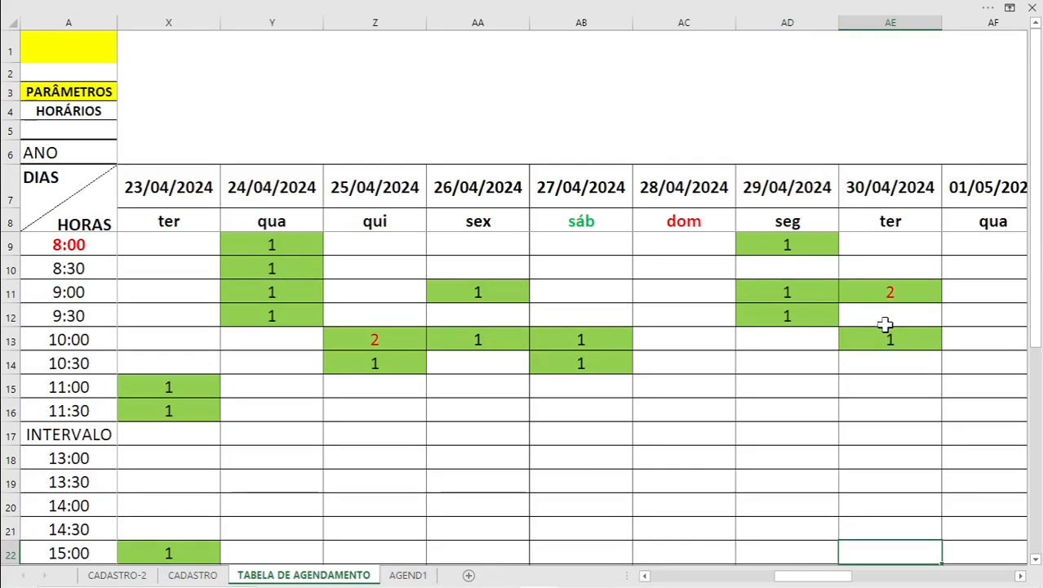
Duplicate the first client row on the CADASTRO sheet, inserting the copy directly above it
scroll(885, 324, down, 2)
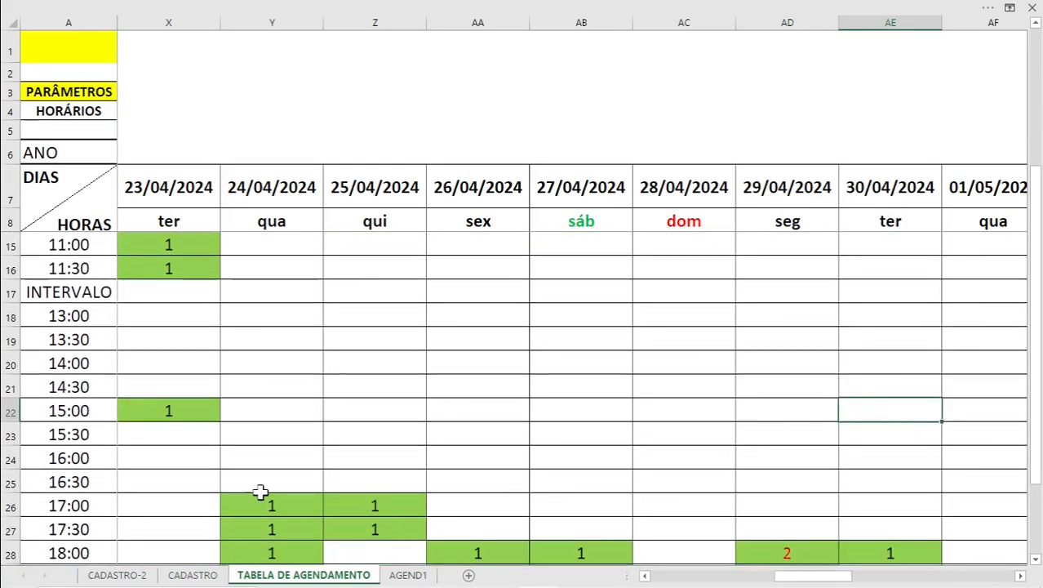
click(193, 575)
click(10, 178)
right_click(10, 178)
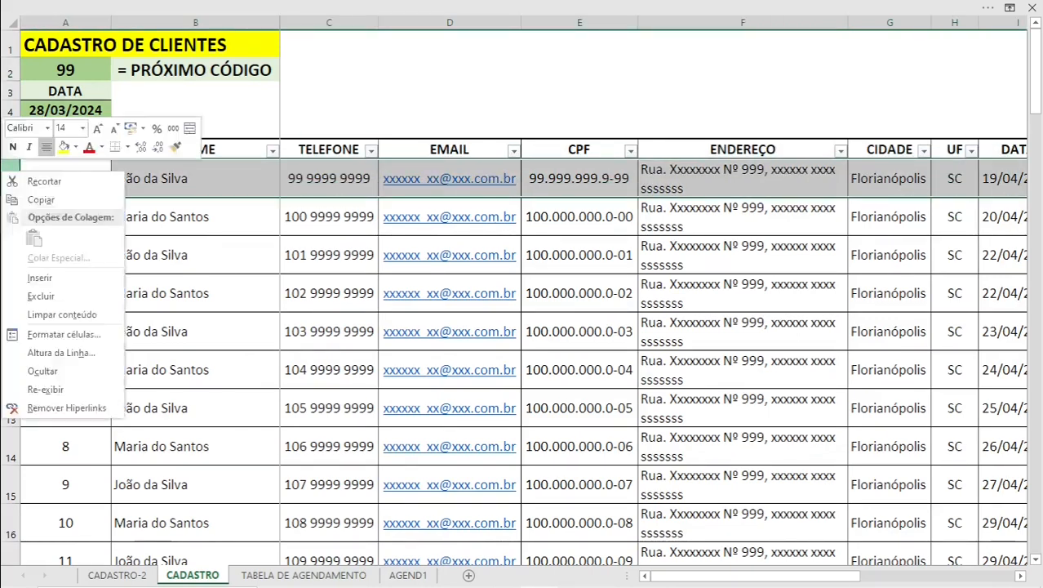
click(56, 198)
right_click(9, 181)
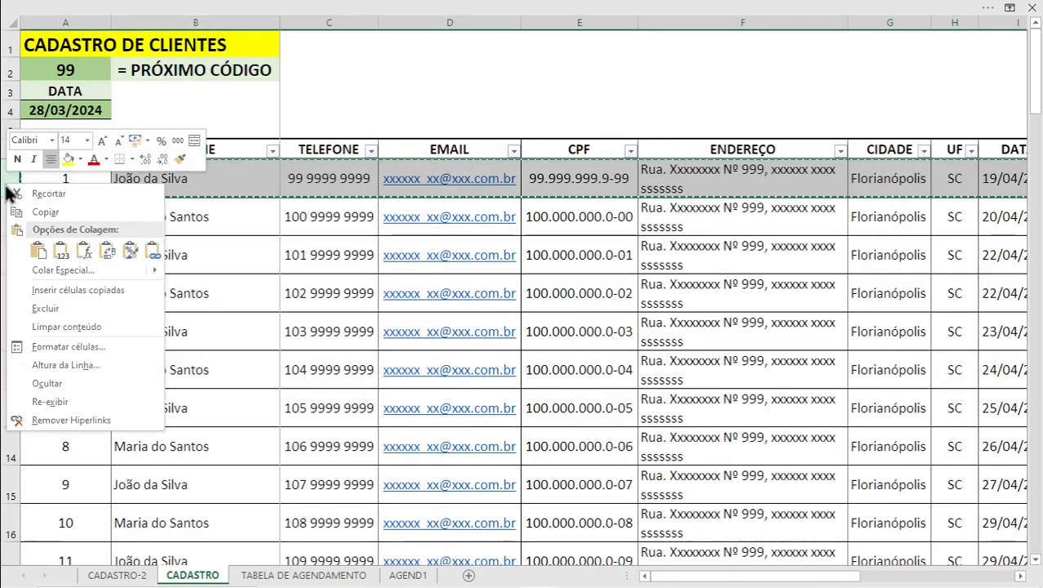
click(61, 289)
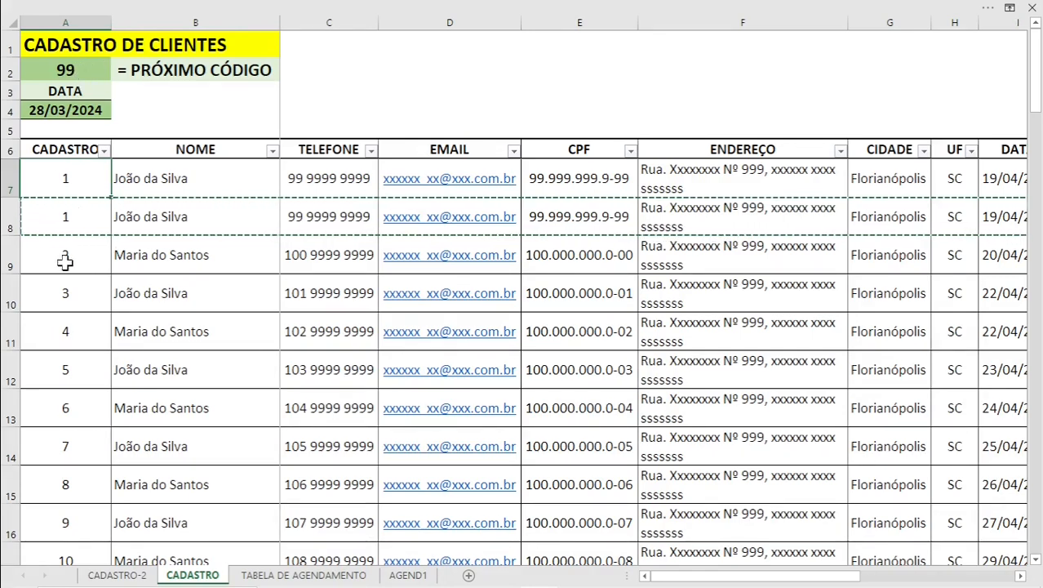
Set the duplicated row's CADASTRO code to 99 and enter the new client's full name
text(99)
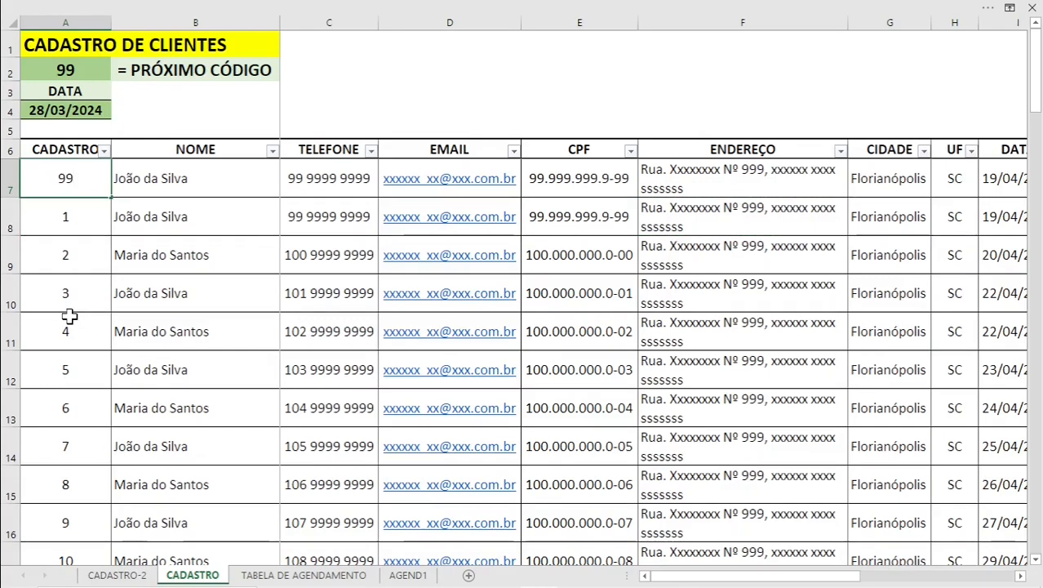
key(Tab)
text(Pedro Sousa)
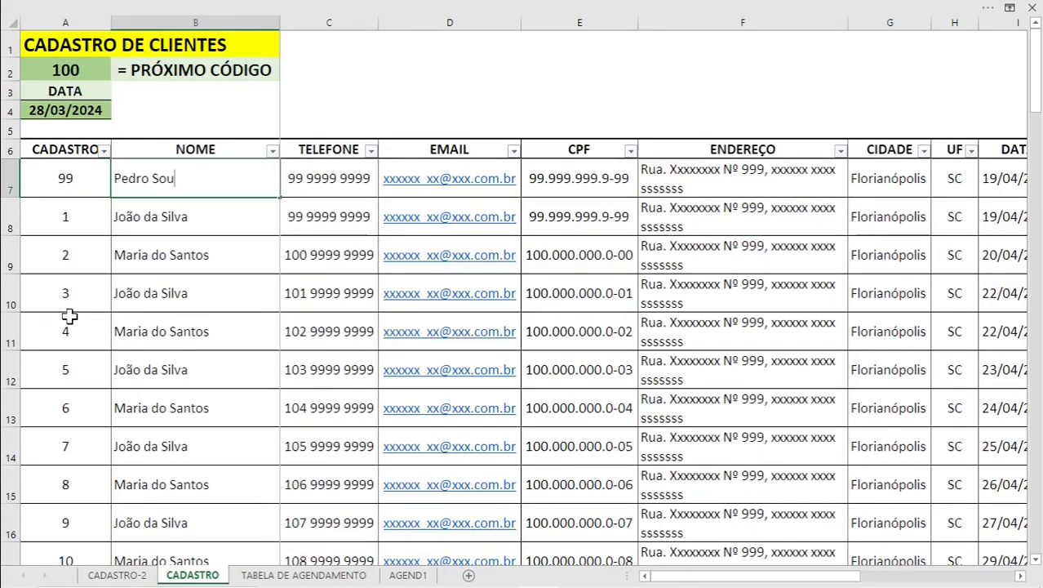
Set the HORÁRIO of registration 99 to 15:00 and check the TABELA DE AGENDAMENTO sheet
key(Tab)
key(Tab)
key(Right)
key(Right)
key(Right)
key(Right)
key(Right)
key(Right)
key(Right)
key(Right)
key(Right)
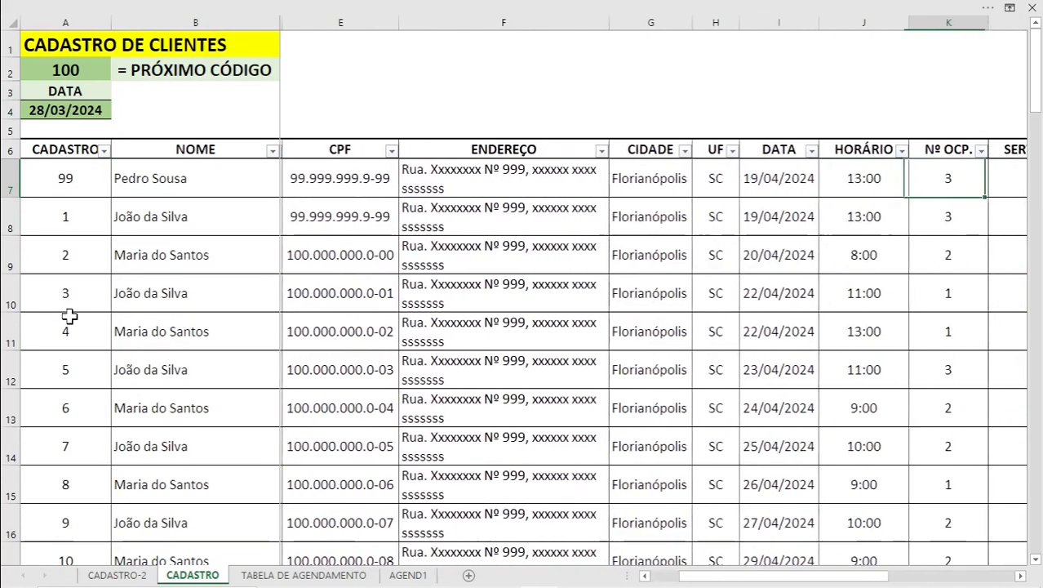
key(Left)
key(Left)
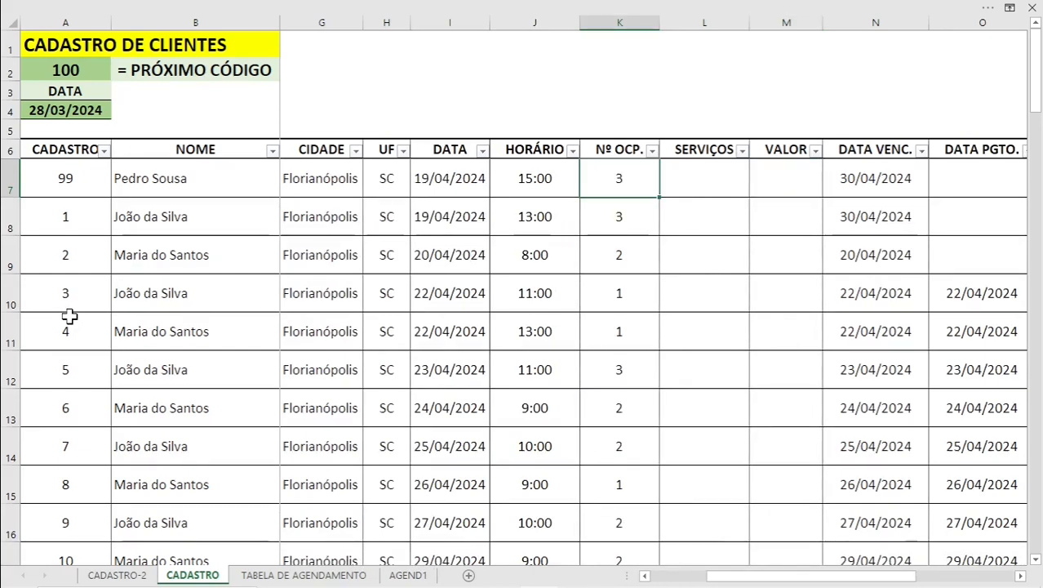
key(ctrl+Page_Down)
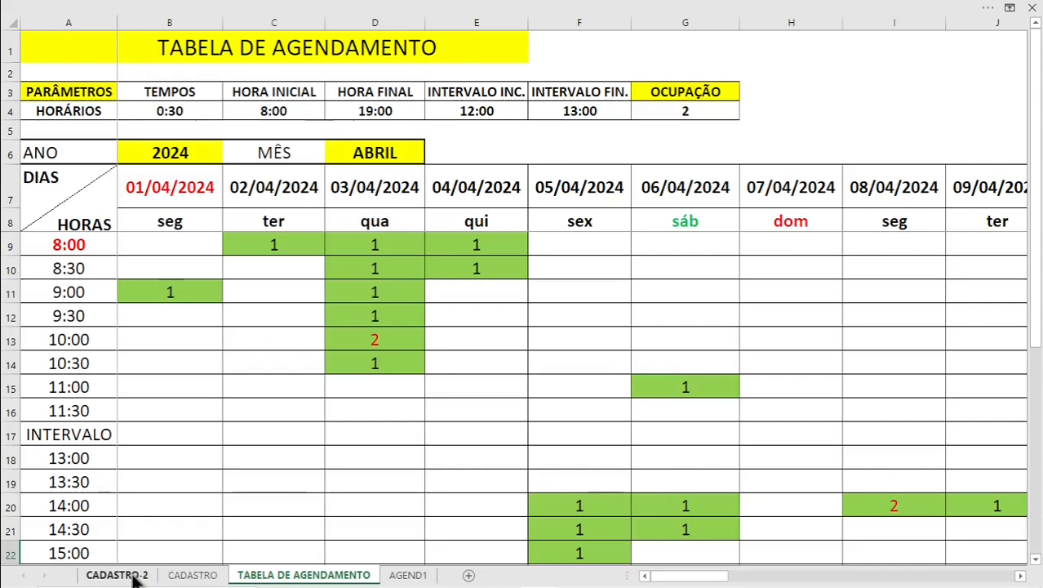
On the CADASTRO sheet, set registration 99's DATA to 30/04/2024 and its HORÁRIO to 15:00
click(192, 575)
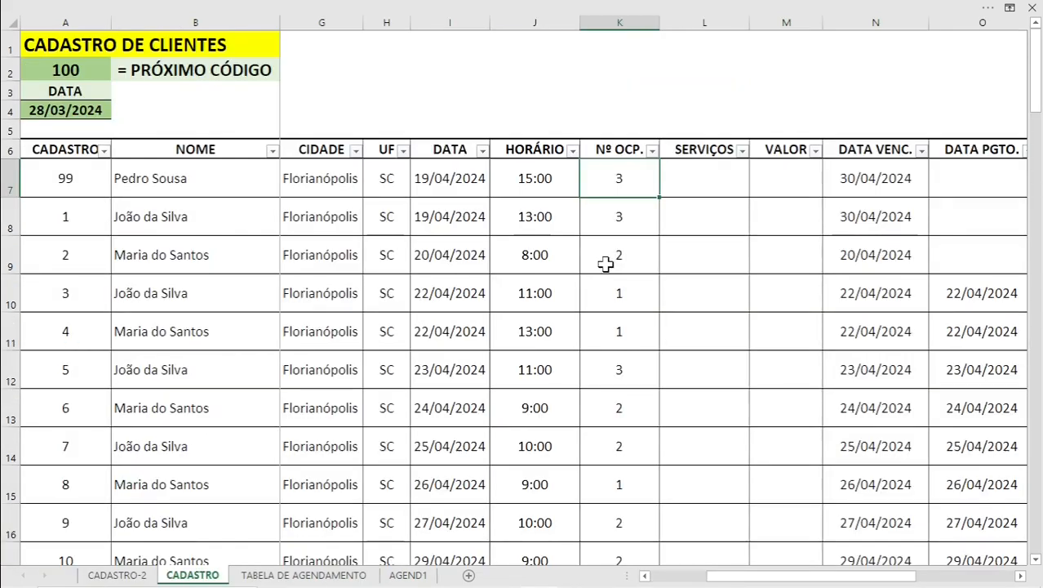
click(458, 182)
text(30/)
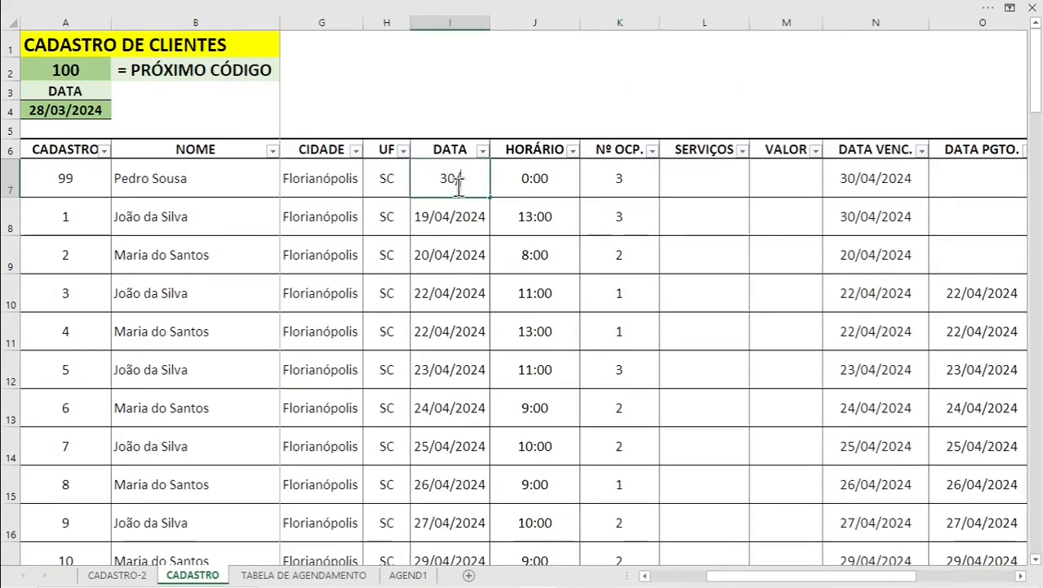
text(04/2024)
key(Tab)
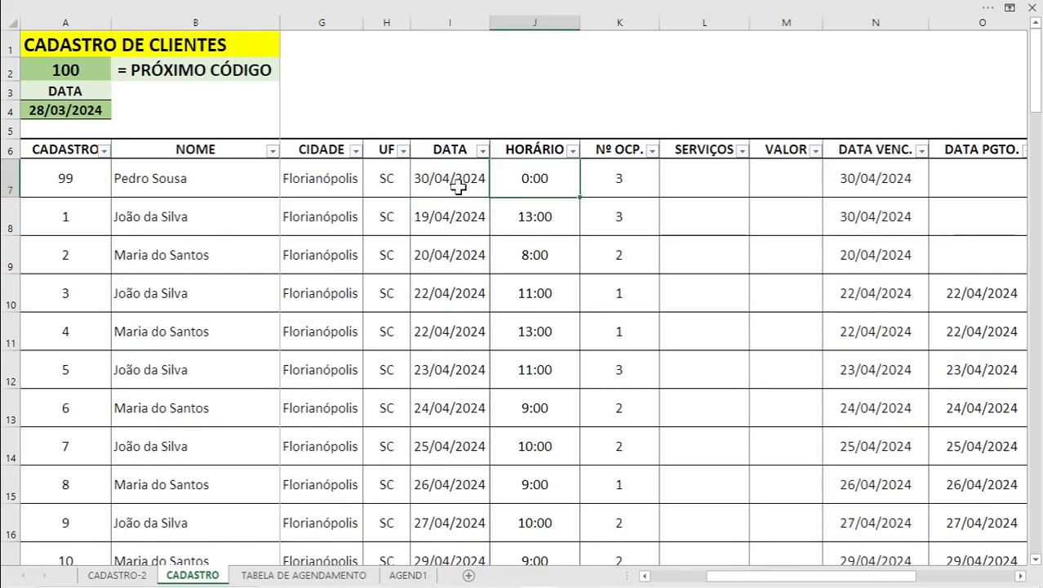
text(15:00)
key(Tab)
key(Return)
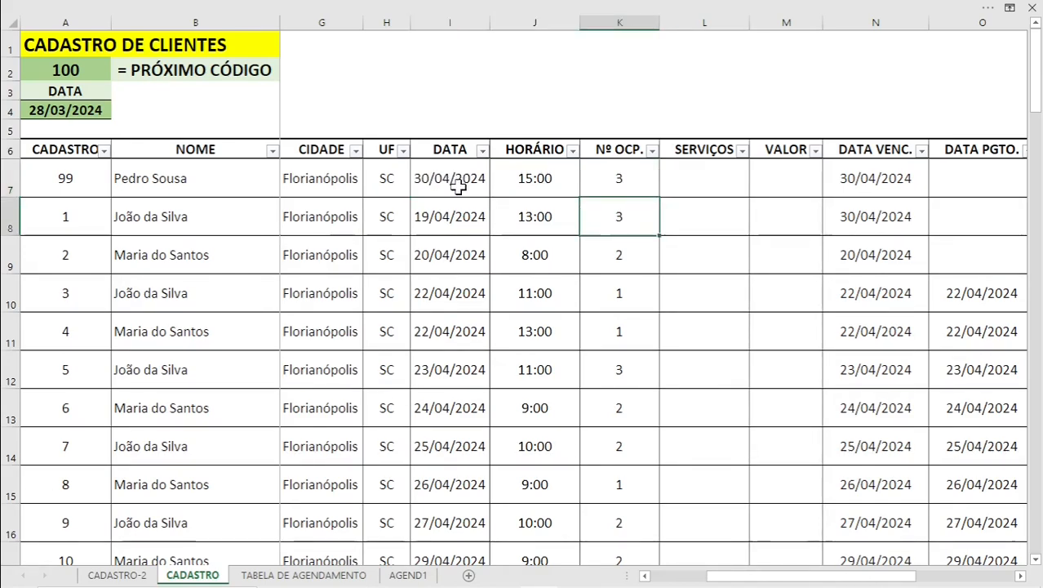
Check the new booking in the 30/04/2024 column of the TABELA DE AGENDAMENTO sheet
click(304, 575)
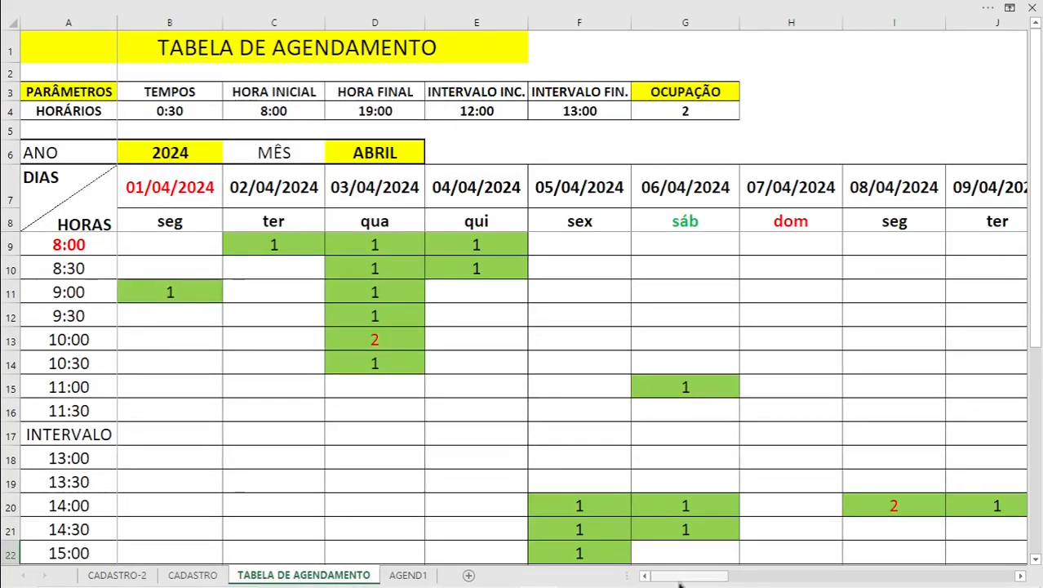
drag(680, 577, 743, 579)
drag(743, 580, 805, 580)
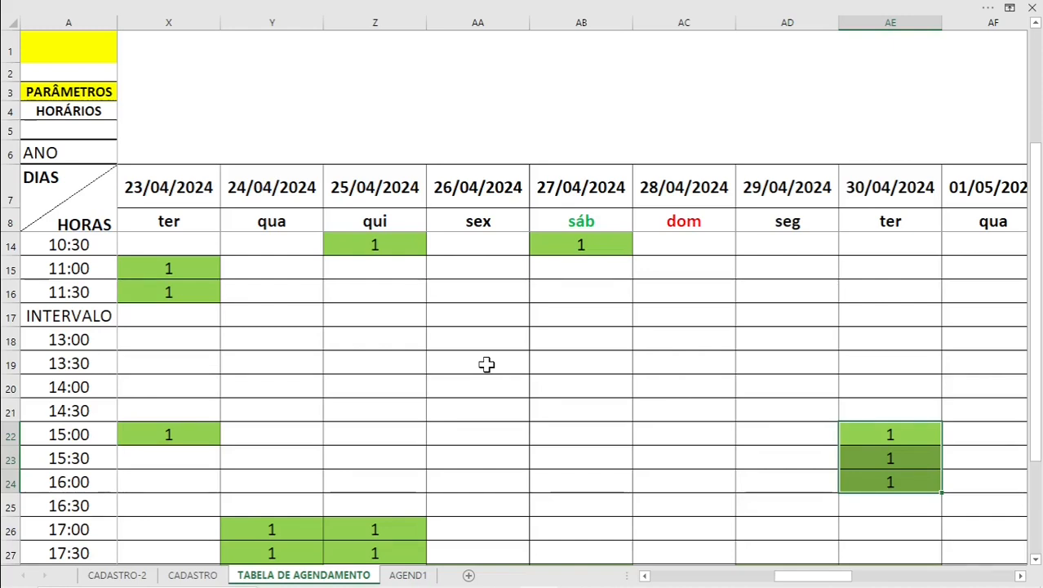
Examine the CADASTRO sheet's column headings one by one, from CADASTRO and NOME through Nº OCP
key(ctrl+Page_Up)
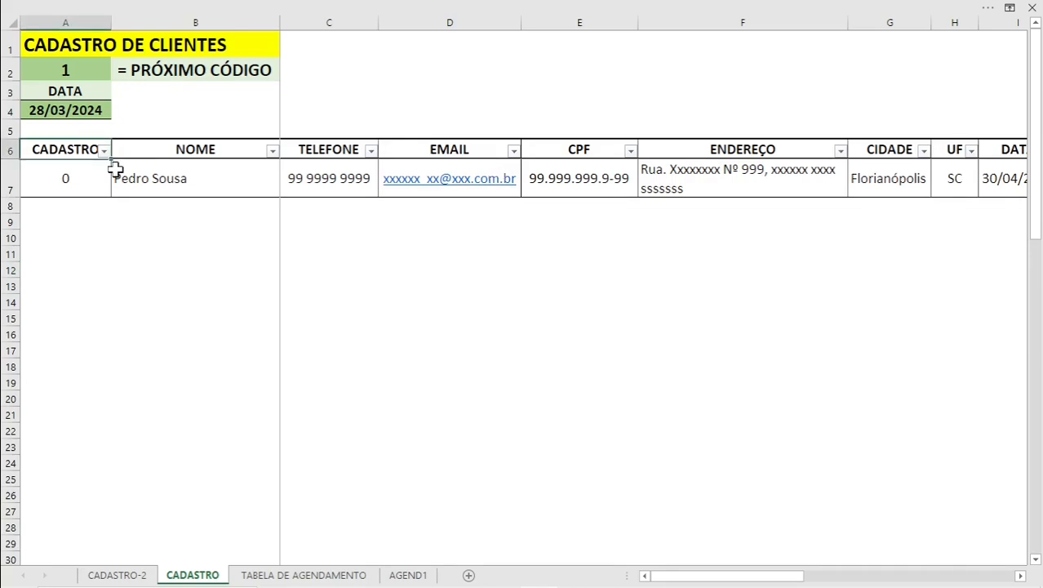
key(Right)
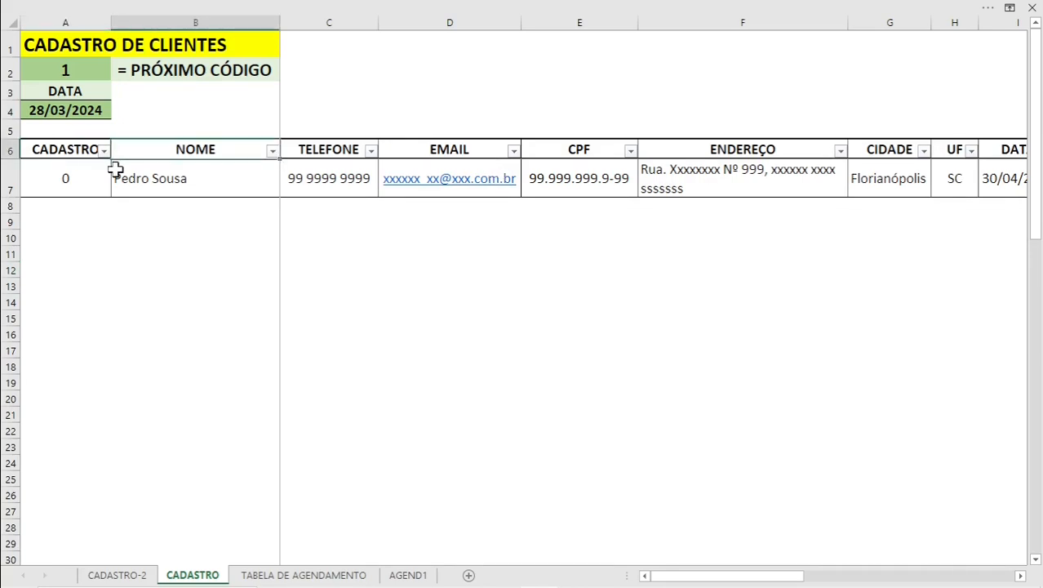
key(Right)
key(Right)
key(Right)
key(Right)
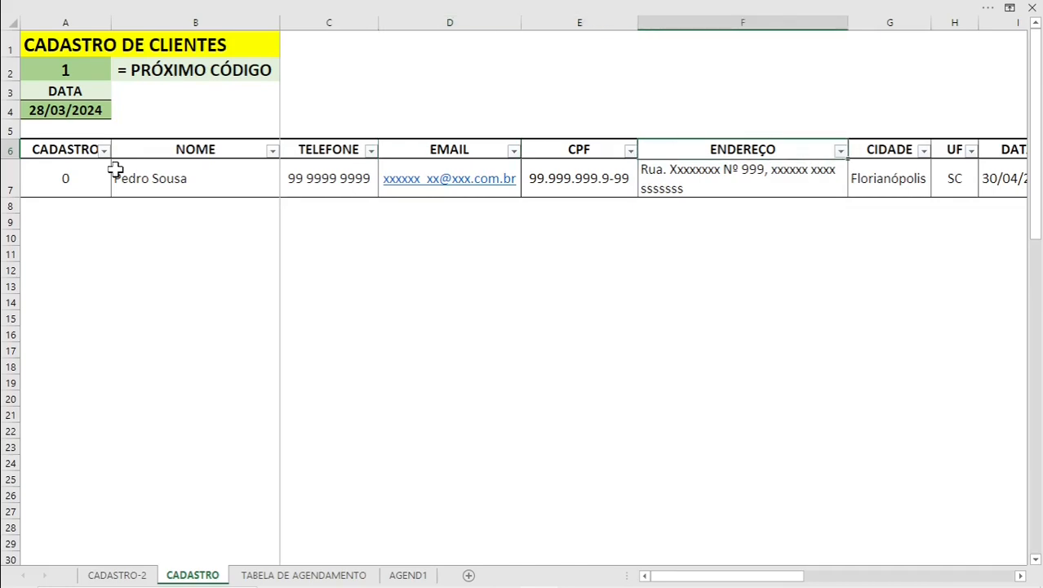
key(Right)
key(Right)
key(Right)
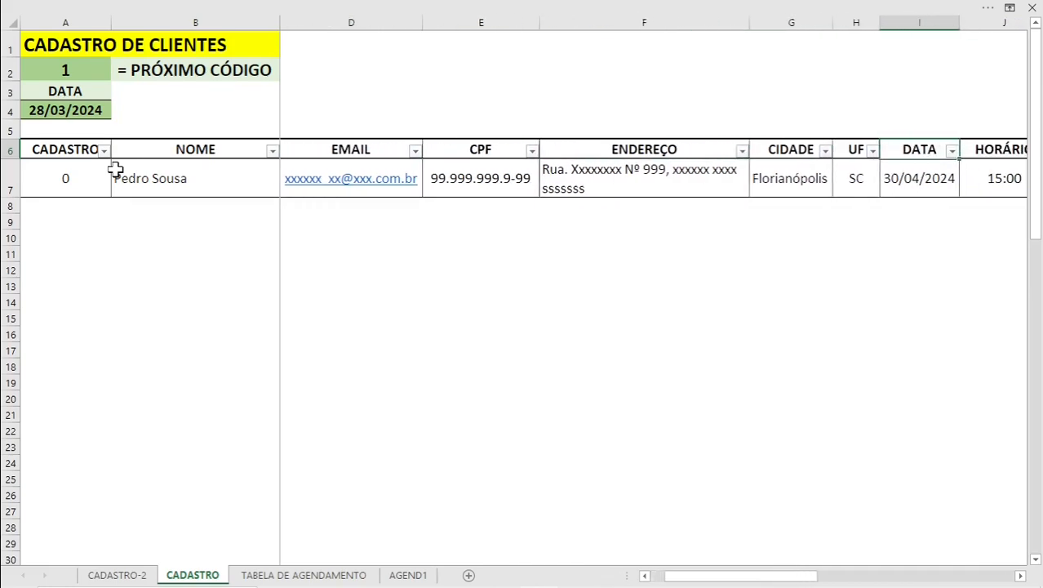
key(Right)
key(Right)
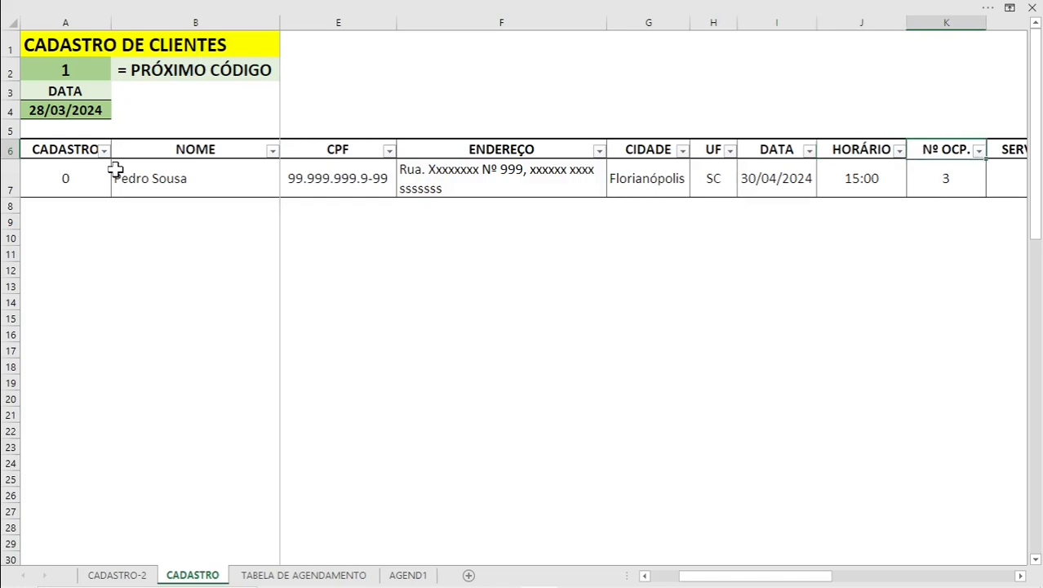
Widen the SERVIÇOS column on the CADASTRO sheet to make room for service descriptions
key(Right)
click(693, 168)
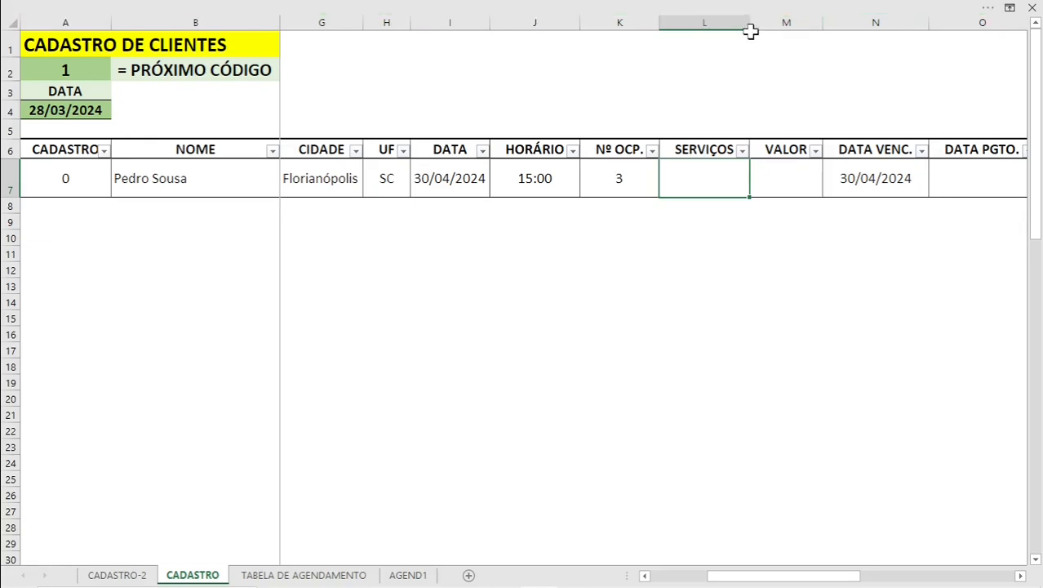
drag(749, 25, 903, 22)
Examine the client record's DATA VENC., DATA PGTO. and SITUAÇÃO cells and the column beyond them
click(939, 174)
key(Right)
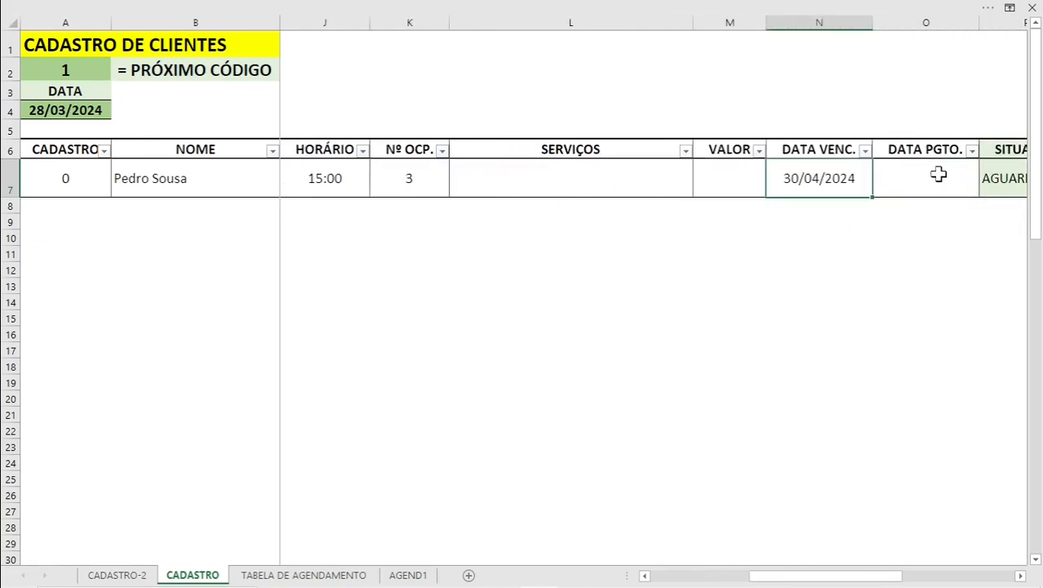
key(Right)
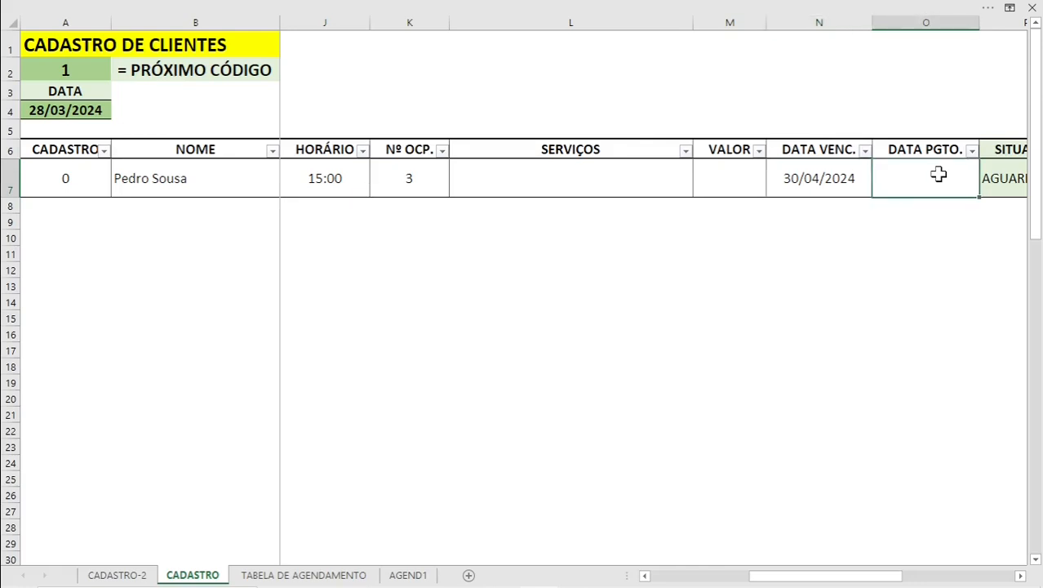
key(Right)
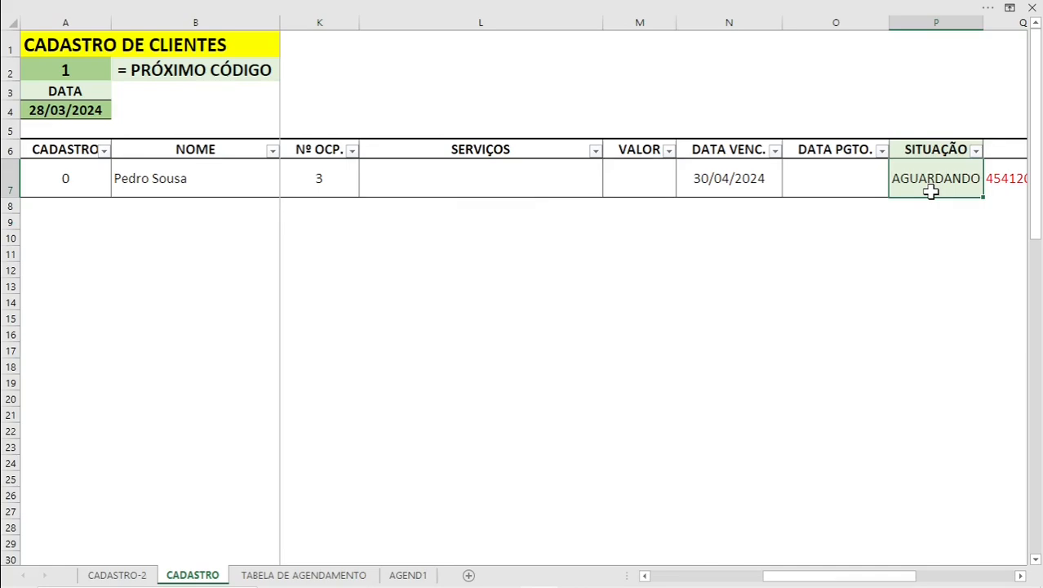
drag(1017, 22, 661, 179)
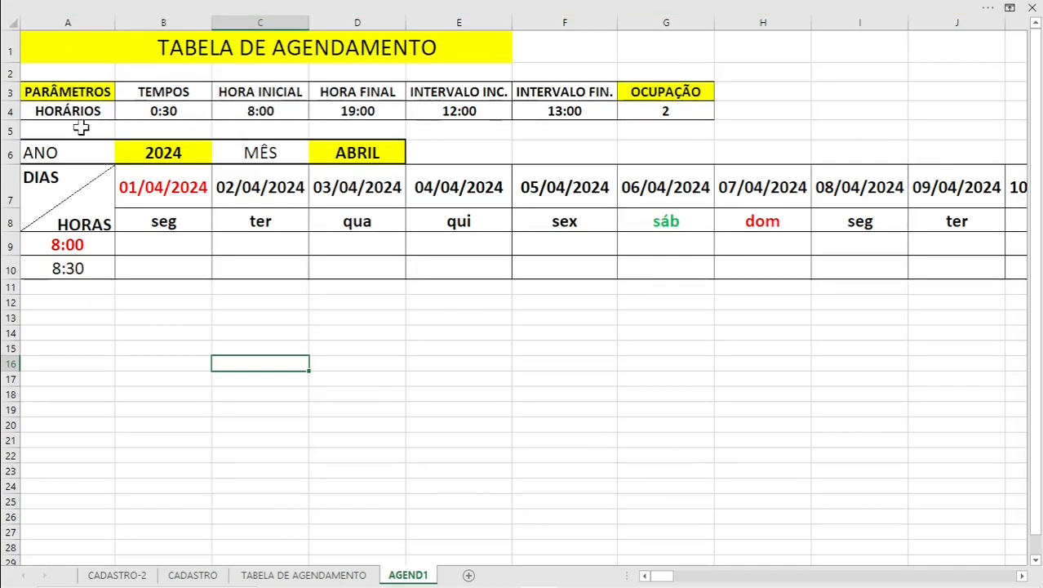
Examine the AGEND1 sheet's scheduling parameters in row 4, from TEMPOS through the interval times to OCUPAÇÃO
click(178, 93)
click(185, 110)
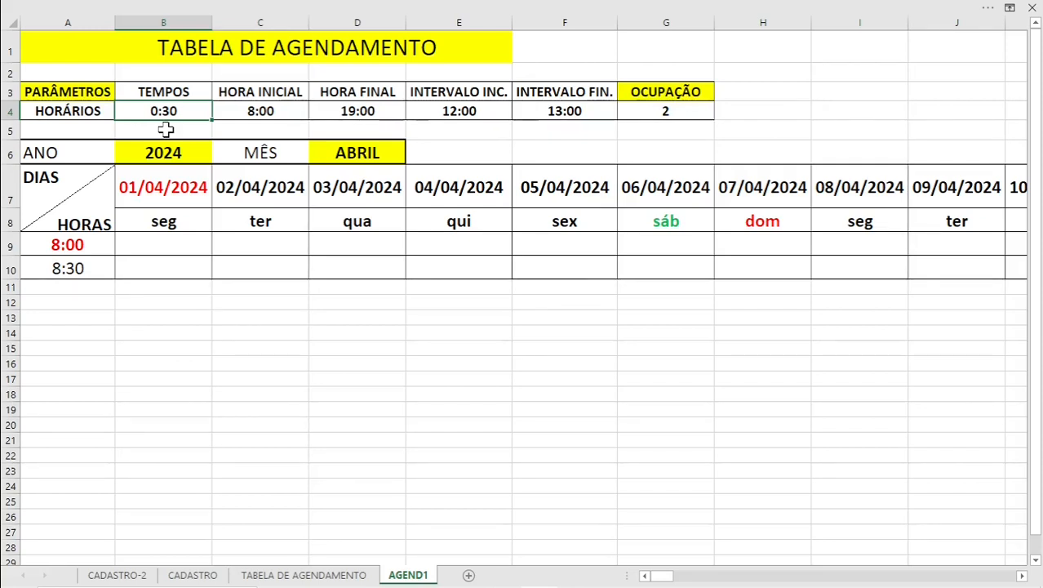
key(Right)
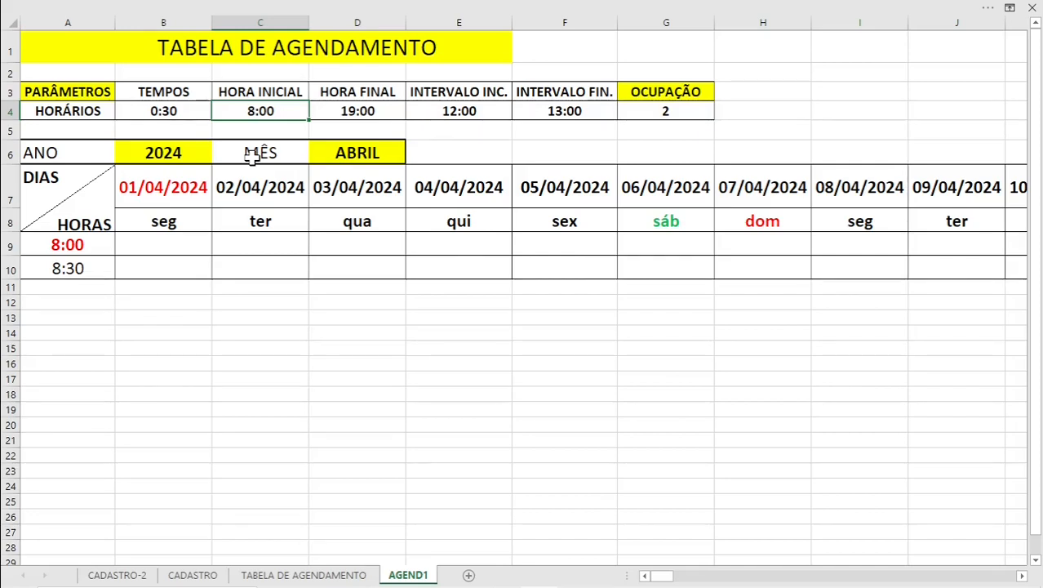
key(Right)
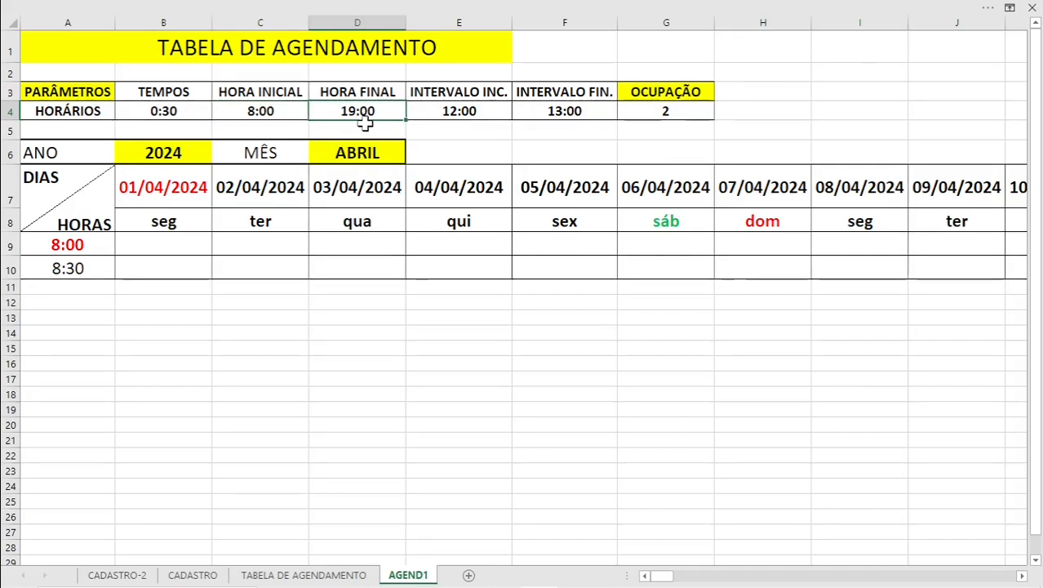
key(Right)
key(Right)
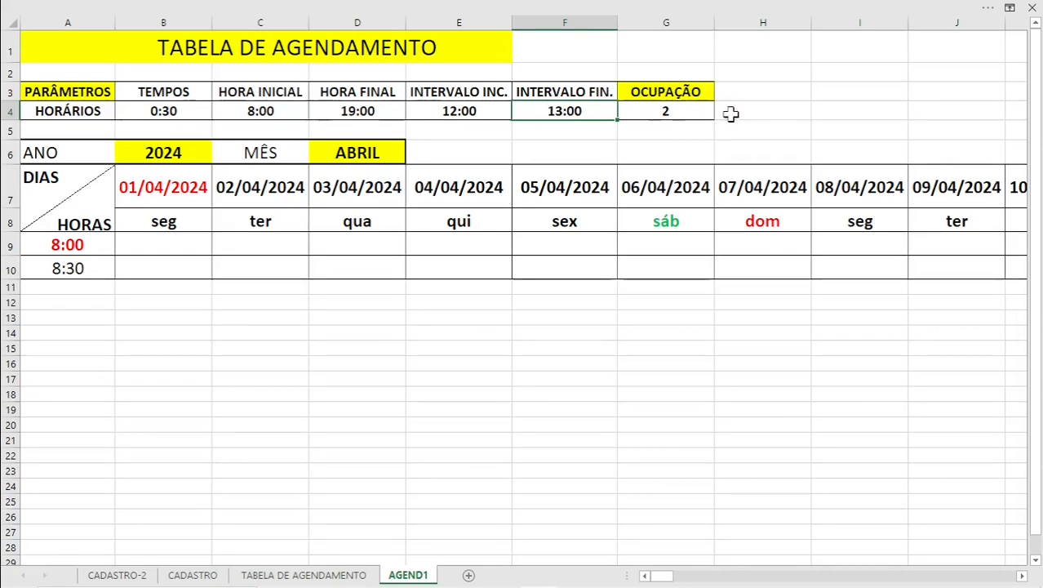
click(663, 110)
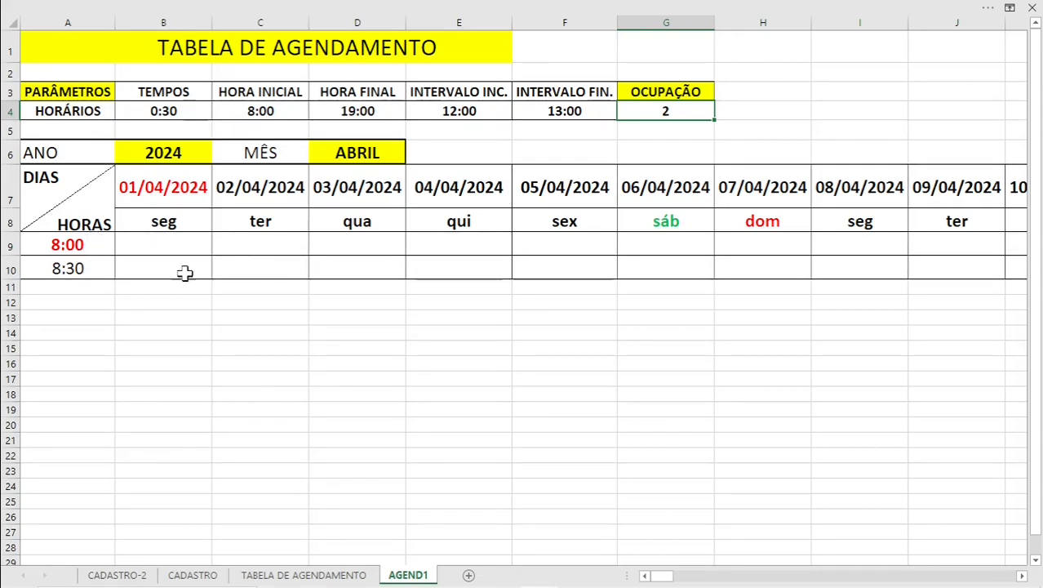
Examine the start date in B7 and the formula in C7 behind the row of consecutive dates
click(206, 199)
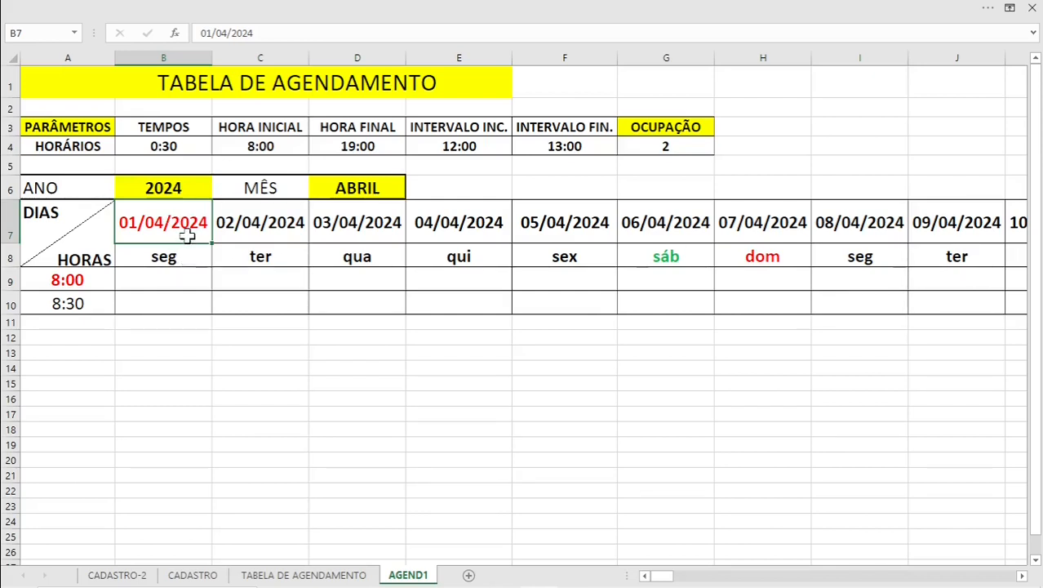
drag(163, 58, 524, 190)
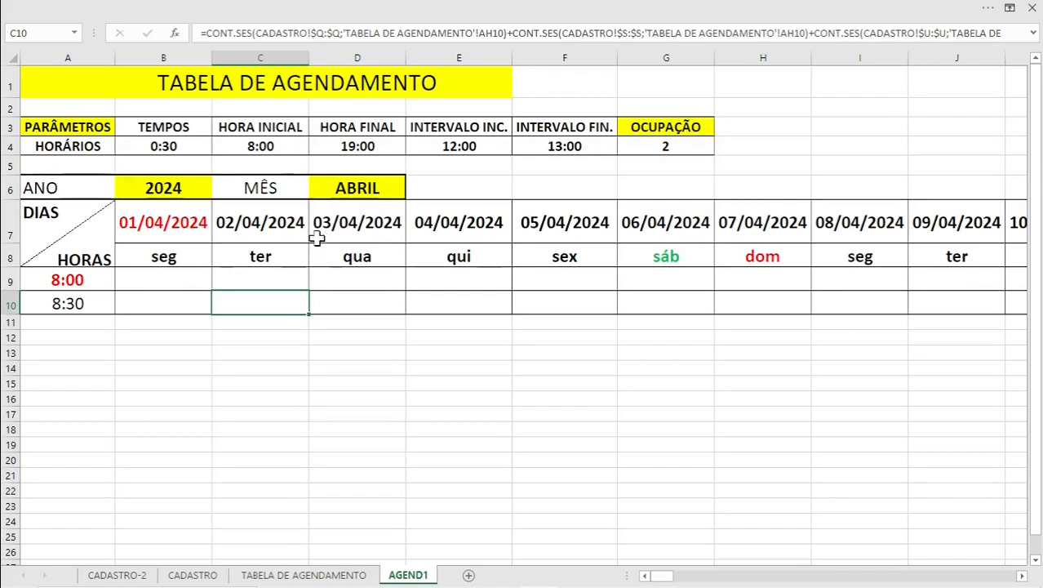
click(174, 214)
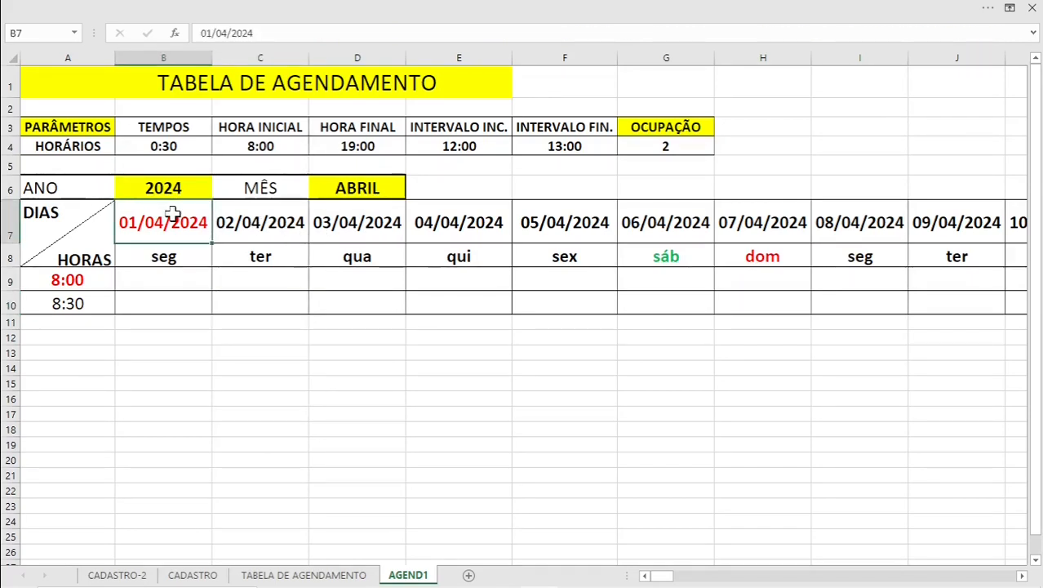
double_click(275, 226)
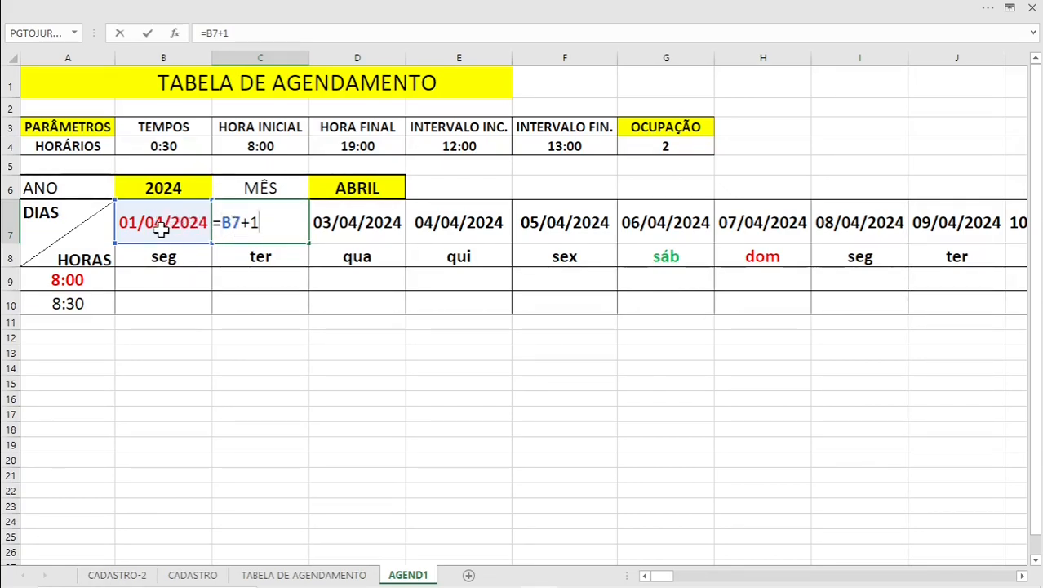
key(Return)
drag(259, 226, 669, 236)
drag(670, 236, 669, 236)
click(290, 235)
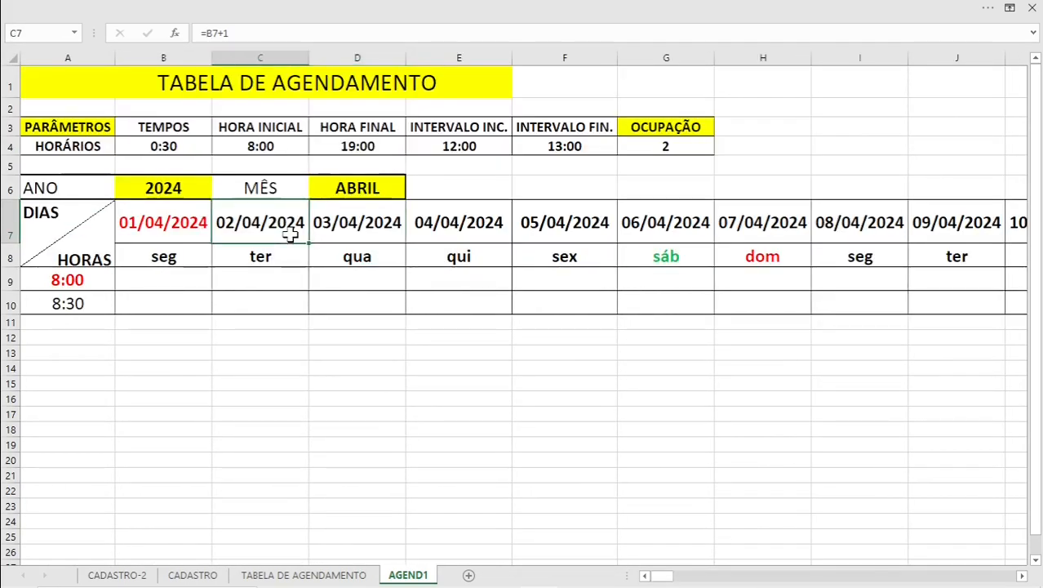
Set the start date in B7 to 01/05/2024
key(Right)
key(Right)
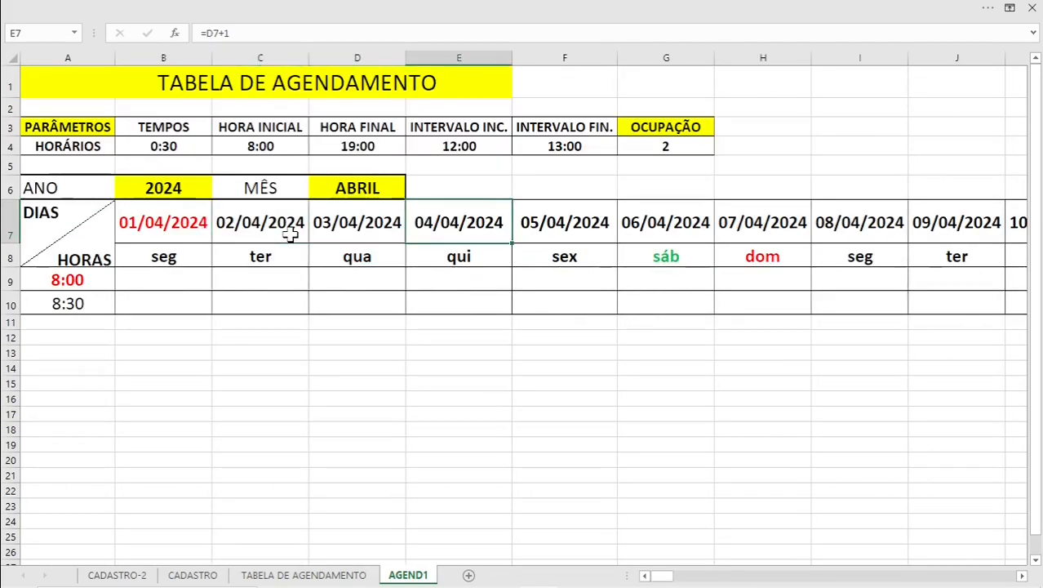
key(Right)
click(181, 230)
double_click(169, 232)
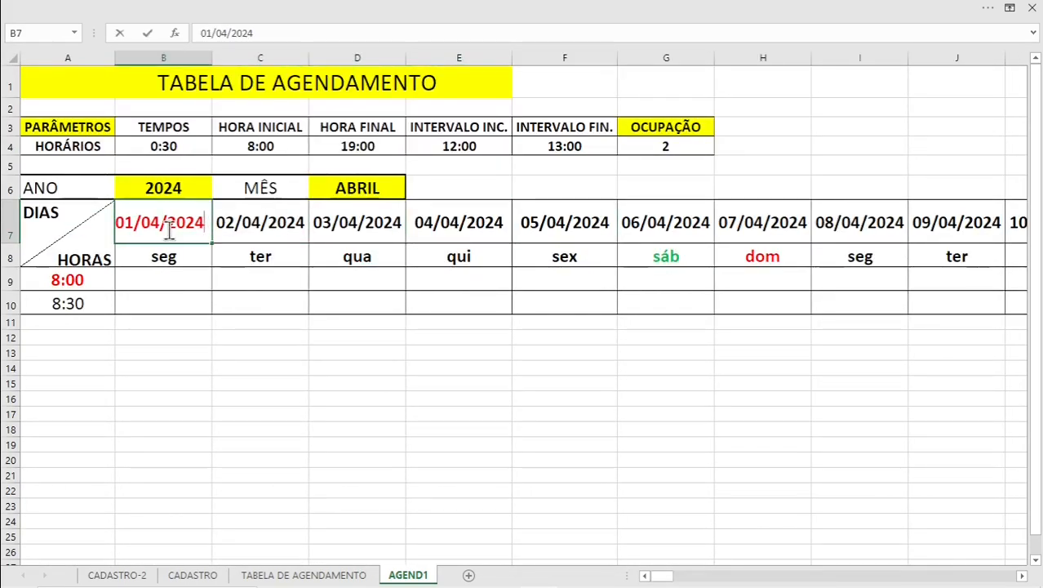
click(155, 225)
key(BackSpace)
text(5)
click(237, 218)
Examine the consecutive dates along row 7 through the end of the month and the helper columns beyond, ending back at column A
key(Right)
key(Right)
key(Right)
key(Right)
key(Right)
key(Right)
key(Right)
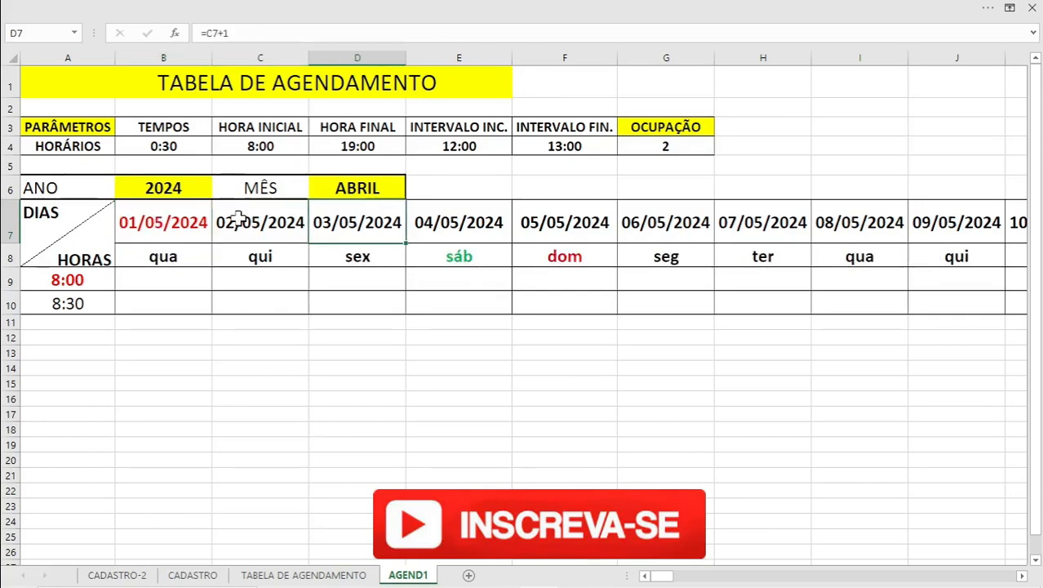
key(Right)
key(Right)
key(Right)
key(Right)
key(Right)
key(Right)
key(Right)
key(Right)
key(Right)
key(Right)
key(Right)
key(Right)
key(Right)
key(Right)
key(Right)
key(Right)
key(Right)
key(Right)
key(Right)
key(Right)
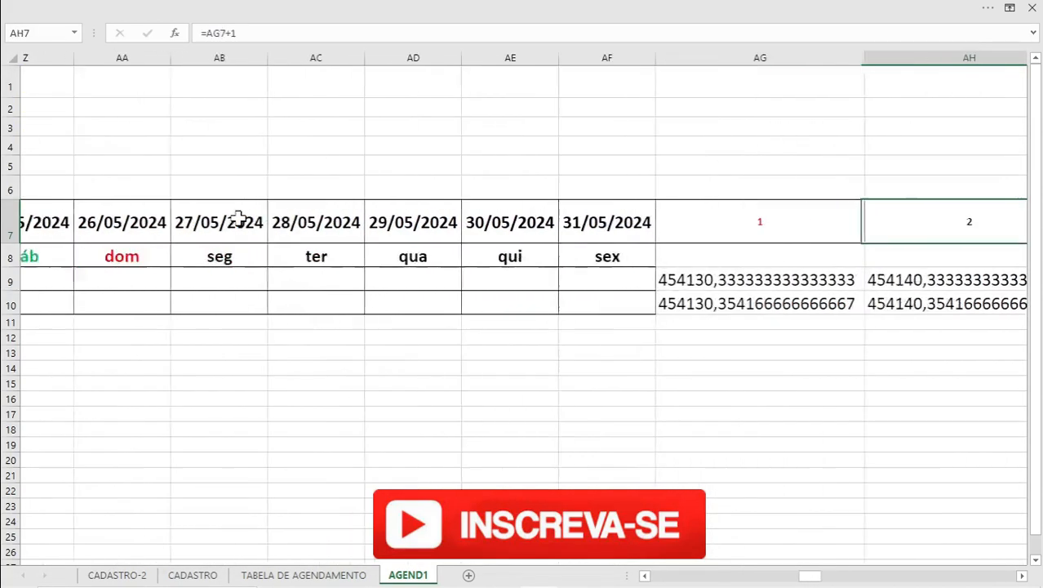
key(Left)
key(Left)
key(Left)
key(Home)
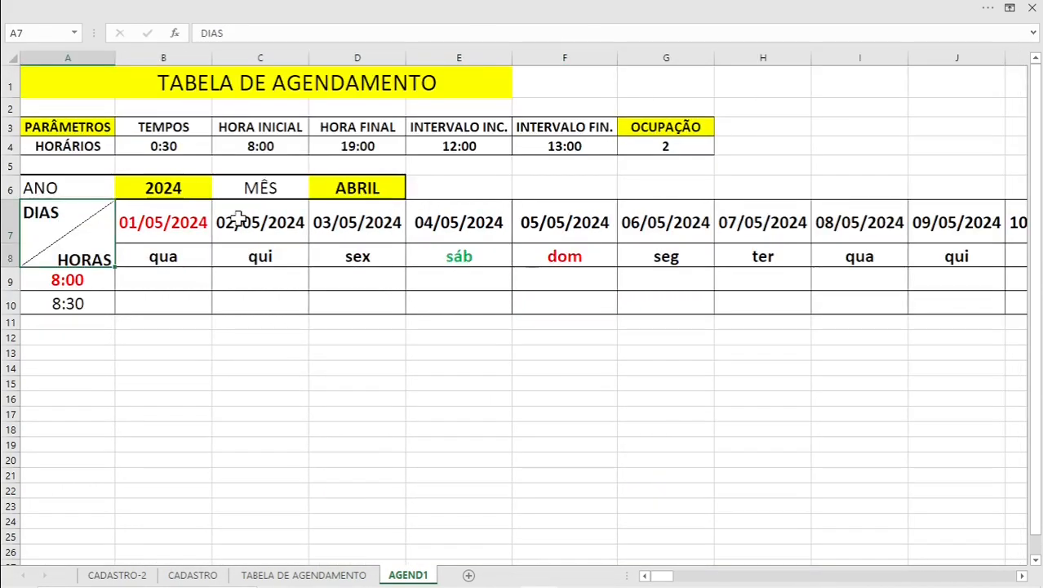
Inspect the weekday formula in B8 and set the start date in B7 to 01/04/2024
click(187, 256)
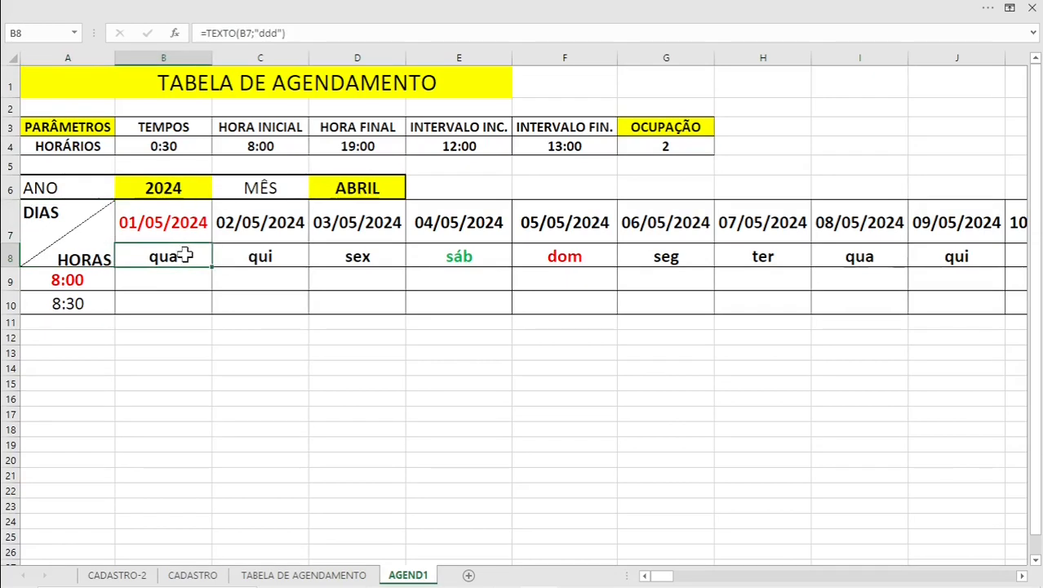
double_click(154, 219)
text(4)
key(Delete)
key(Return)
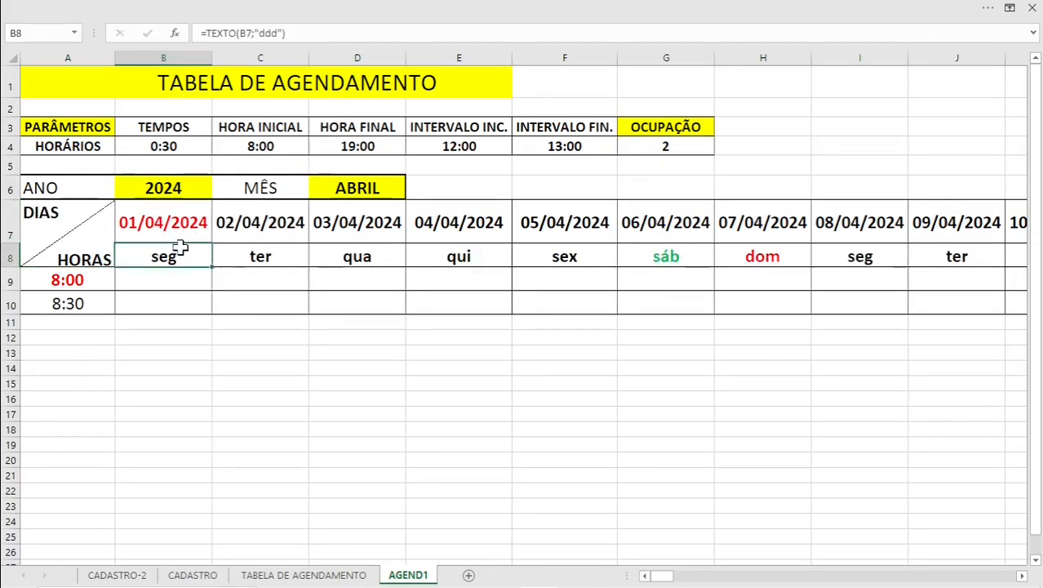
Replace the month in B7's start date with 5 to test the weekday row
double_click(154, 218)
drag(152, 219, 160, 221)
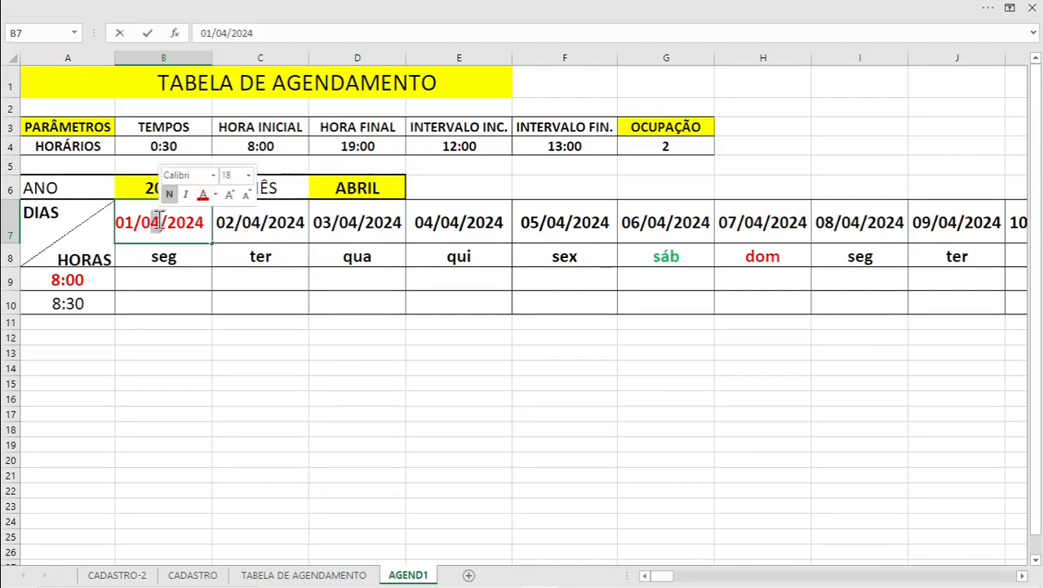
text(5)
key(Return)
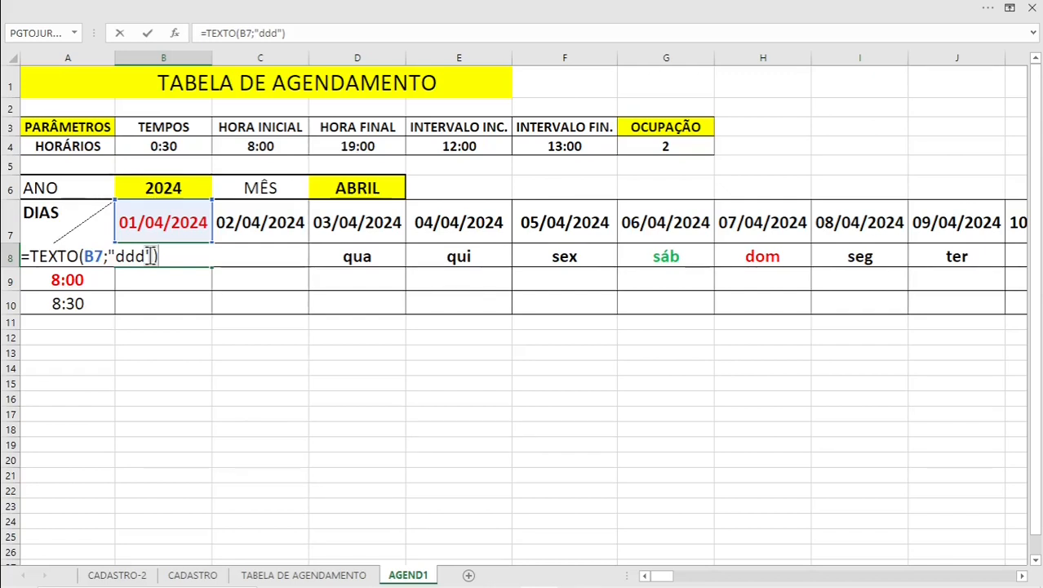
Keep the formula =TEXTO(B7;"ddd") in B8 and fill it across row 8 under the dates
key(Return)
key(Up)
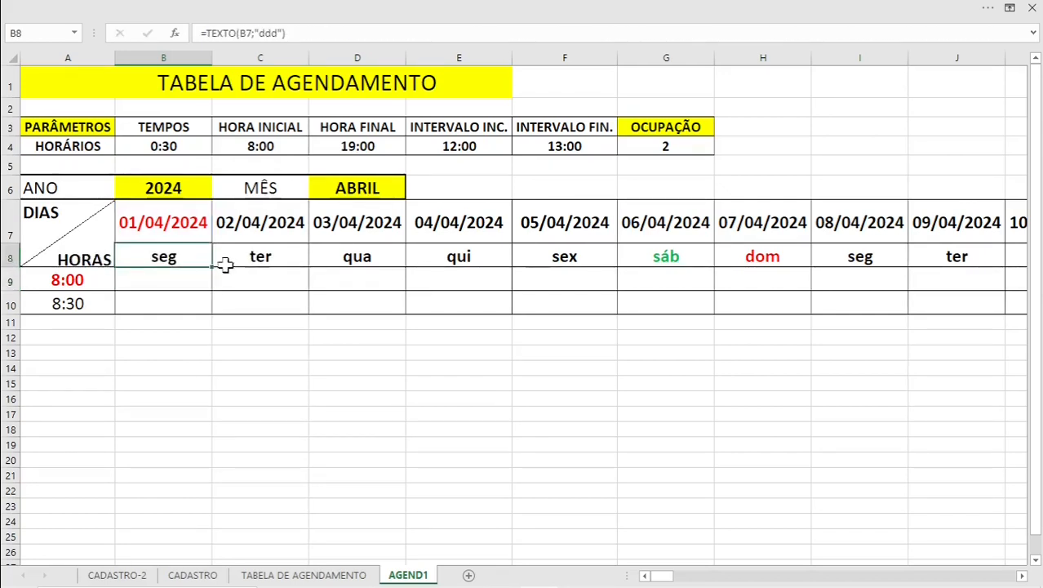
drag(214, 270, 1004, 263)
Change the start date in B7 to 01/05/2024 to test the weekday formulas
click(161, 222)
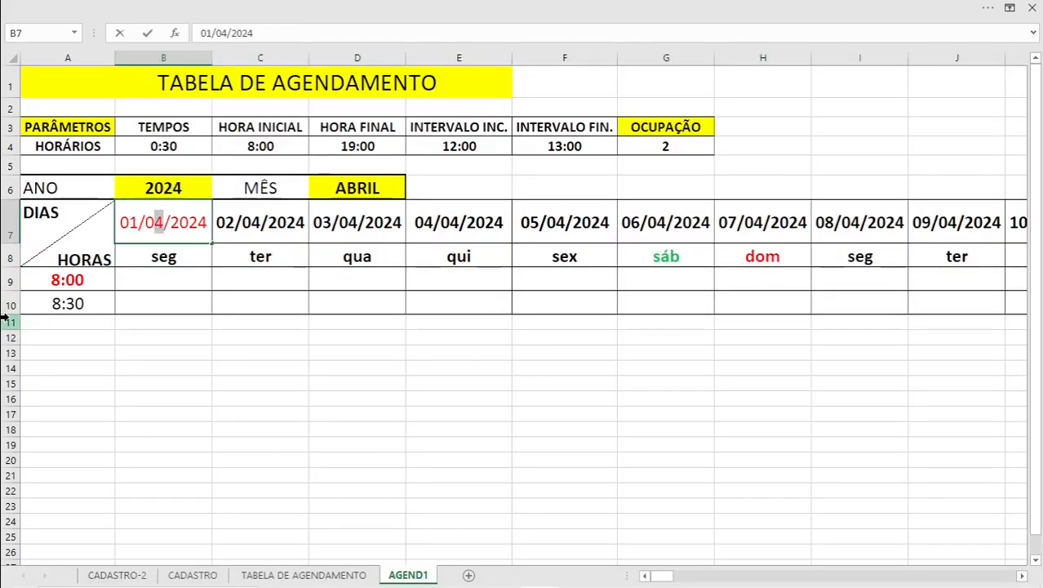
text(5)
key(Return)
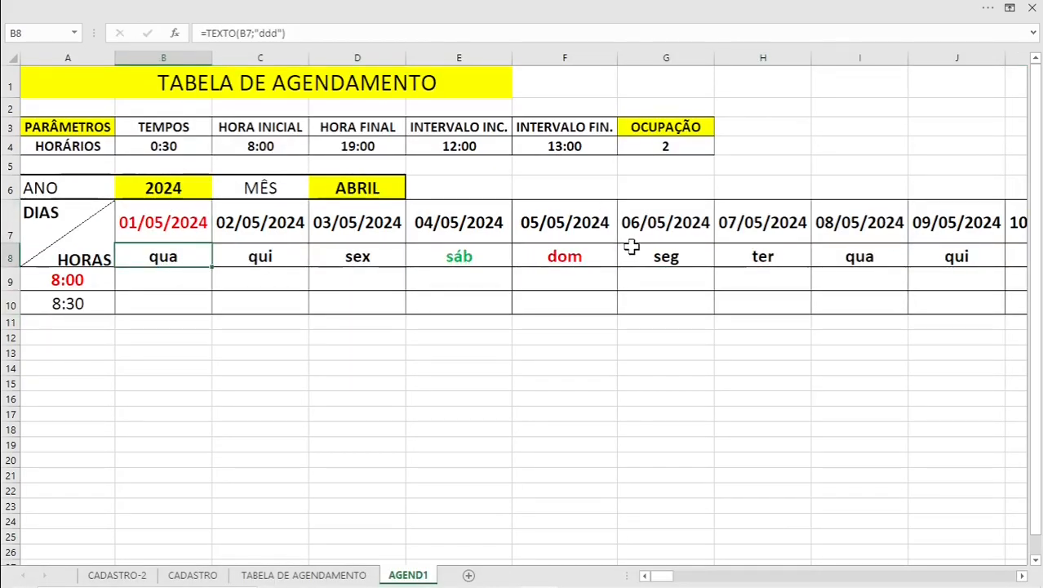
Set the start date in B7 back to 01/04/2024 and inspect the weekday formula in G8
double_click(159, 226)
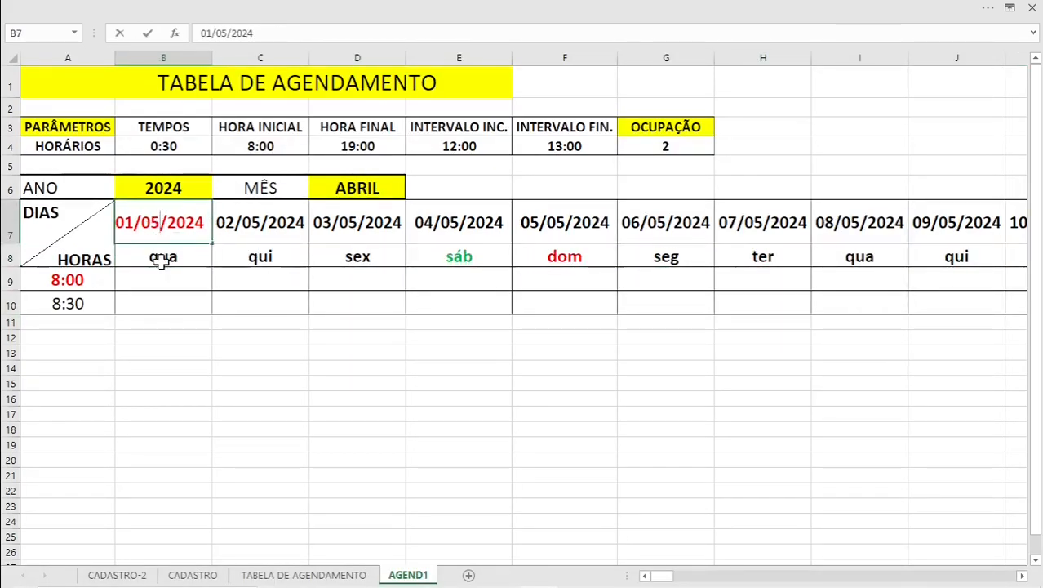
key(BackSpace)
text(4)
click(671, 258)
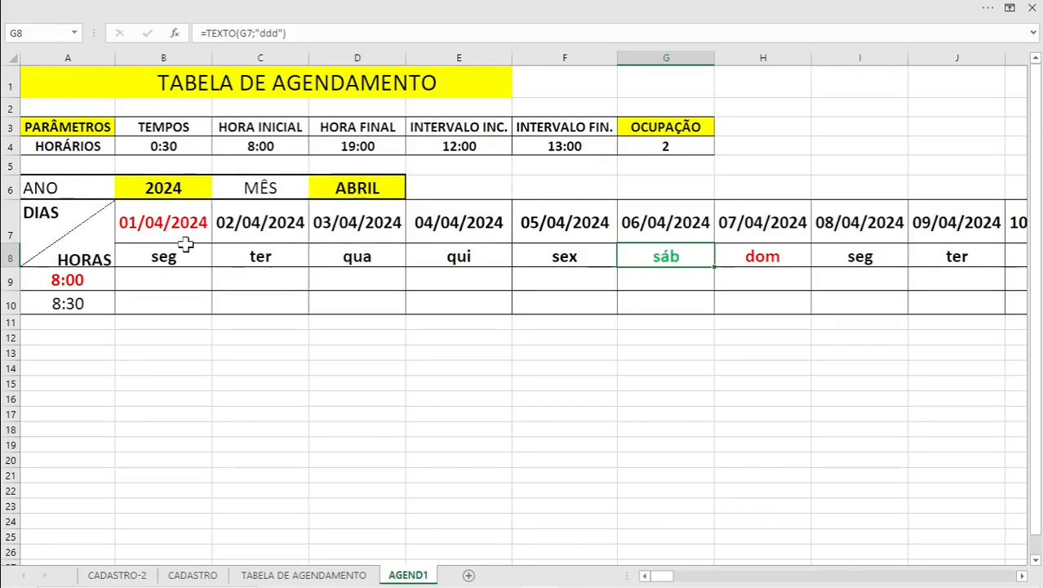
Make the first time slot in A9 an absolute reference to HORA INICIAL with =$C$4
click(6, 280)
click(6, 301)
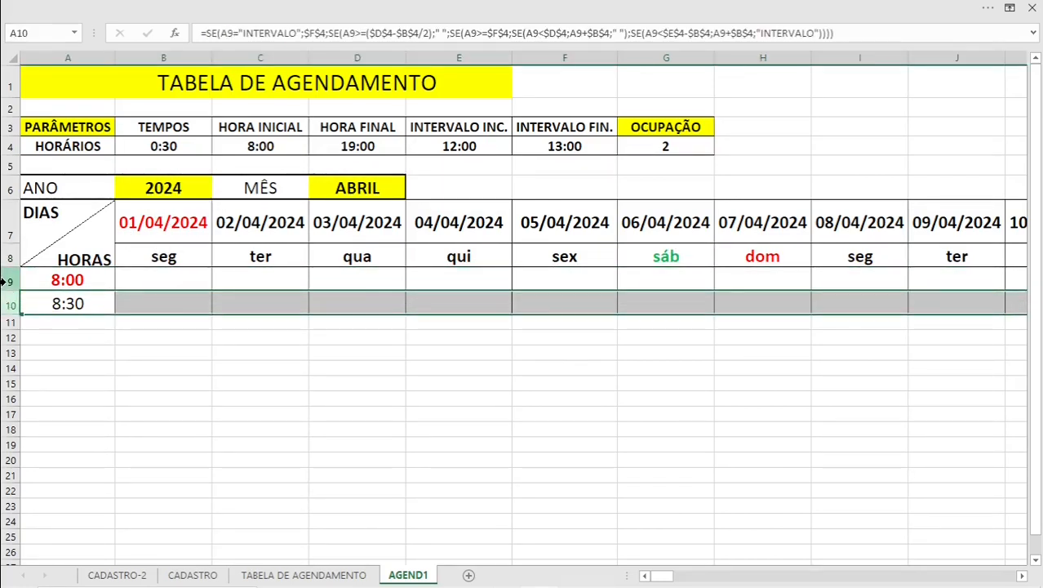
click(3, 282)
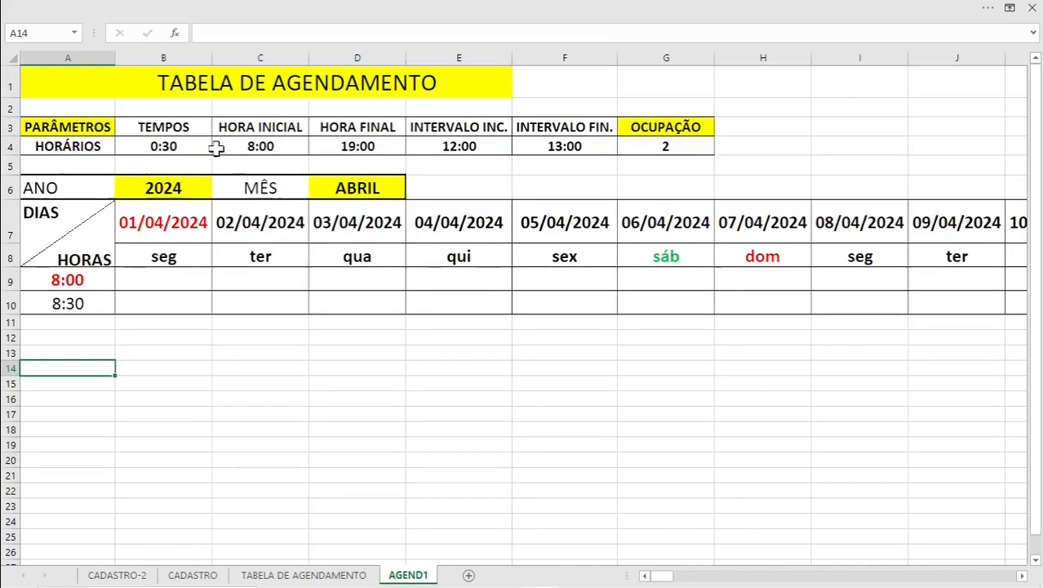
click(81, 280)
text(=C4)
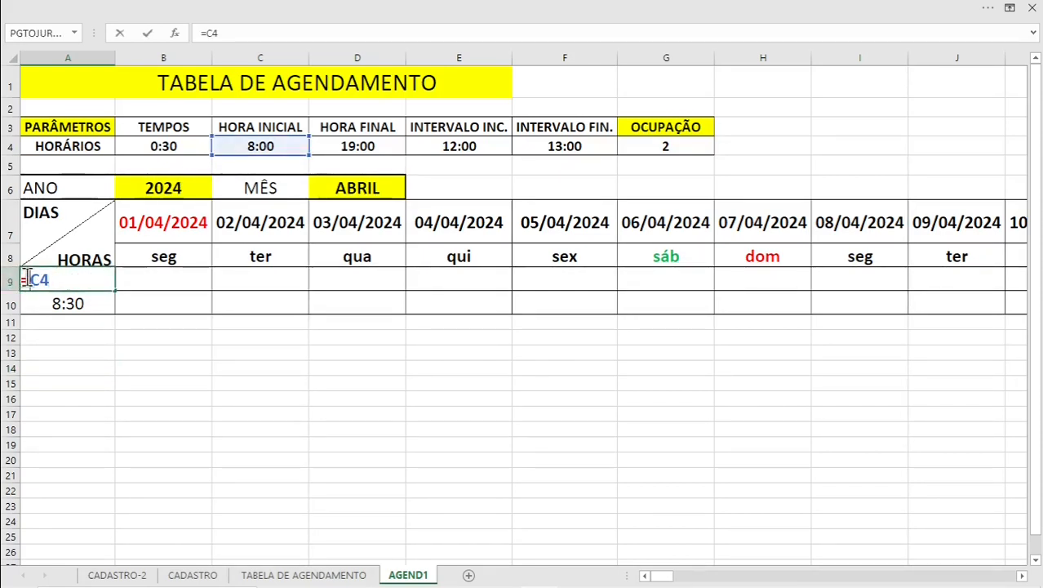
text($)
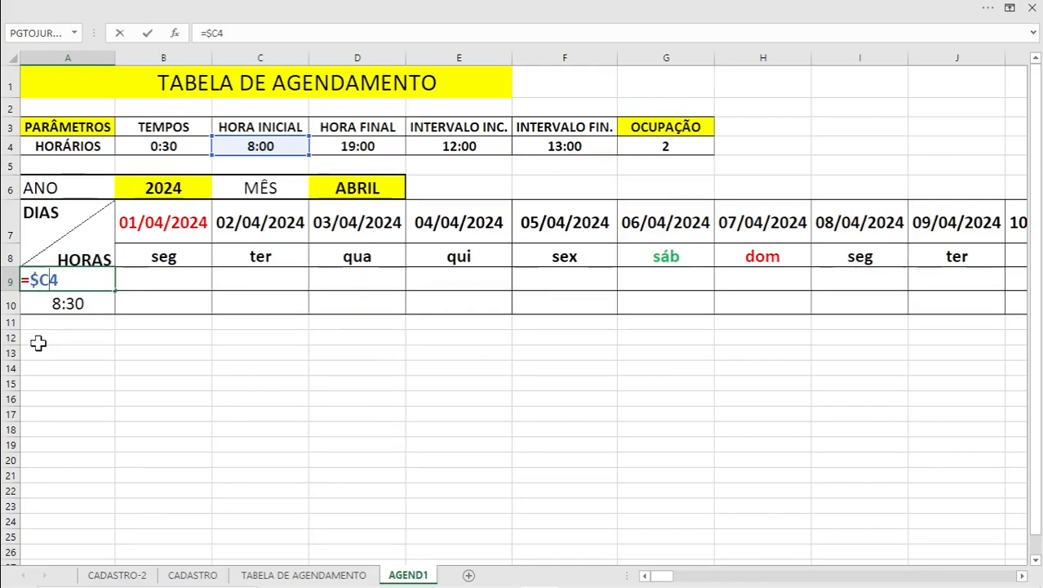
key(Right)
text($)
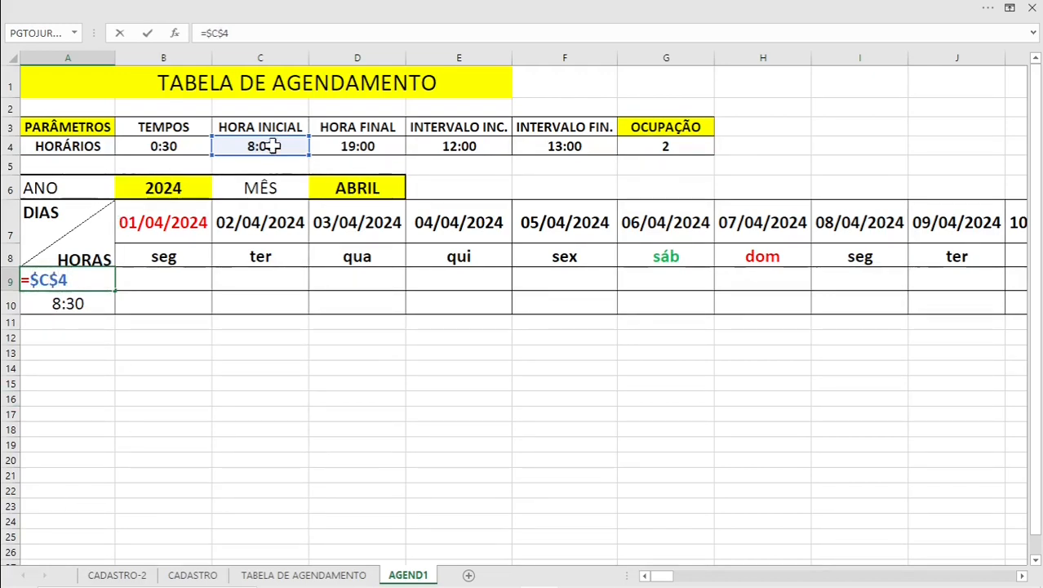
key(Return)
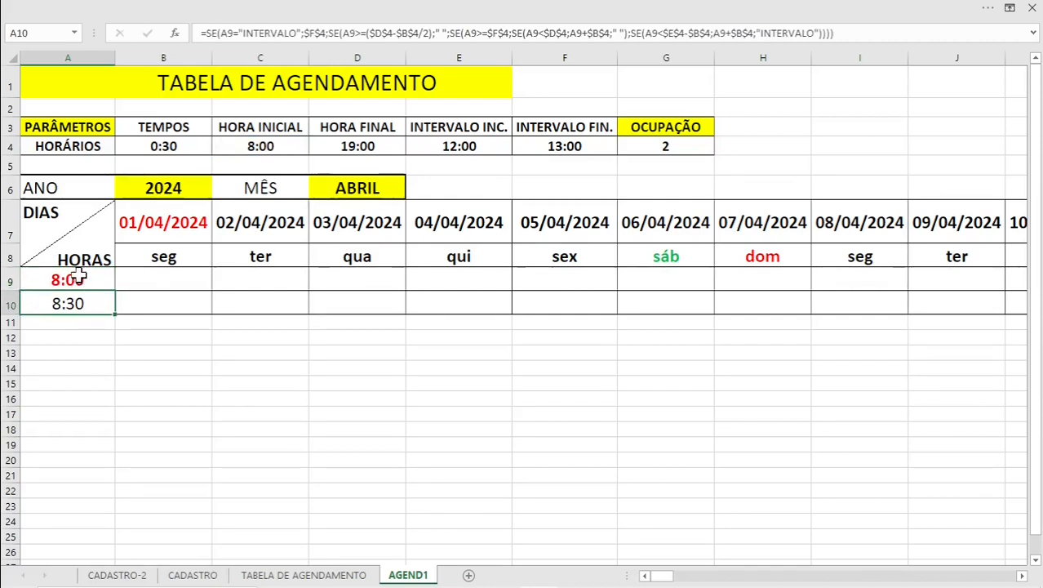
Try a fixed time of 9:00 in A9 and undo the entry
click(78, 281)
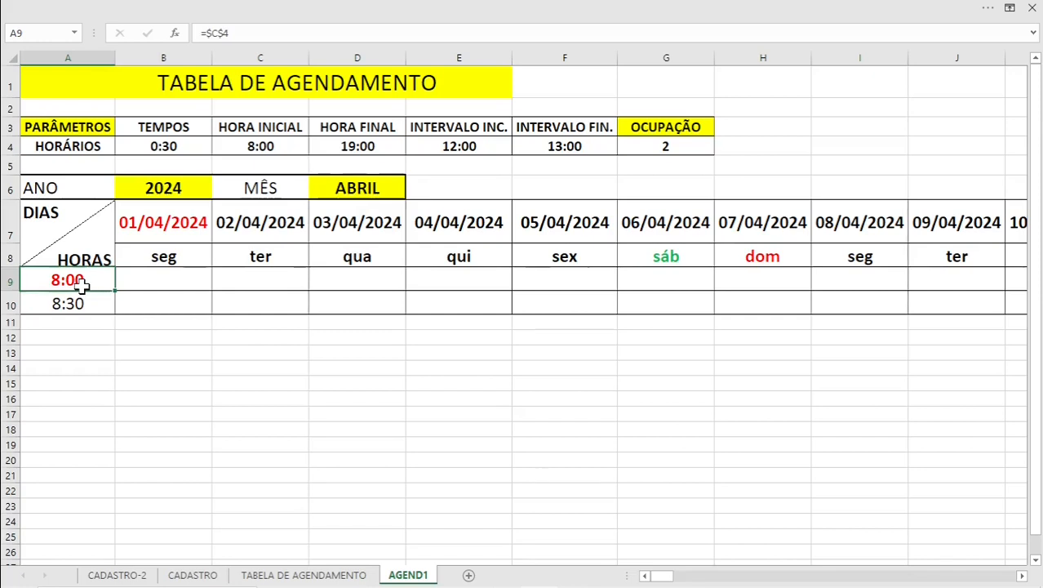
text(9:0)
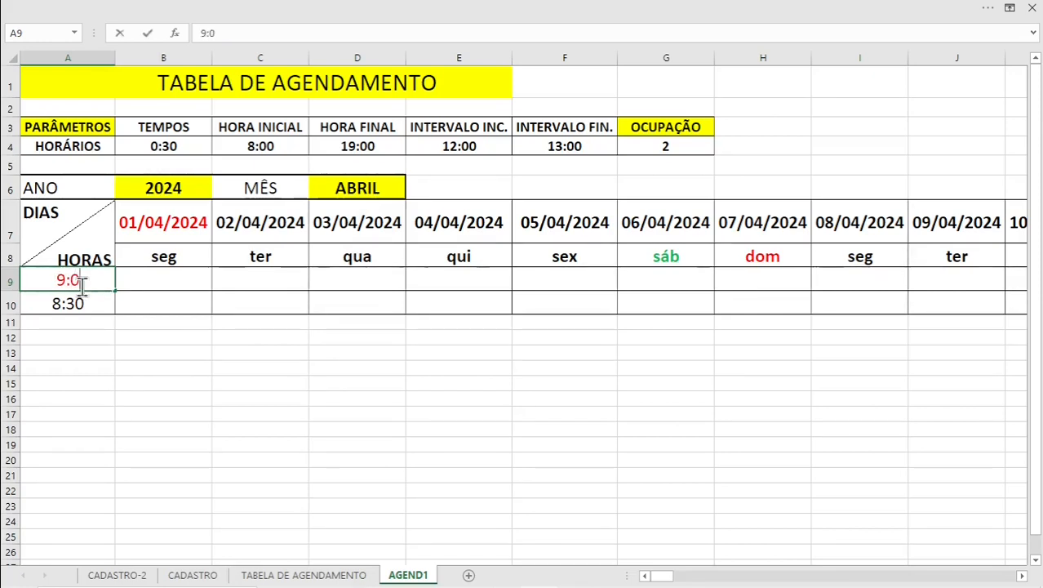
text(0)
key(Return)
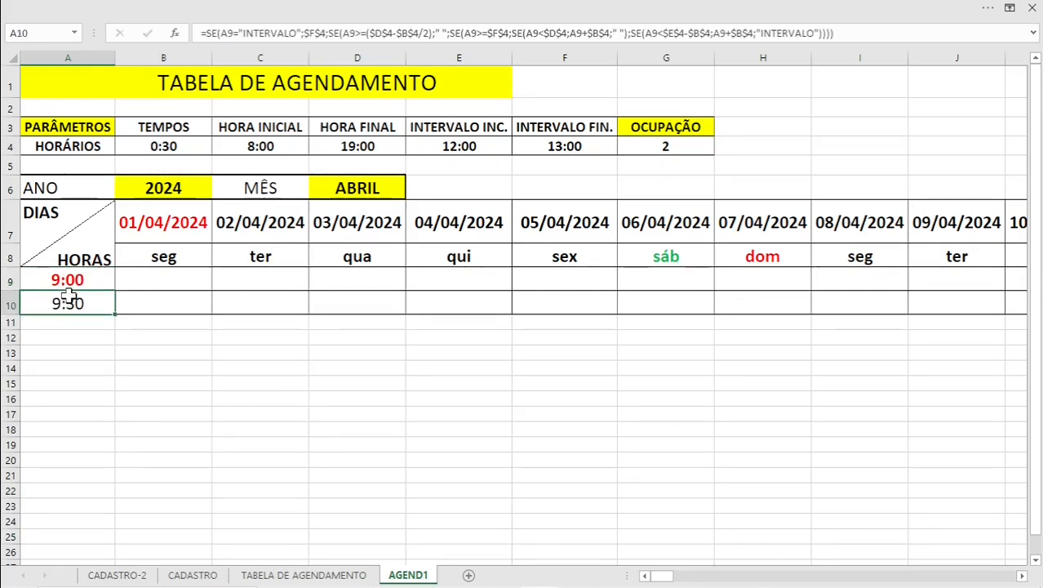
key(ctrl+z)
Examine the HORA INICIAL reference in A9 and the nested SE formula in A10
double_click(88, 278)
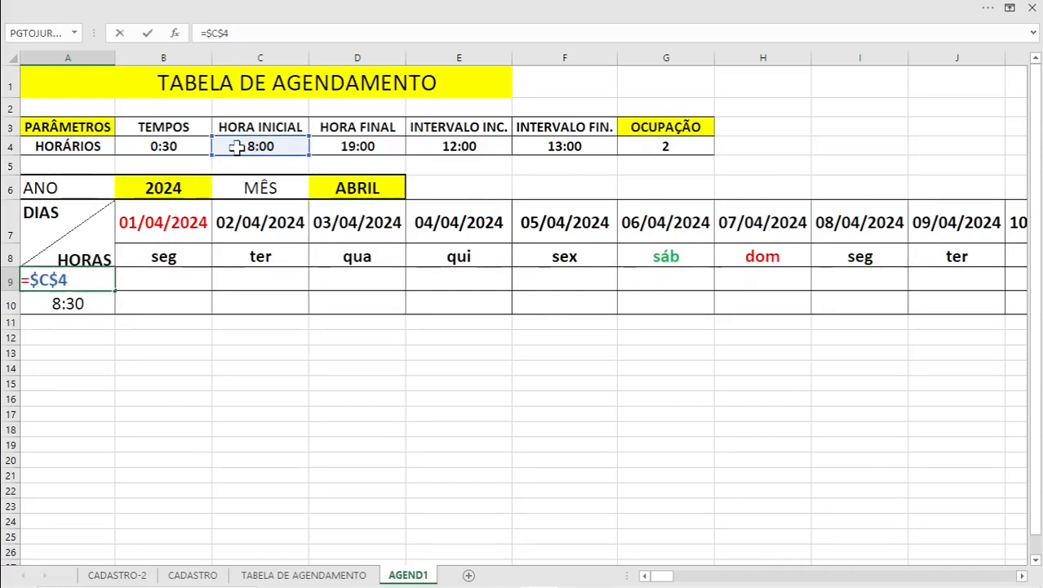
key(Return)
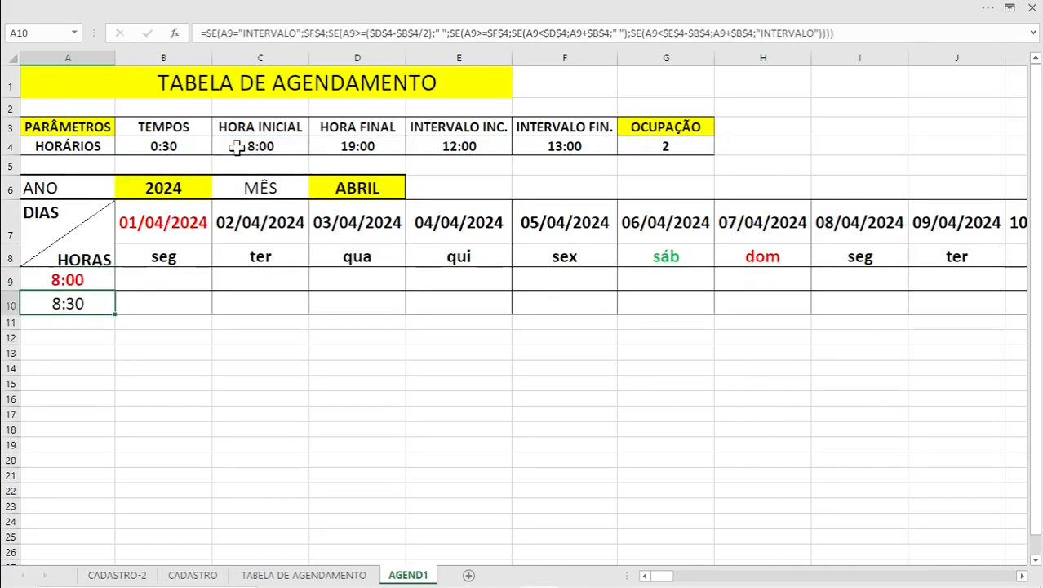
click(106, 280)
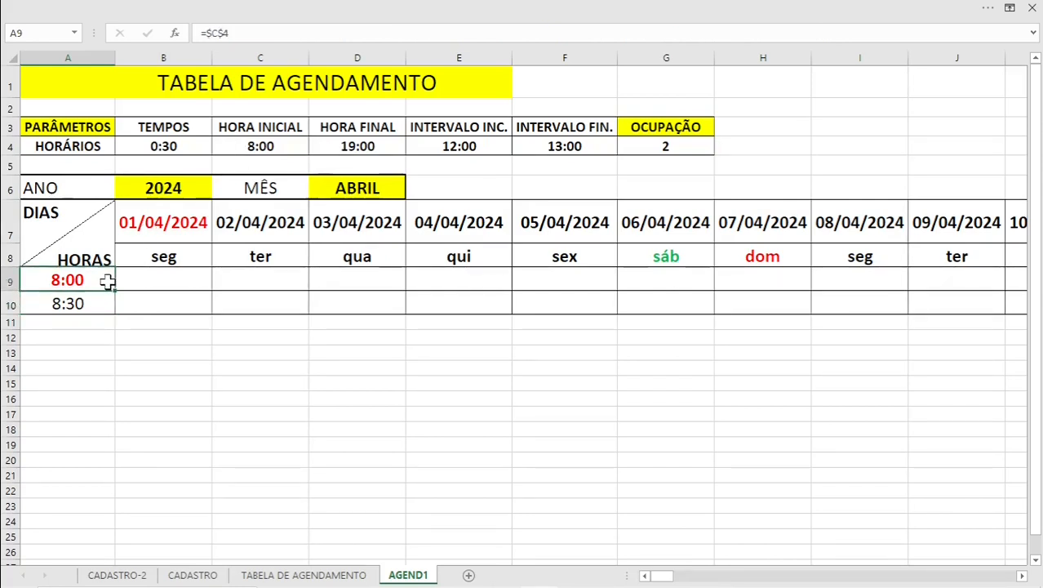
click(81, 304)
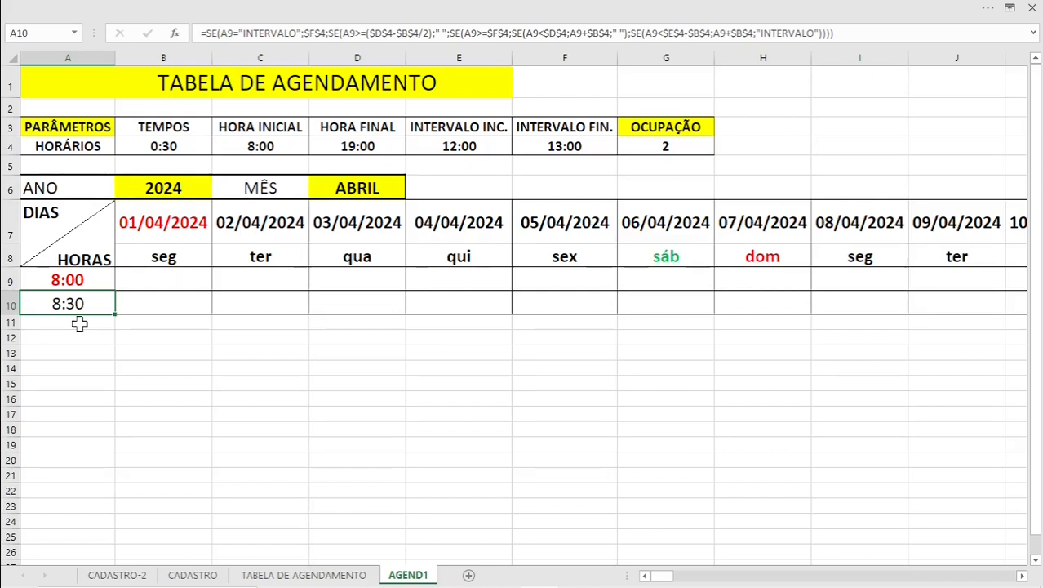
Copy the SE formula from A10 and examine its condition A9>=($D$4-$B$4/2) in the enlarged copy in row 15
drag(201, 33, 849, 30)
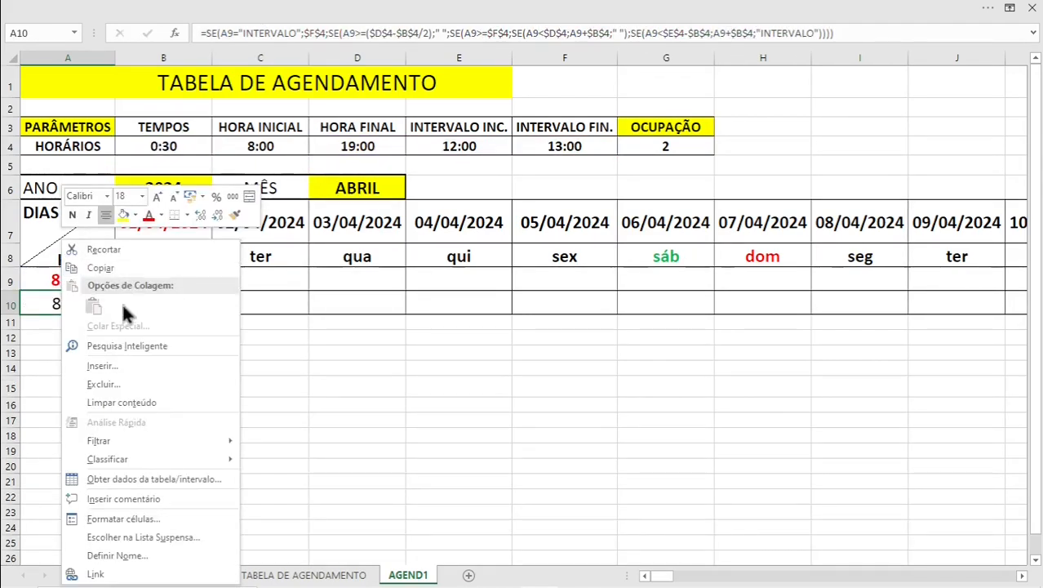
click(102, 268)
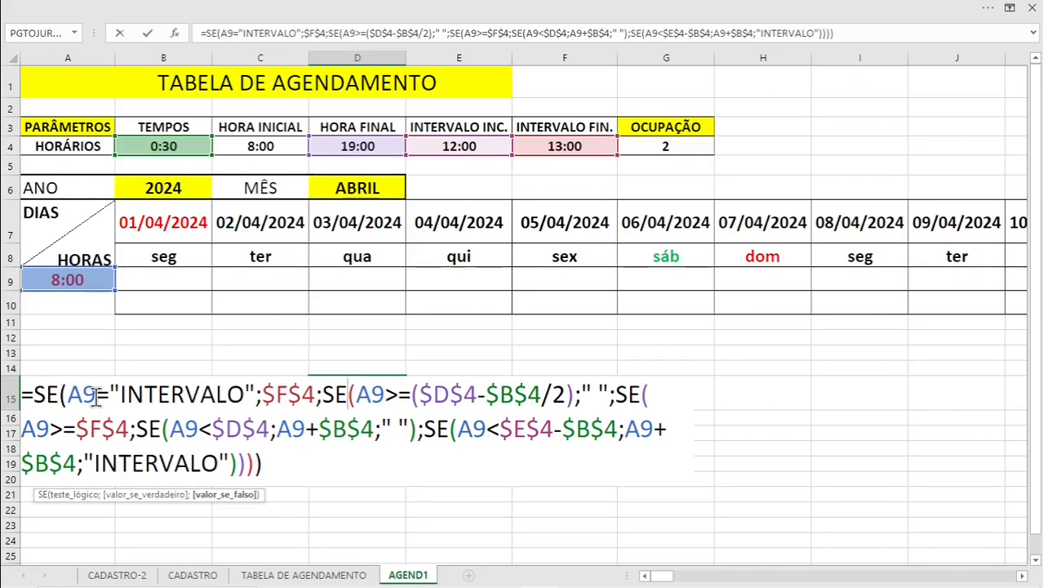
key(Right)
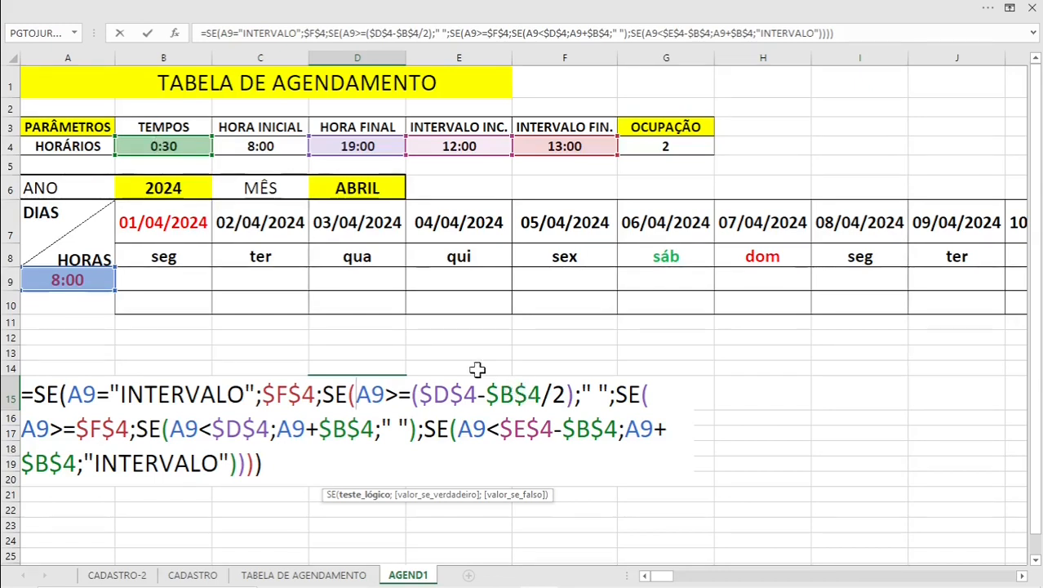
drag(335, 395, 569, 395)
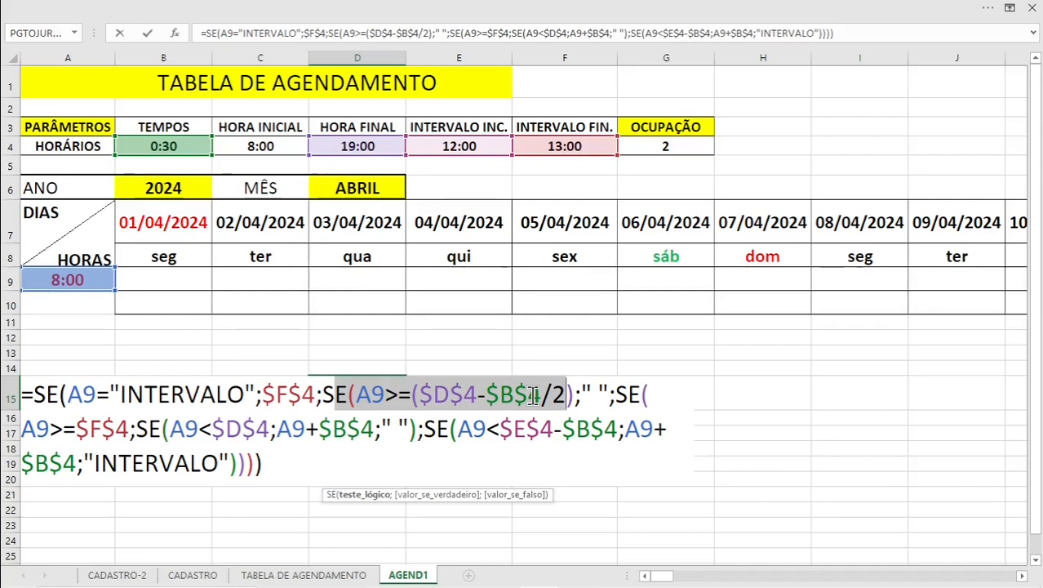
key(Left)
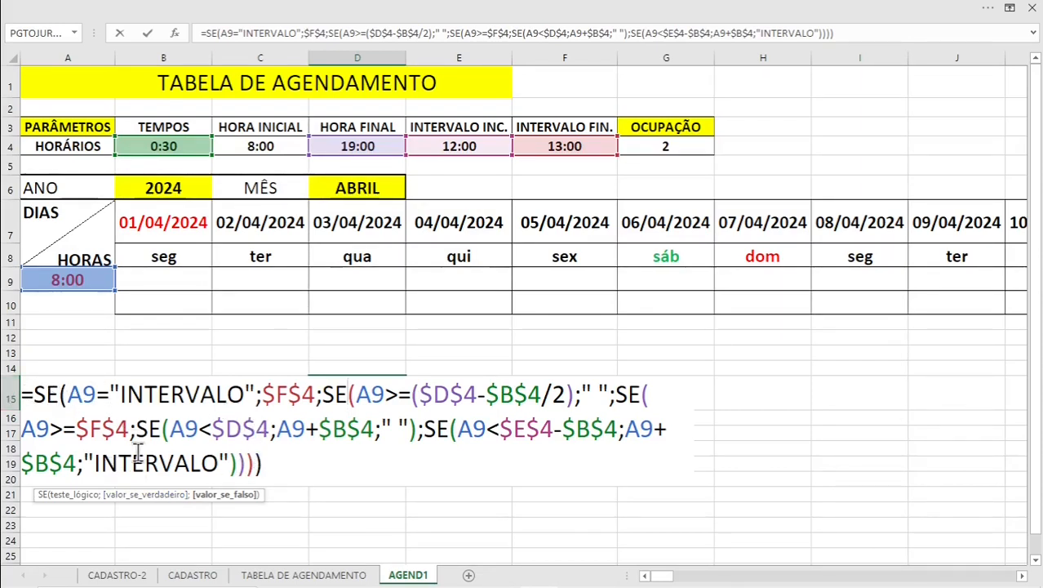
key(Return)
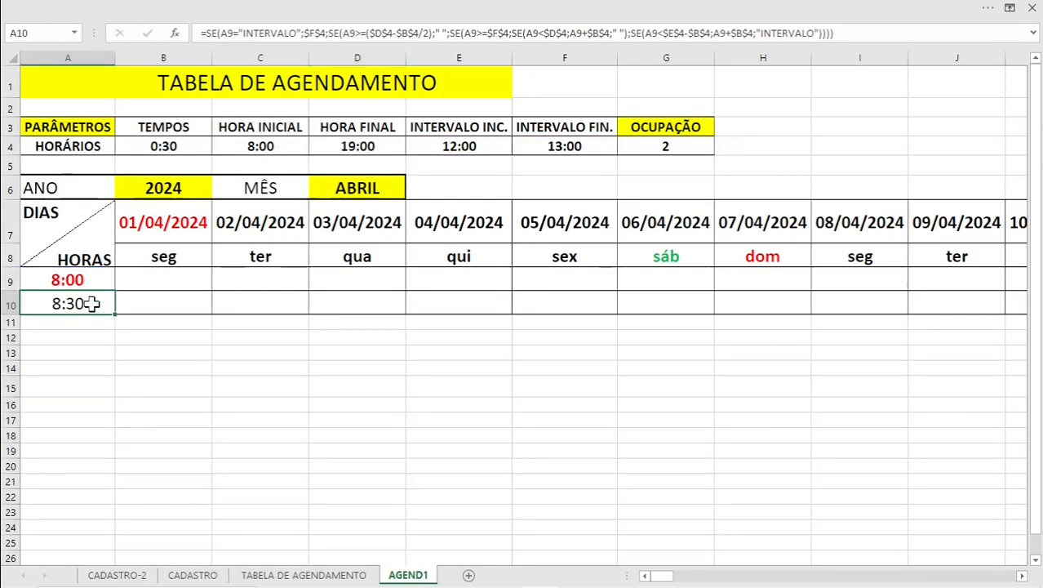
drag(205, 34, 210, 143)
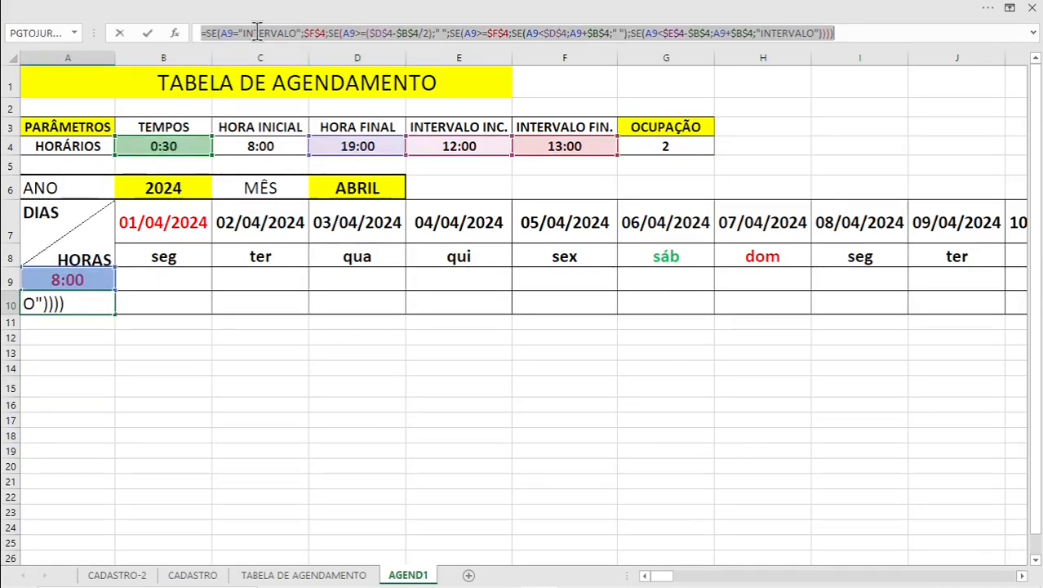
key(Escape)
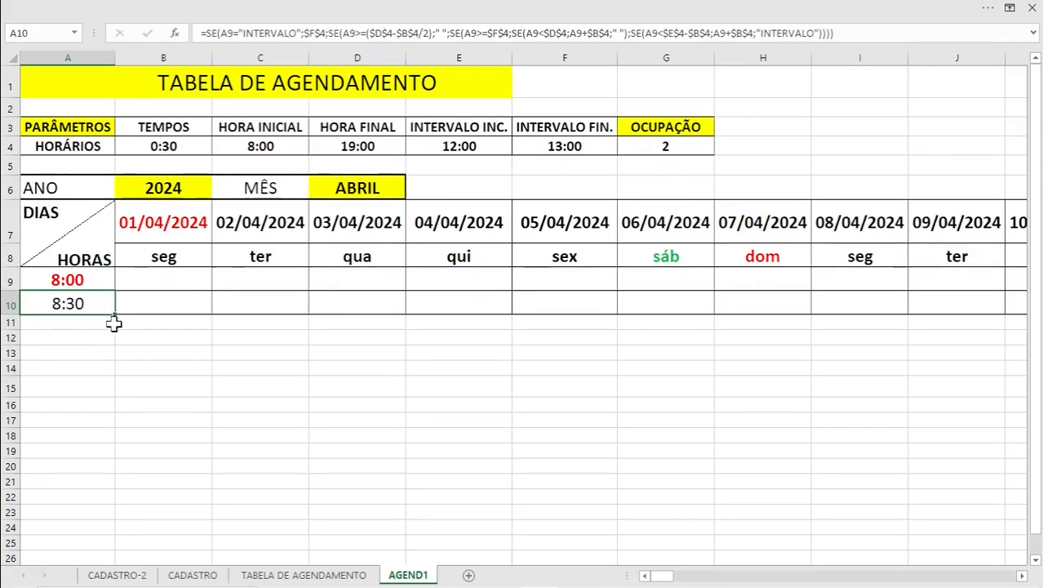
Fill the SE time-slot formula from A10 down column A through row 39
drag(117, 319, 127, 516)
scroll(76, 249, down, 4)
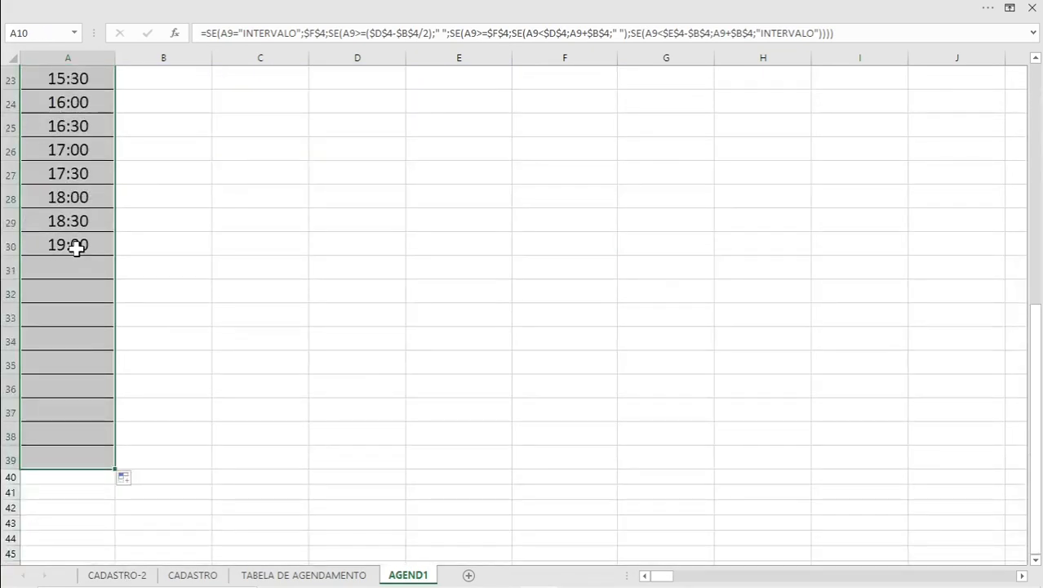
scroll(75, 245, up, 1)
scroll(70, 206, down, 2)
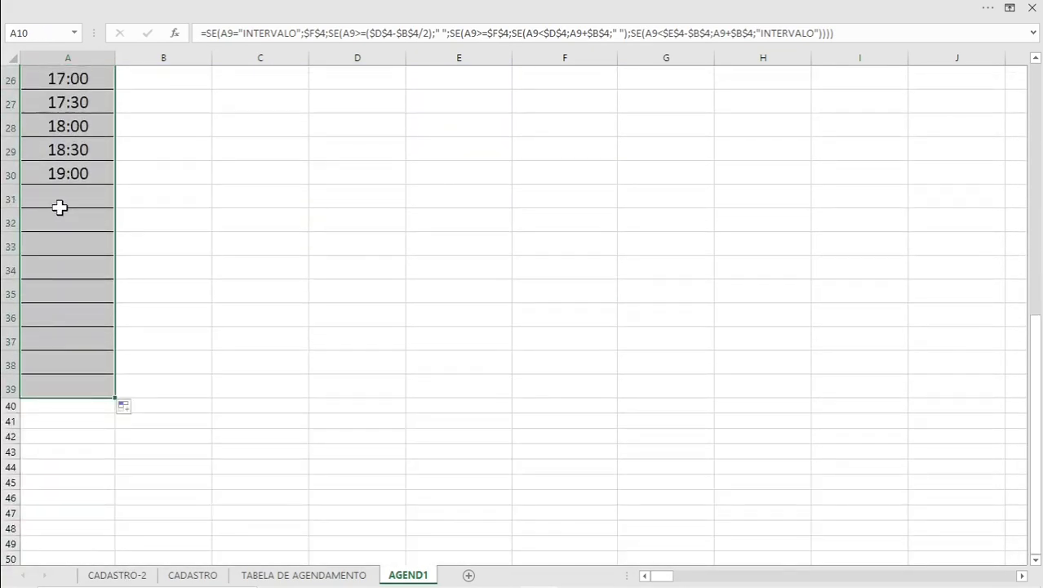
Delete the surplus blank rows below the 19:00 slot, starting at row 31
click(8, 196)
drag(8, 195, 18, 373)
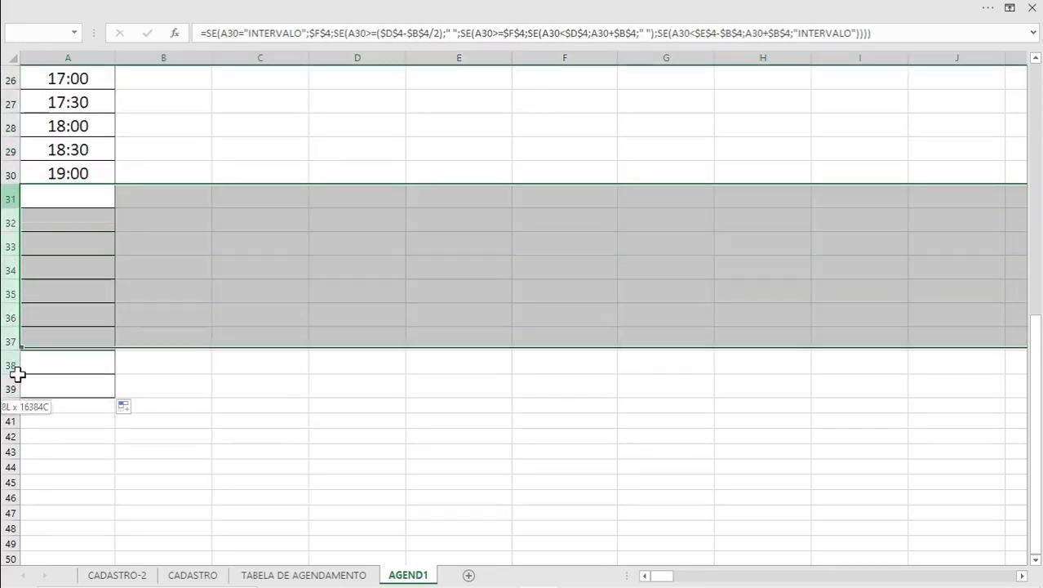
drag(18, 373, 13, 453)
key(ctrl+minus)
click(79, 237)
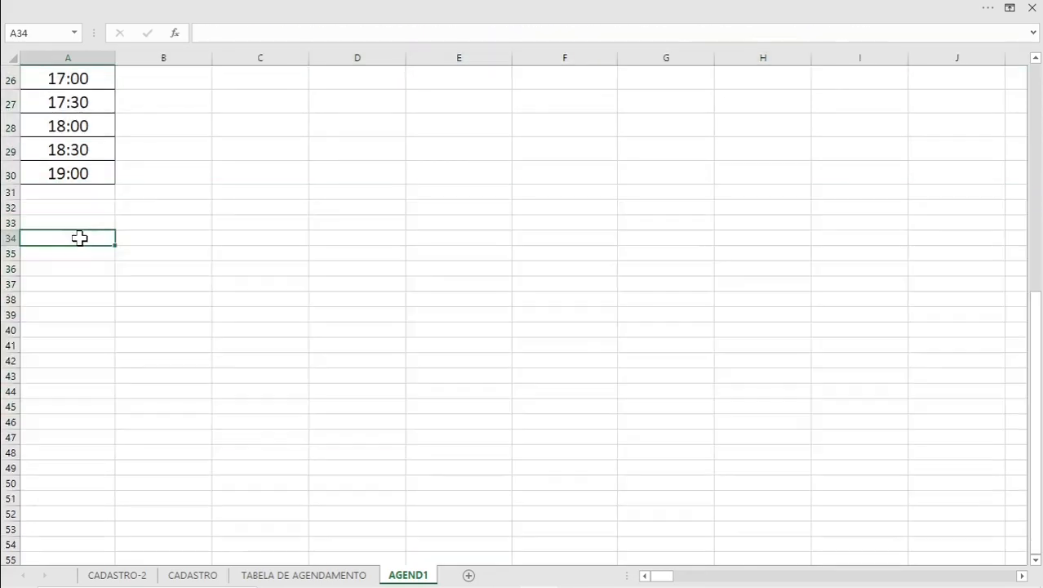
scroll(79, 237, up, 7)
scroll(67, 217, up, 2)
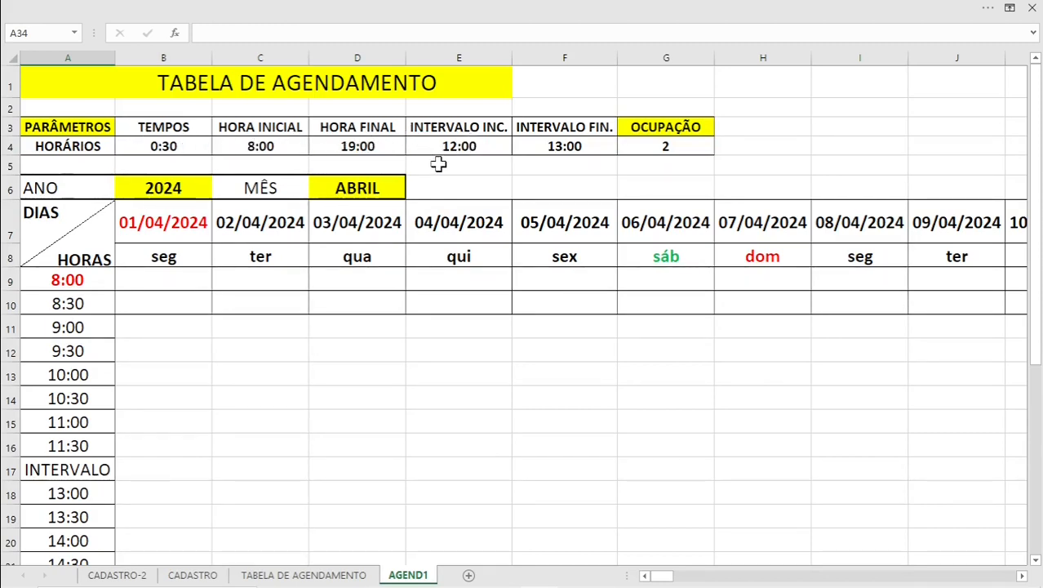
Try a TEMPOS interval of 01:00 in B4 to check the time slots, and restore it to 0:30
click(159, 143)
key(BackSpace)
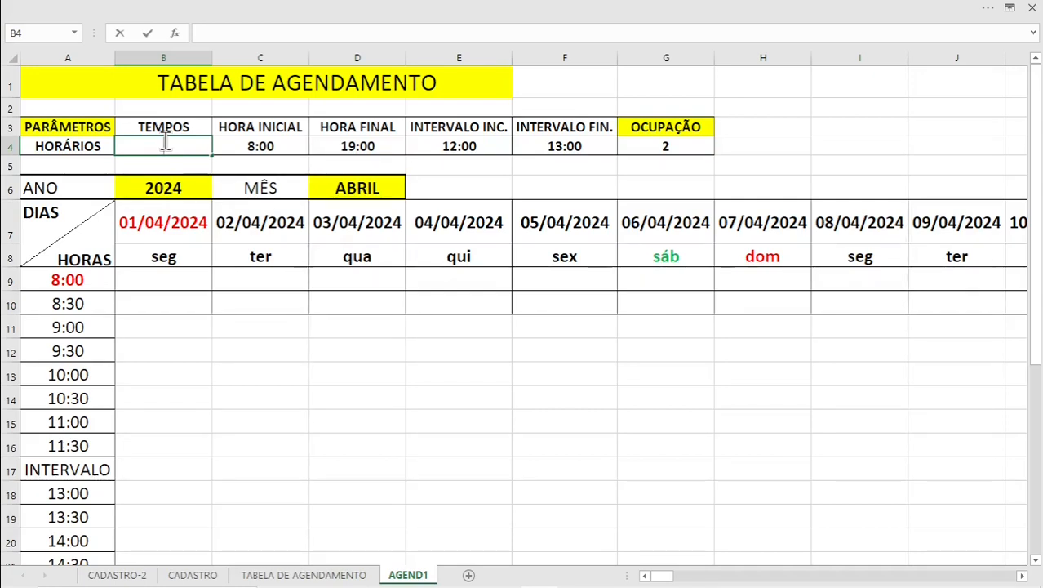
text(01:00)
key(Return)
scroll(114, 282, down, 2)
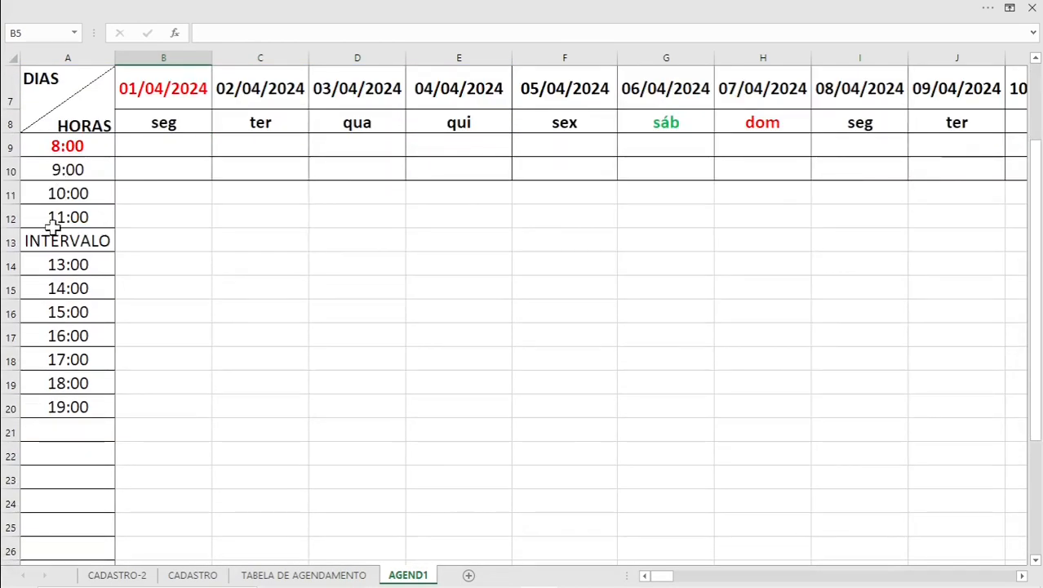
click(6, 432)
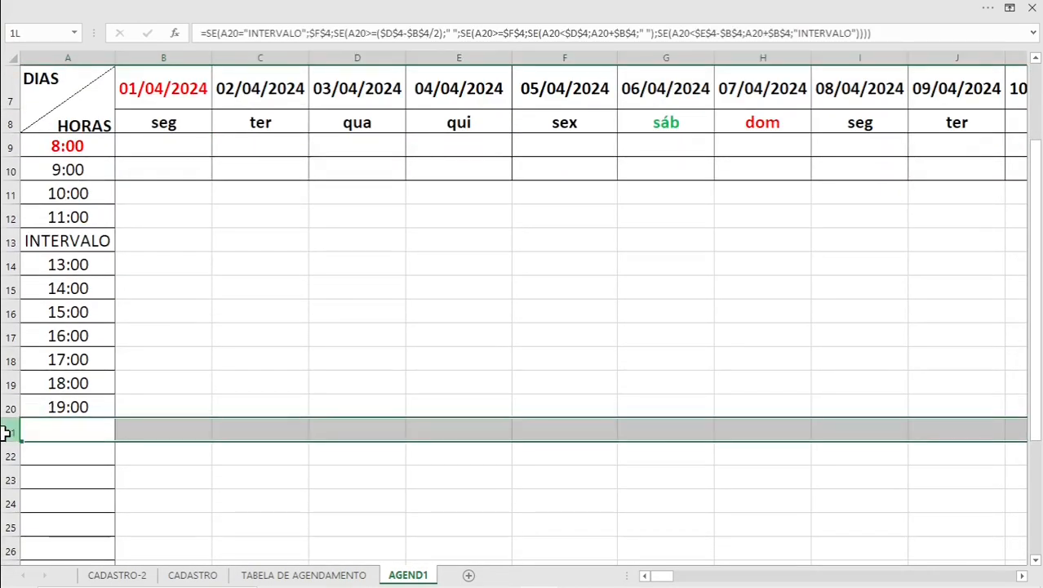
drag(5, 433, 4, 534)
scroll(144, 361, up, 2)
click(175, 149)
text(0)
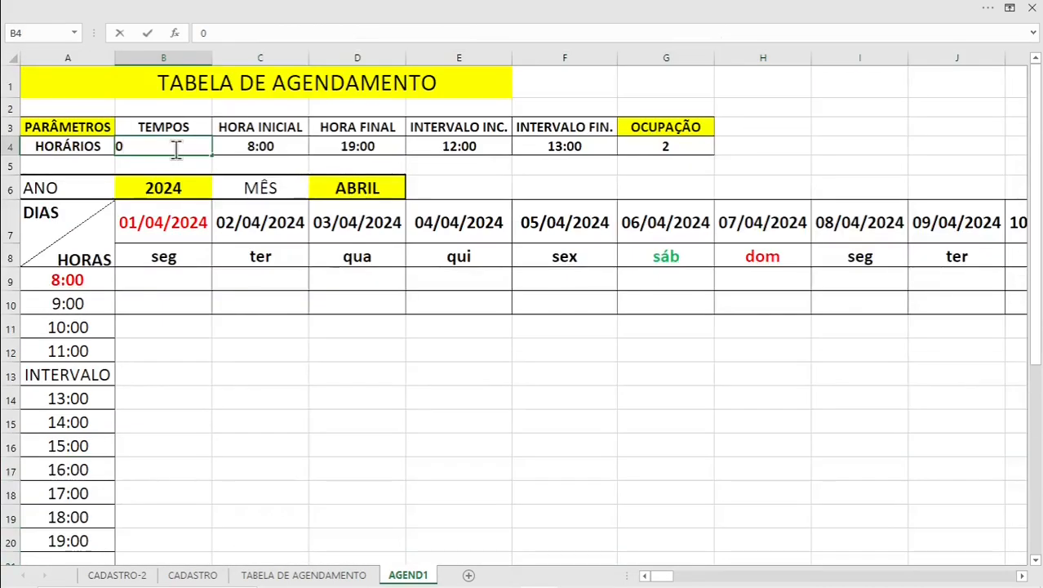
text(:30)
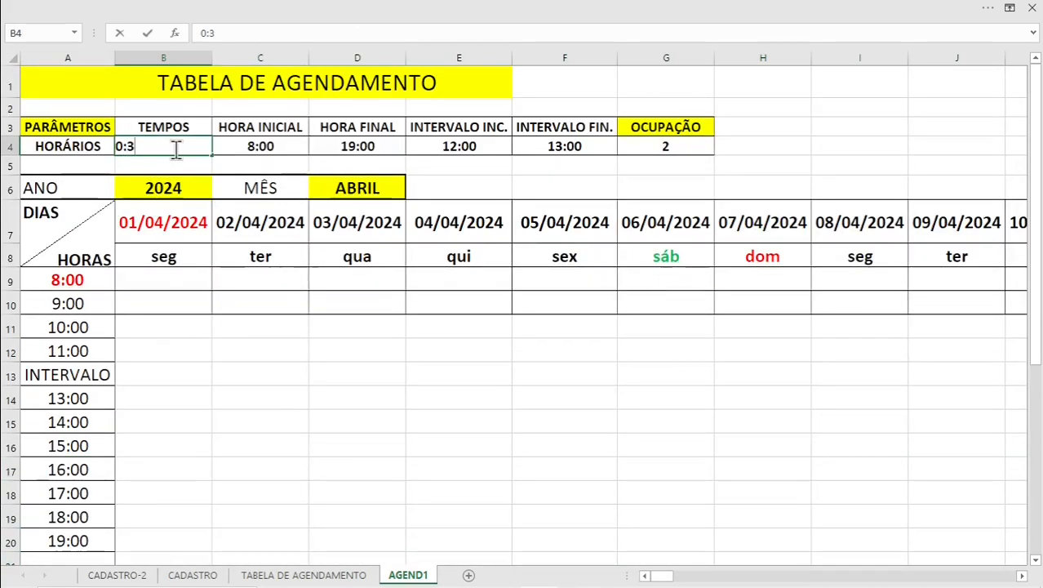
key(Return)
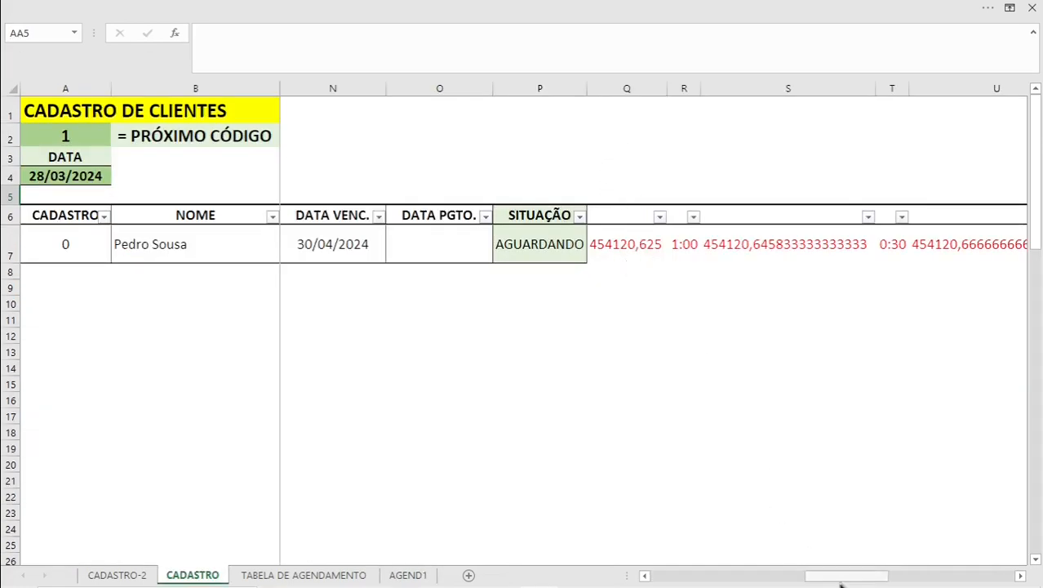
On the CADASTRO sheet, extend the MAIOR range of the PRÓXIMO CÓDIGO formula in A2 to A6:A5000
drag(847, 576, 694, 576)
click(56, 135)
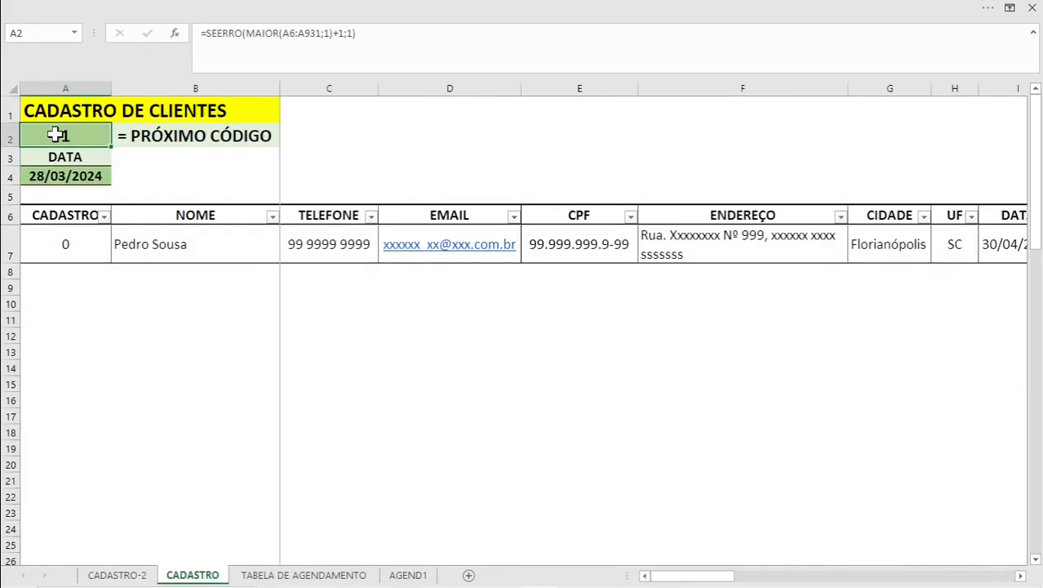
double_click(56, 136)
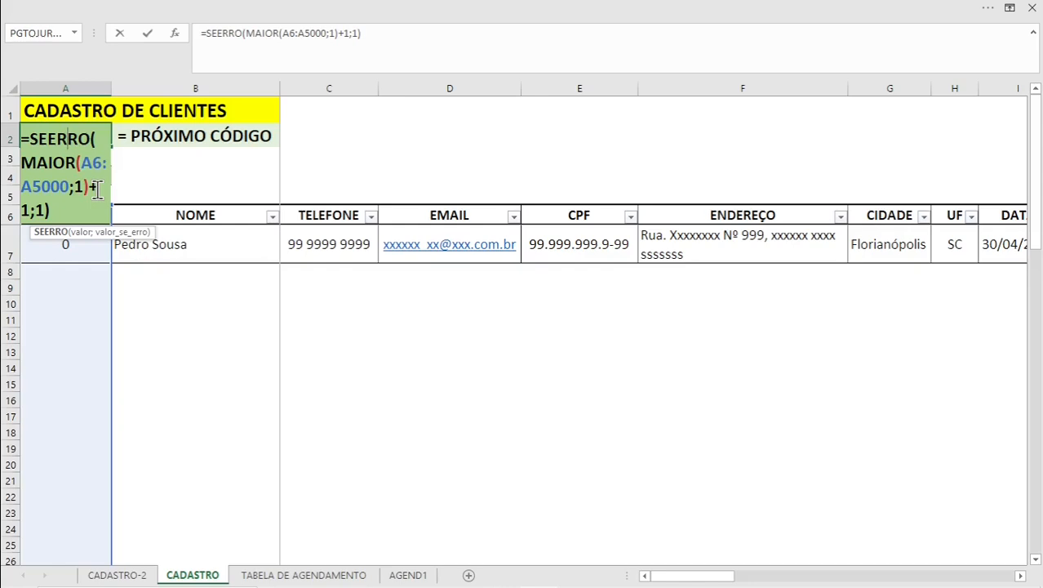
Try registration code 1 in A7 to test the PRÓXIMO CÓDIGO formula
click(81, 242)
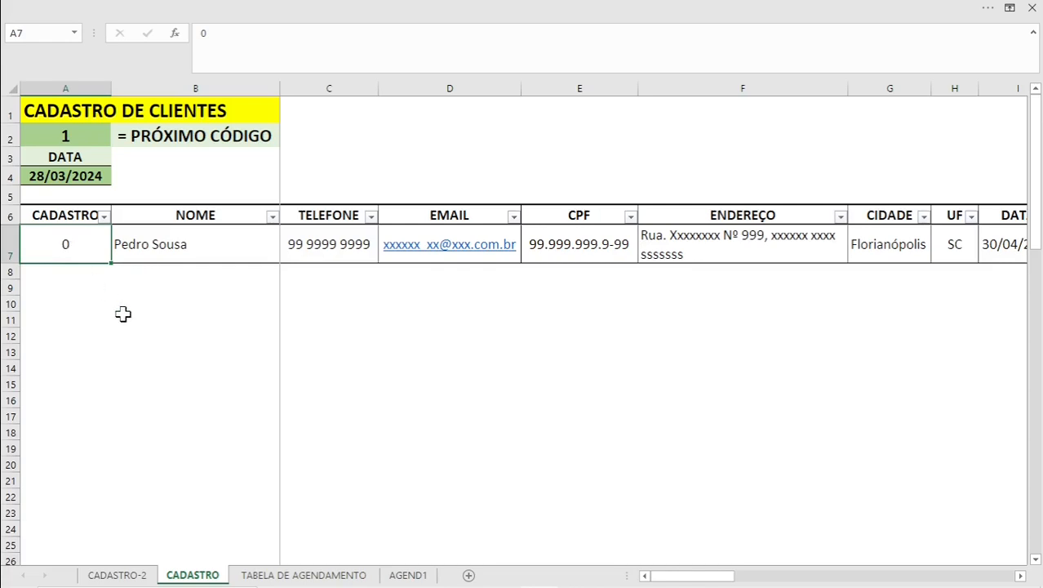
key(Return)
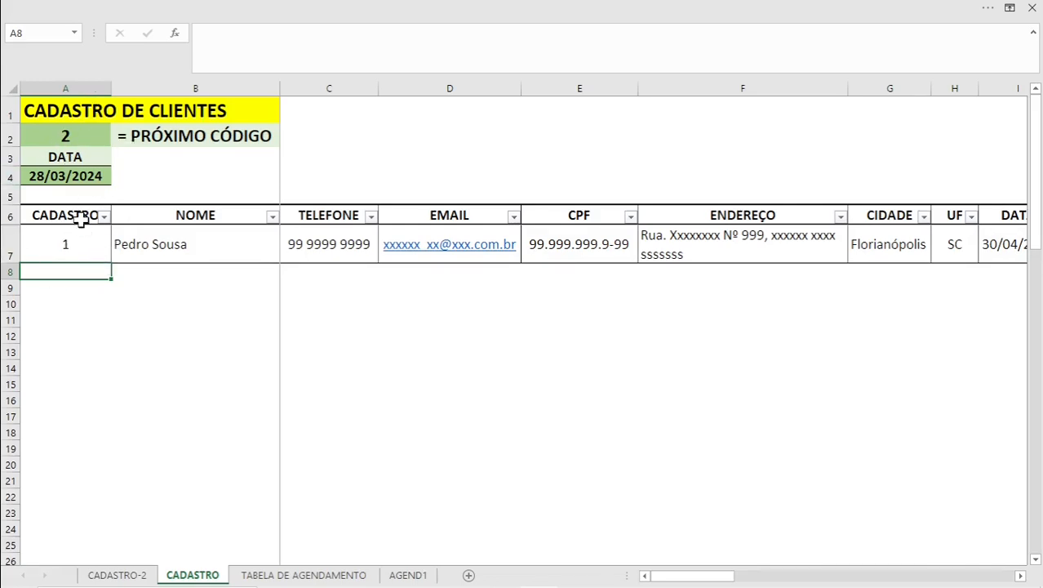
Examine the HOJE() function behind the DATA cell A4
click(73, 177)
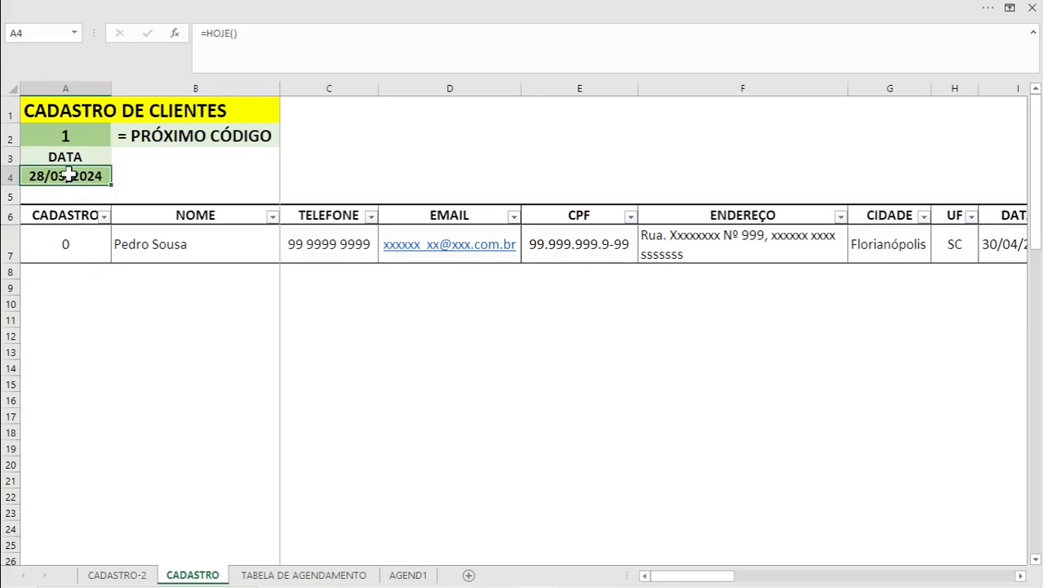
double_click(69, 175)
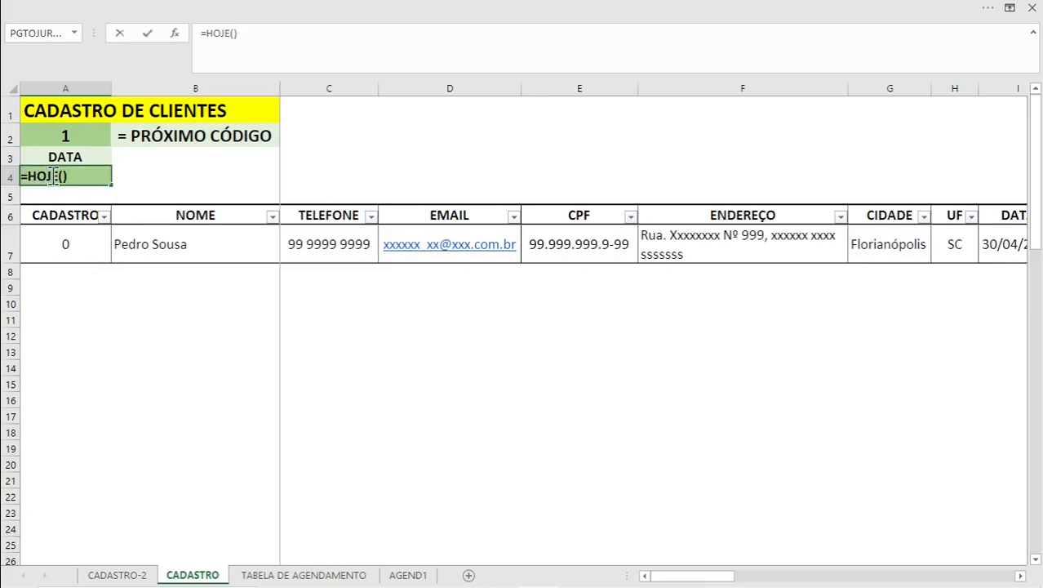
key(Return)
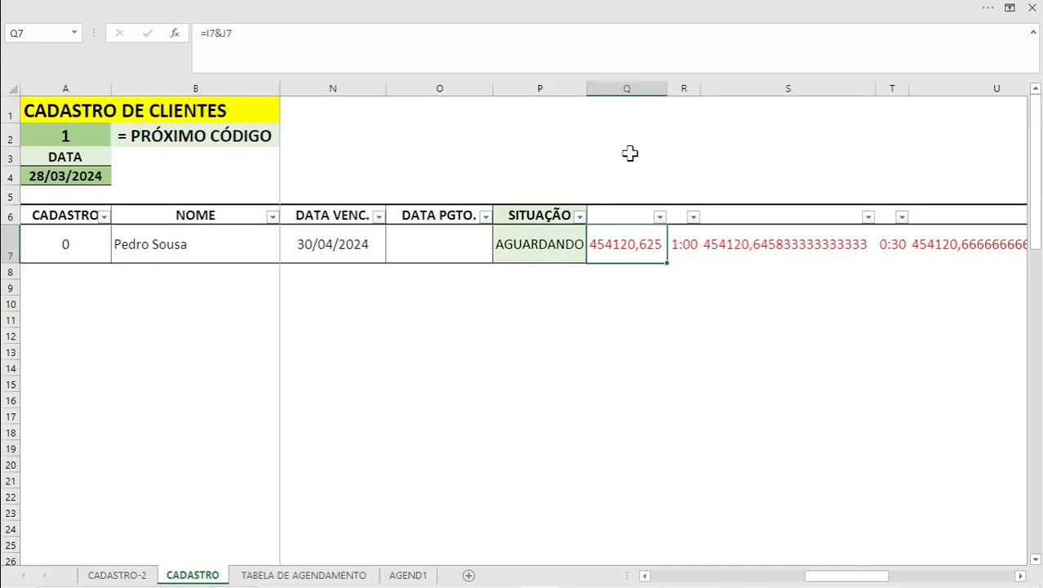
Examine the =I7&J7 formula in Q7 and the DATA and HORÁRIO cells it joins
double_click(623, 250)
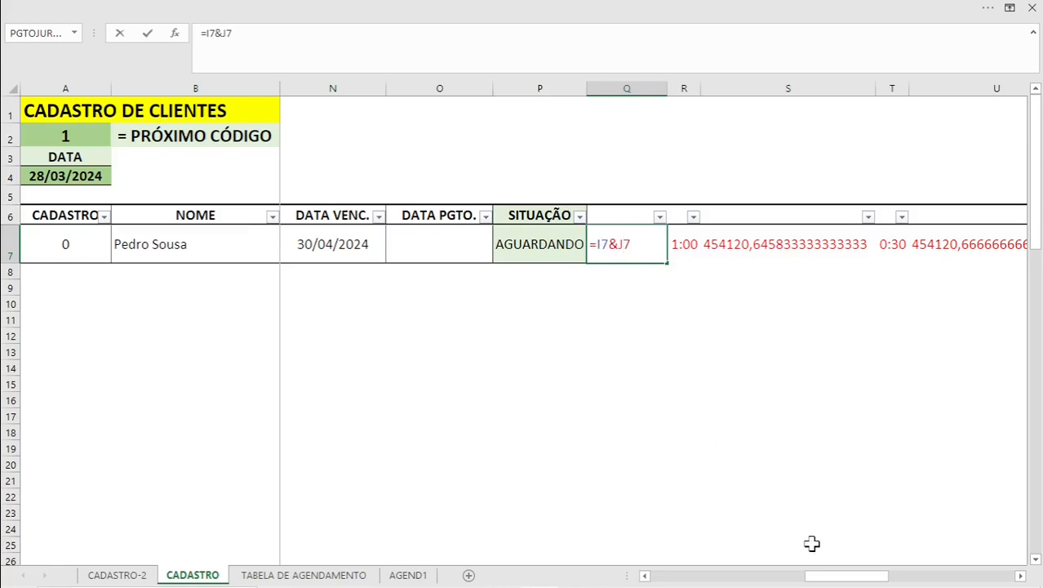
drag(833, 575, 755, 582)
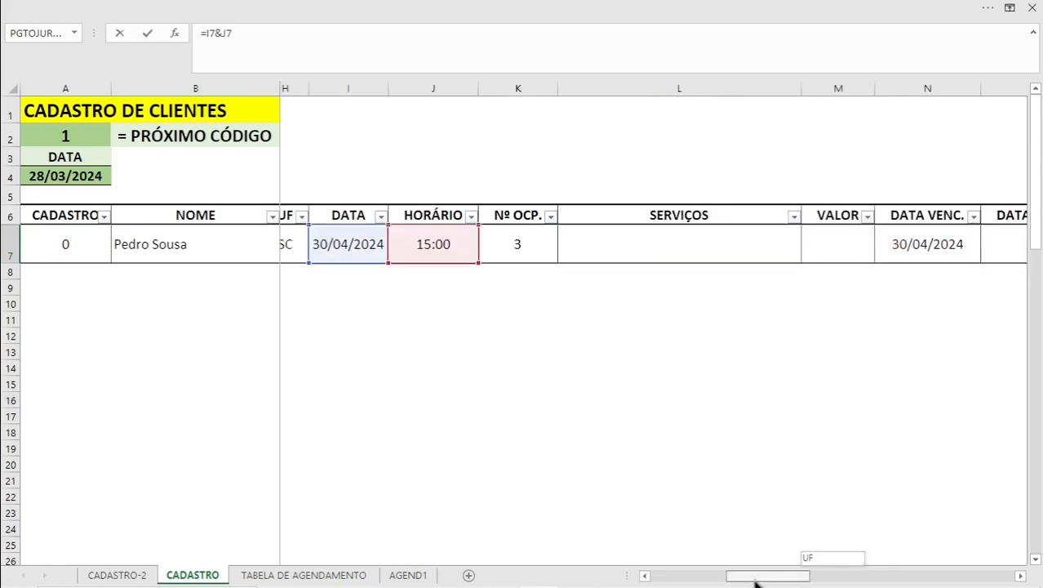
drag(756, 582, 834, 576)
key(Return)
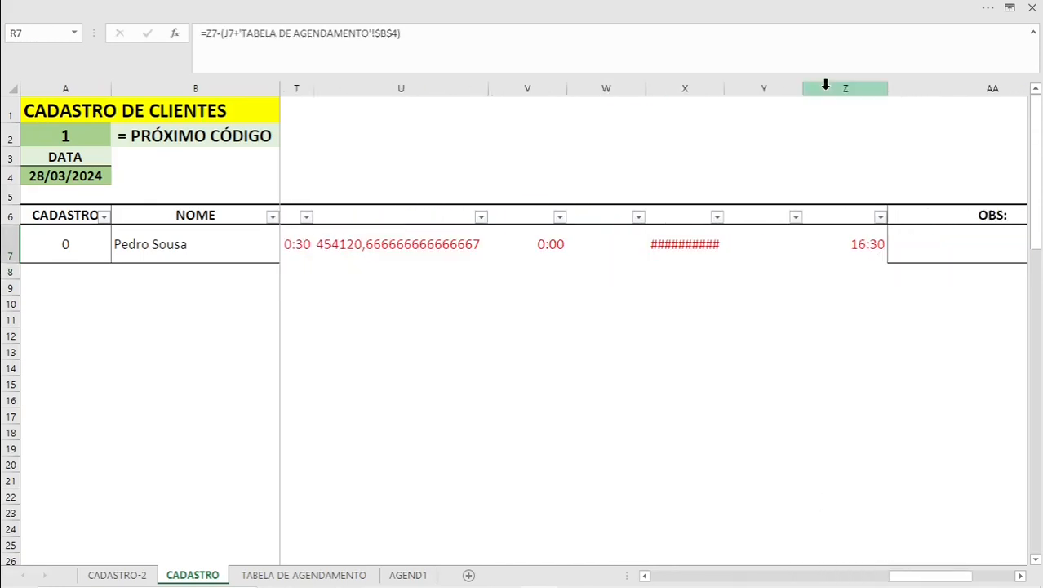
Examine the end-time formula in Z7 and trace its HORÁRIO, Nº OCP. and TEMPOS references across the two sheets
double_click(851, 239)
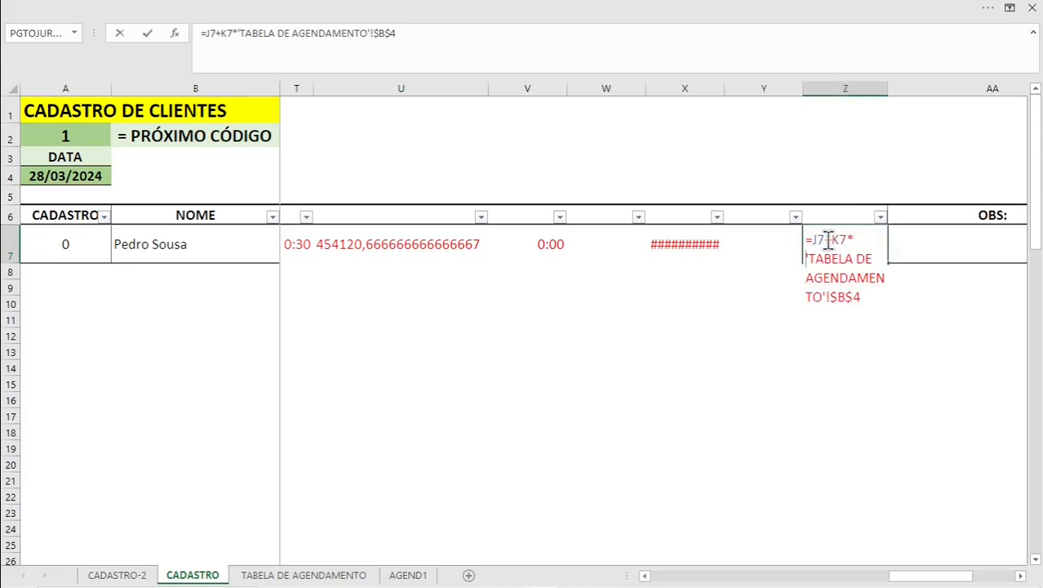
mouse_move(927, 576)
mouse_down()
mouse_move(878, 576)
mouse_move(938, 575)
mouse_up()
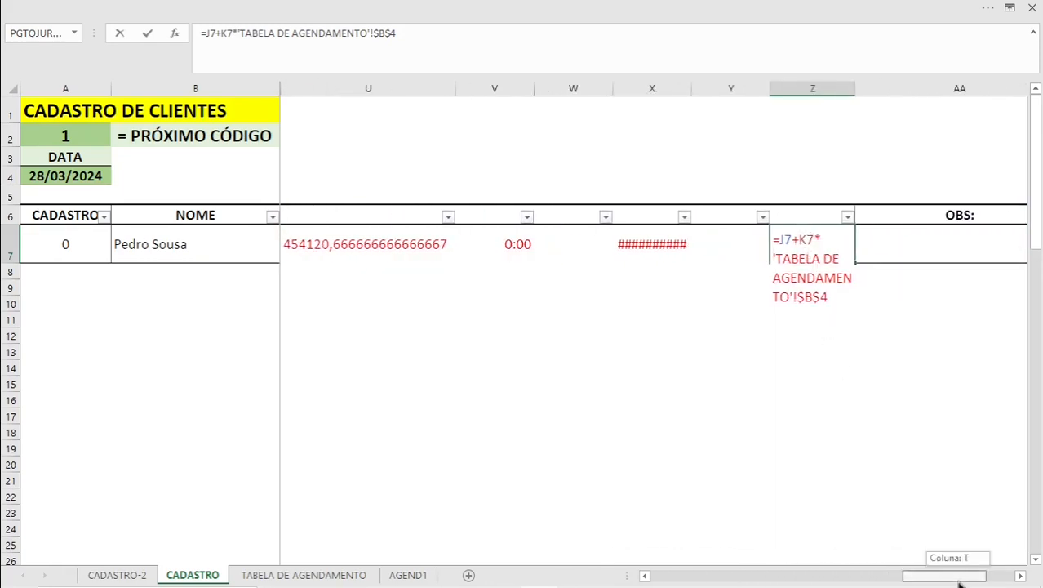
drag(906, 576, 754, 576)
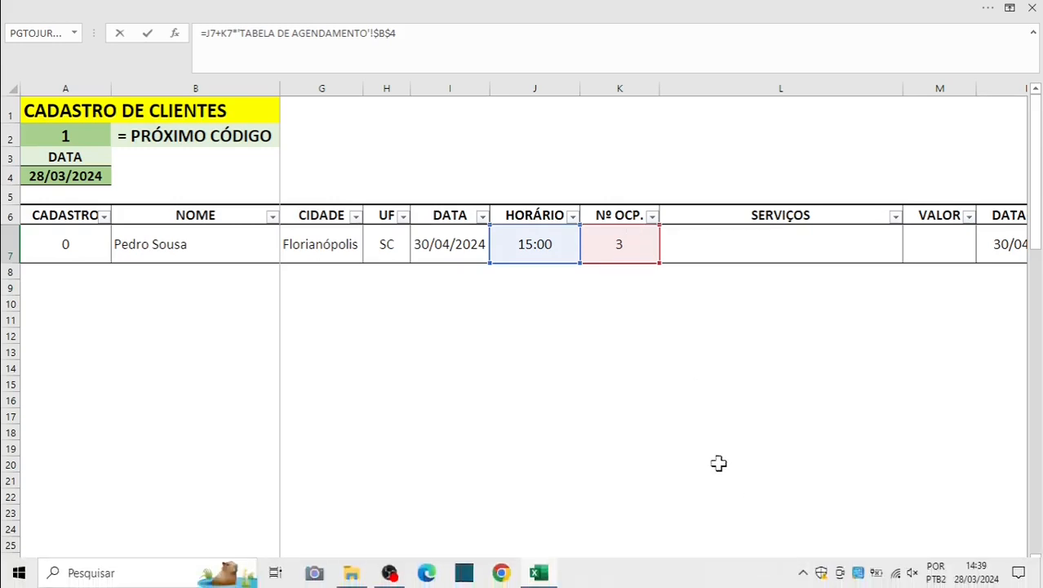
click(303, 575)
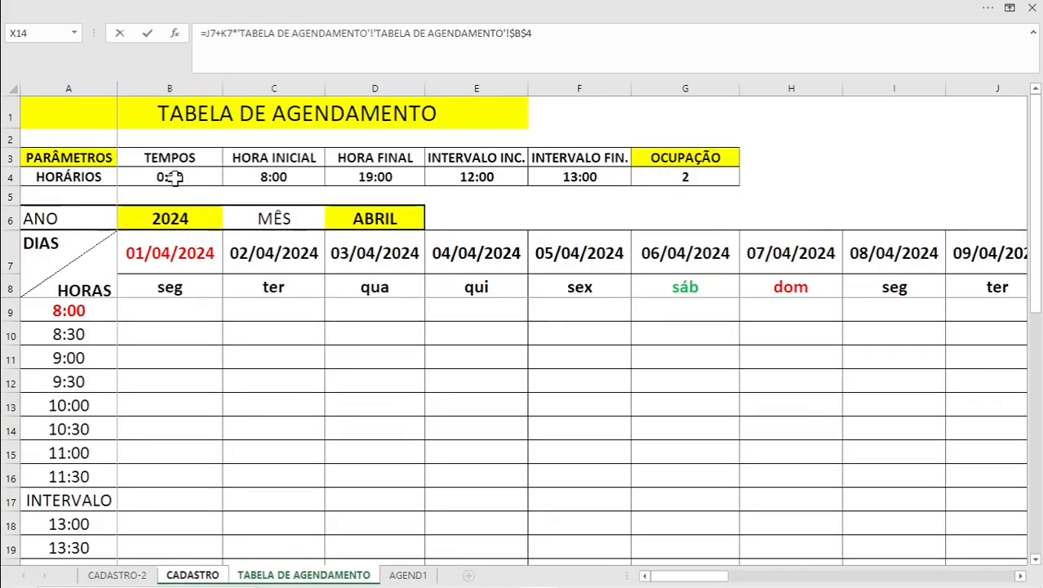
key(ctrl+Page_Up)
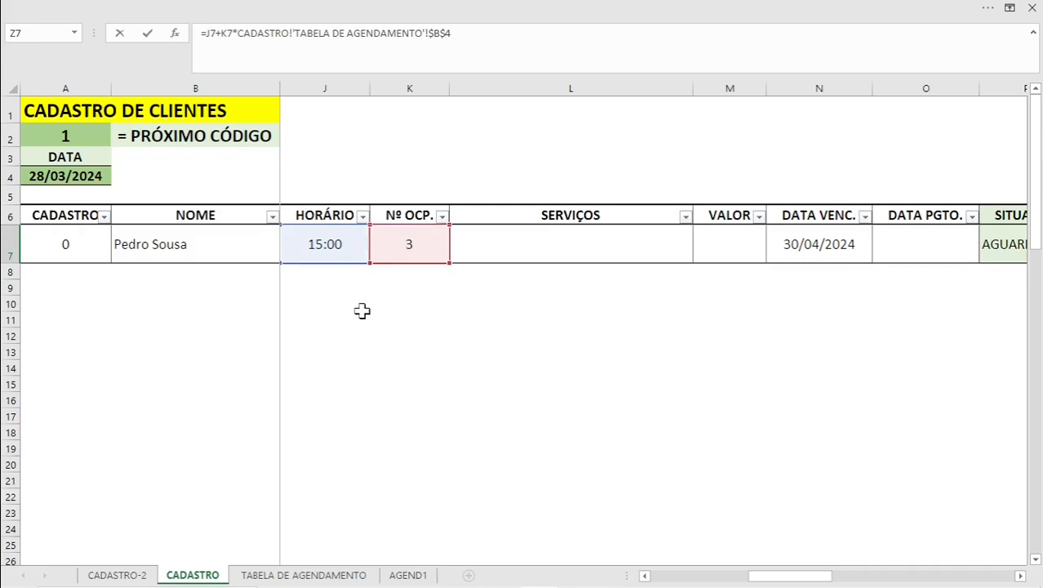
key(Return)
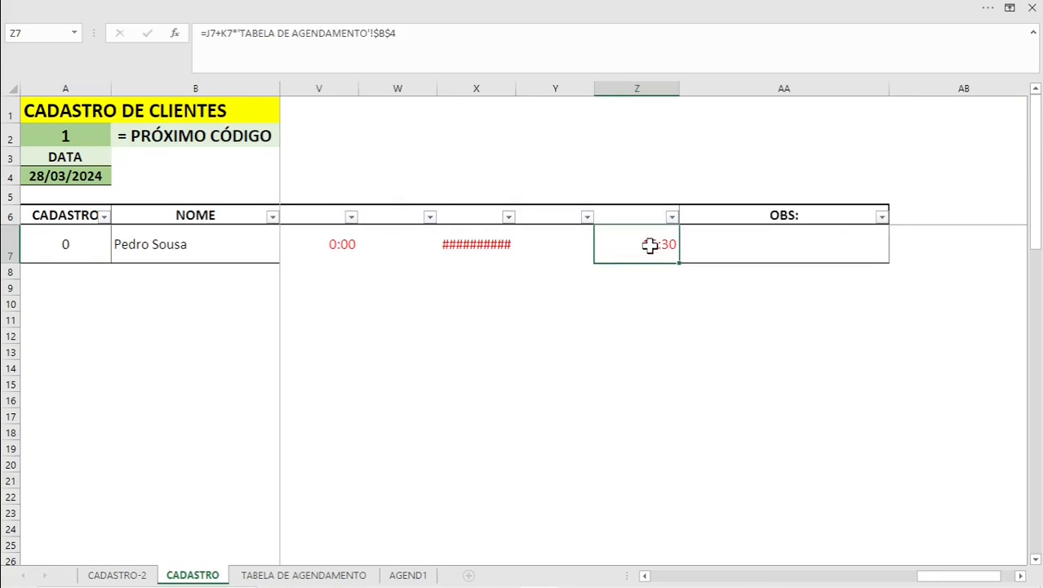
double_click(649, 245)
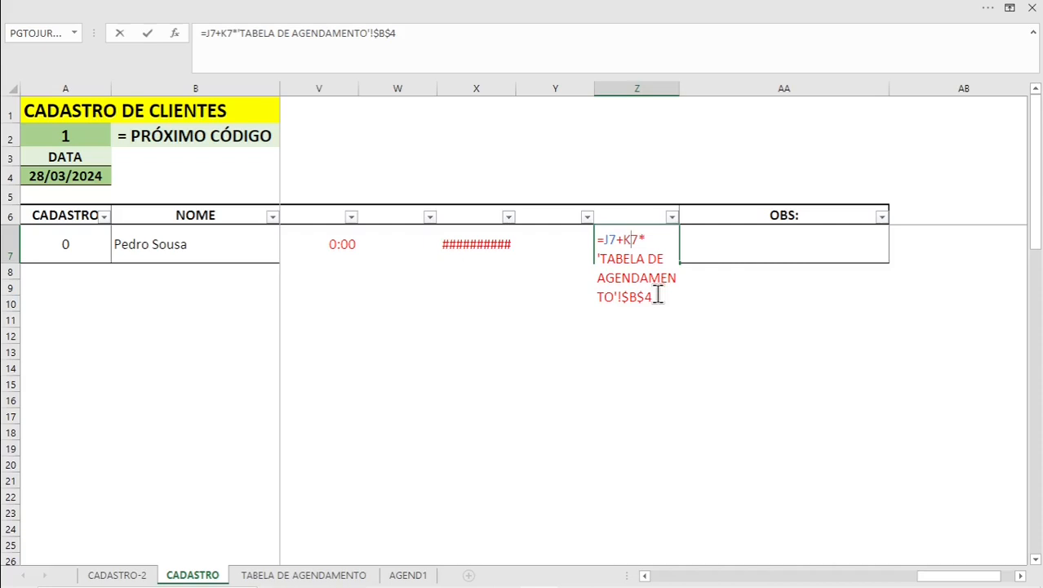
key(Return)
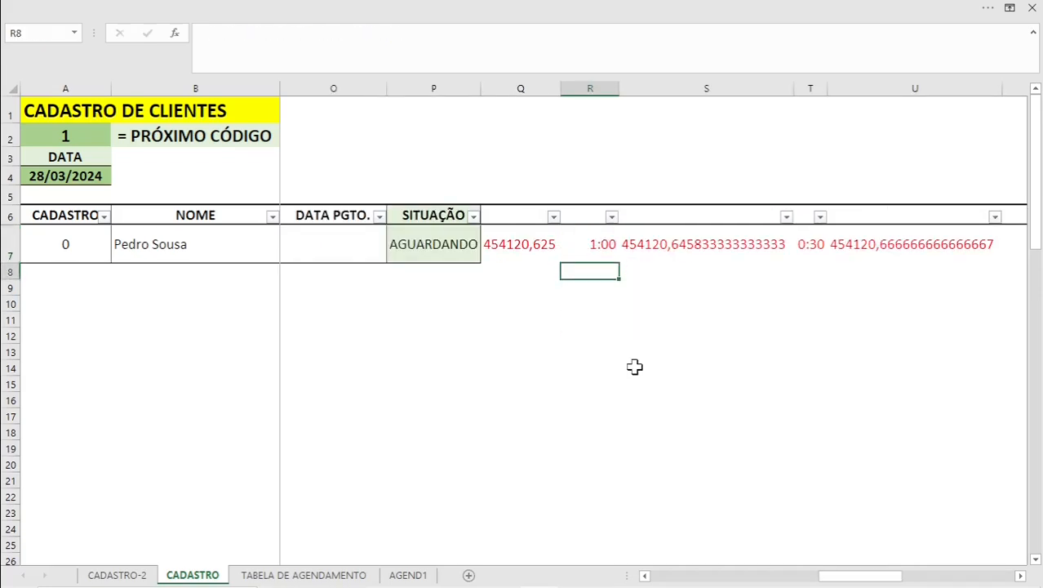
Examine the formula in R7 that subtracts HORÁRIO plus one TEMPOS interval from Z7
double_click(597, 246)
mouse_move(847, 578)
mouse_down()
mouse_move(938, 580)
mouse_move(833, 580)
mouse_move(848, 579)
mouse_up()
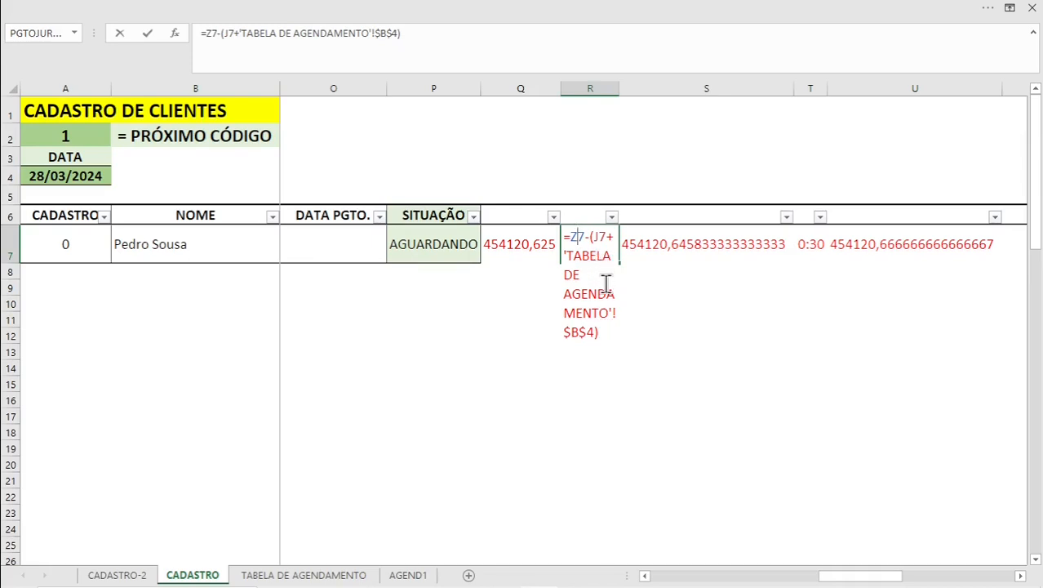
key(Escape)
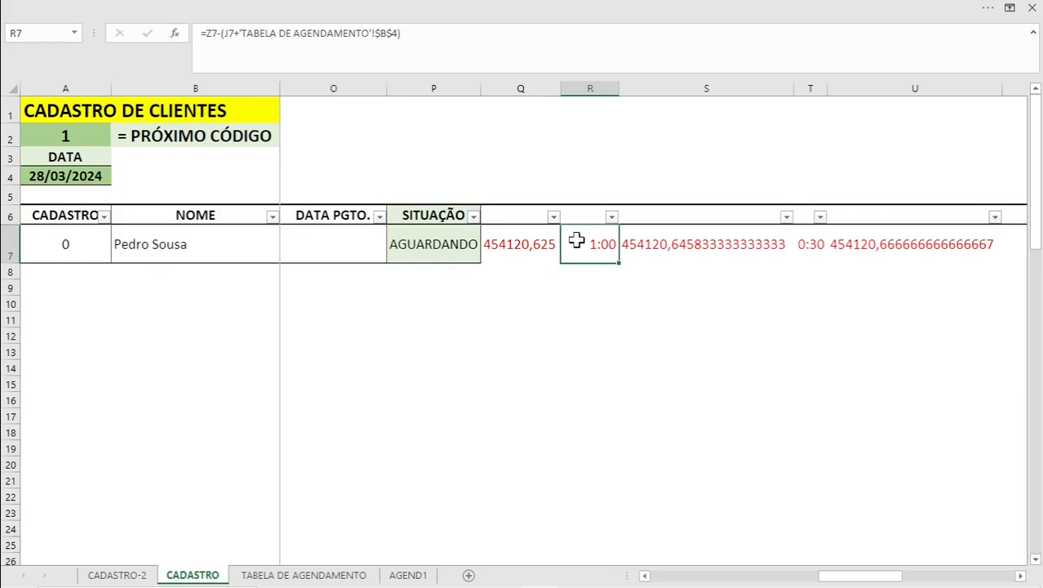
Examine the SE formula in S7 with its condition R7>0 and the combined date and next time slot
double_click(632, 237)
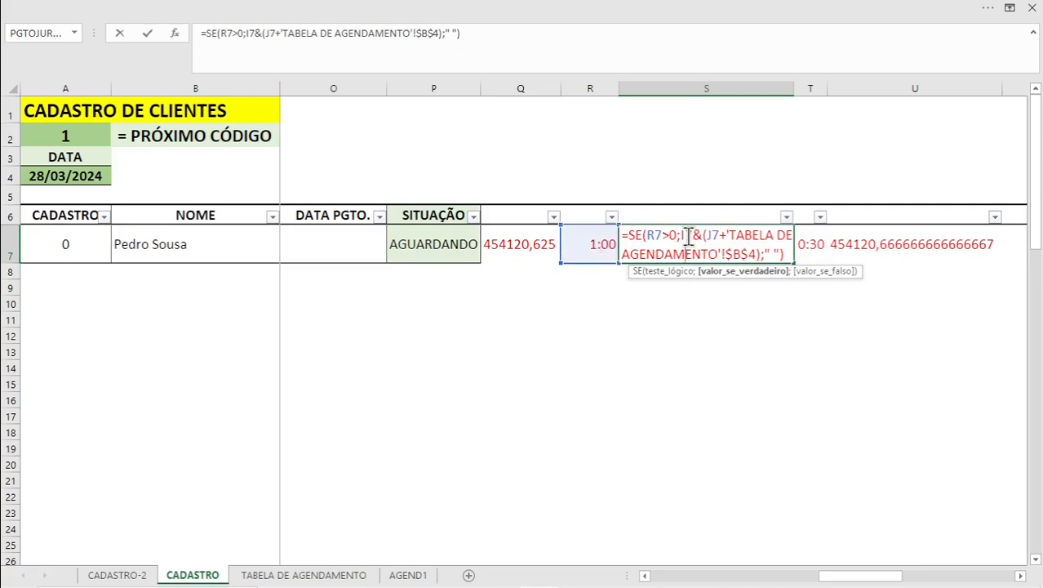
drag(849, 575, 871, 575)
key(Return)
Compare Q7 with S7 and examine the T7 and U7 formulas for the second TEMPOS interval
click(527, 247)
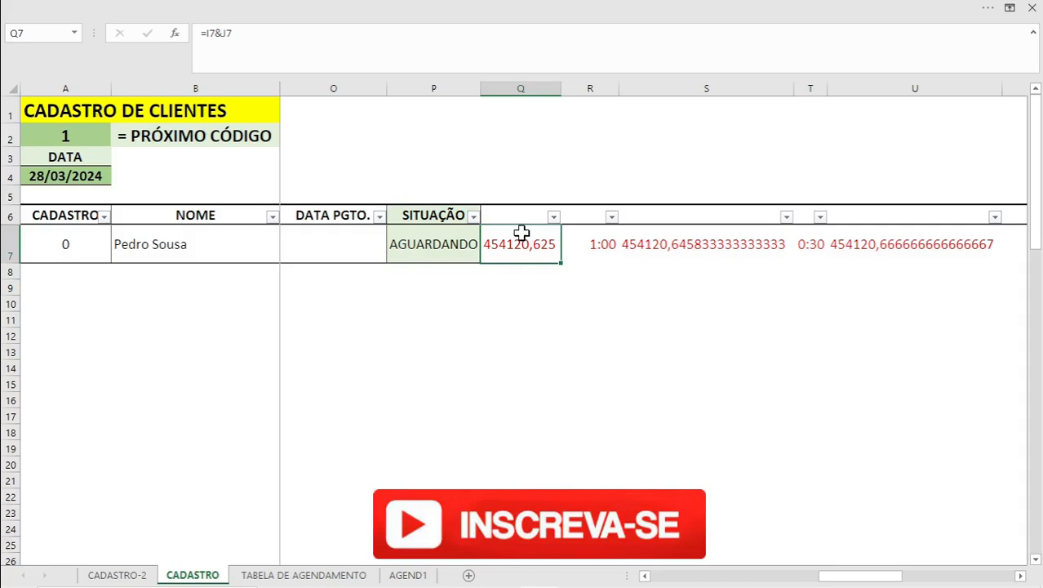
click(681, 236)
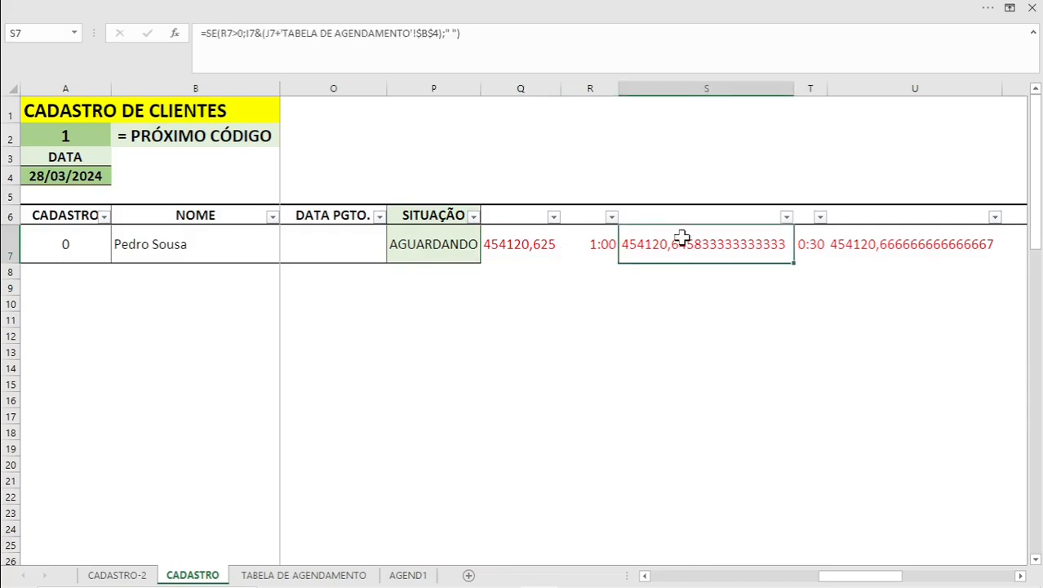
double_click(804, 248)
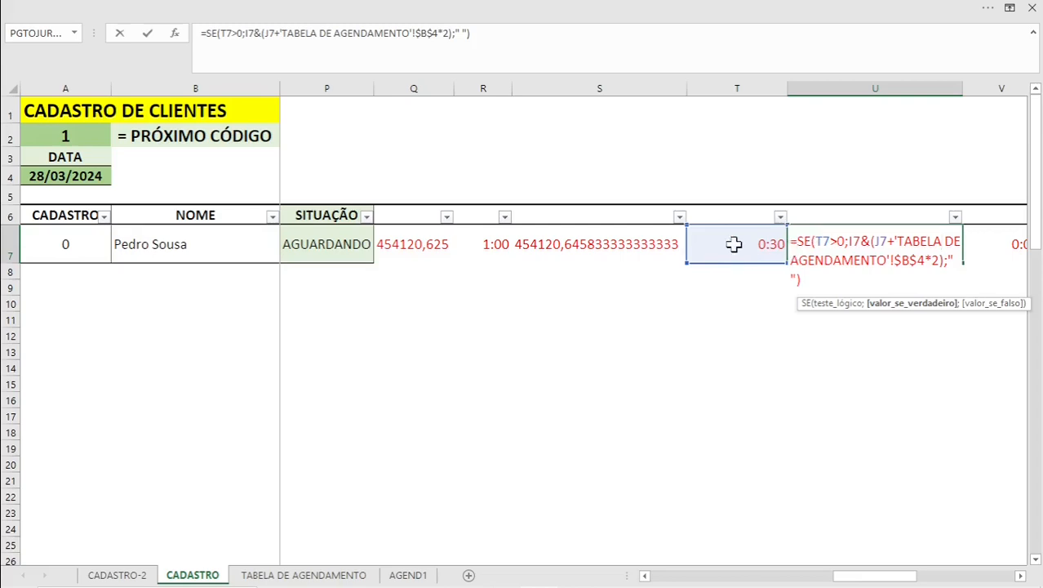
key(Escape)
double_click(888, 243)
key(Return)
Examine the remaining time and SE formulas in V7 through Y7, which use three and four TEMPOS intervals
double_click(1007, 244)
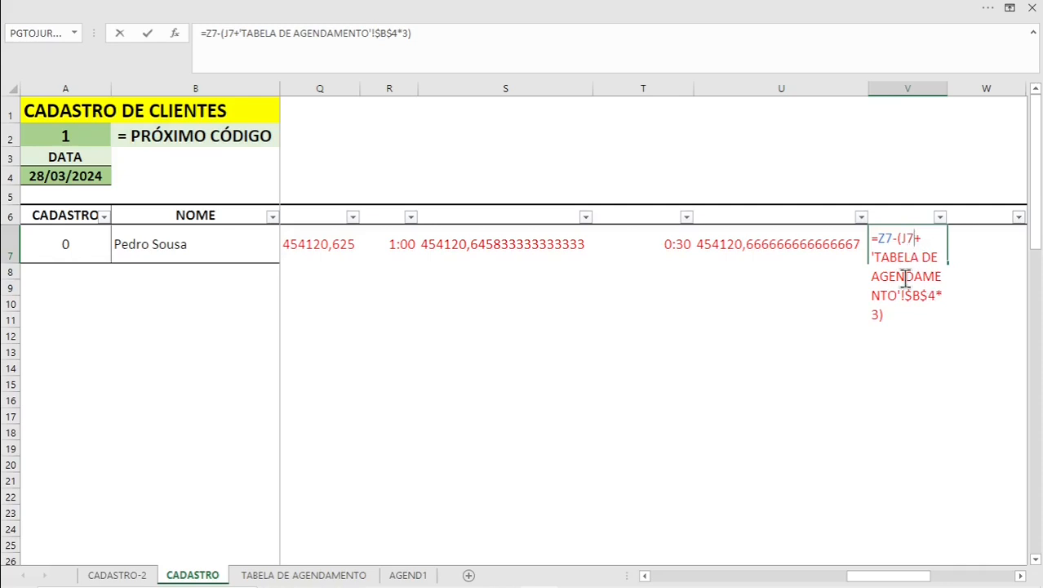
key(ctrl+Return)
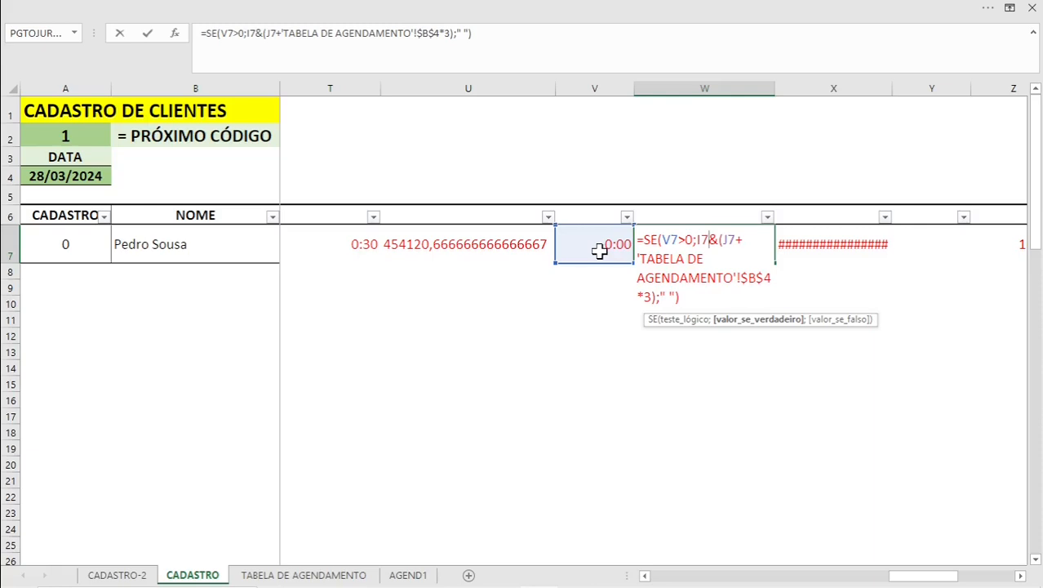
double_click(819, 247)
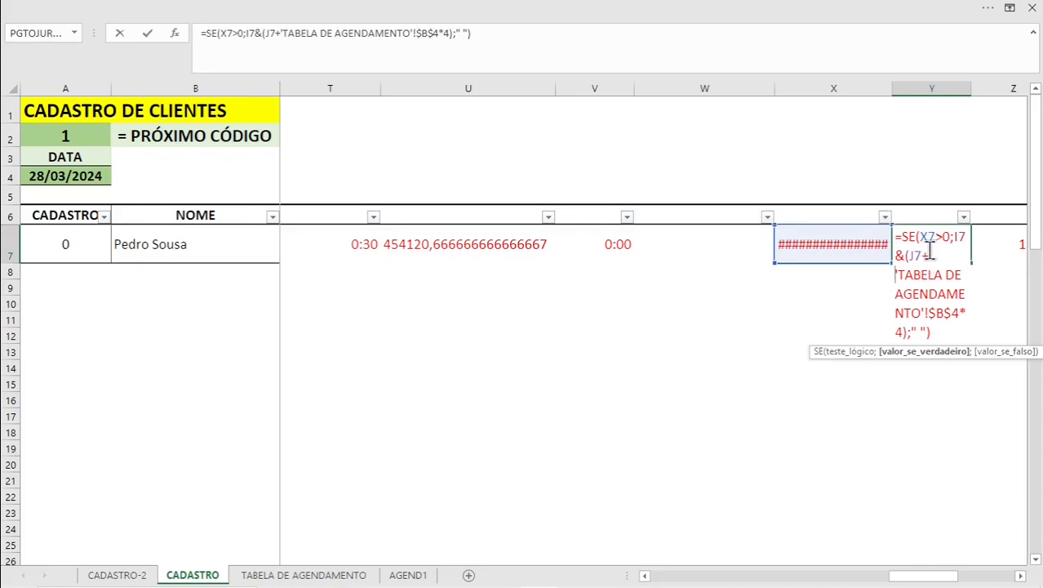
key(ctrl+Return)
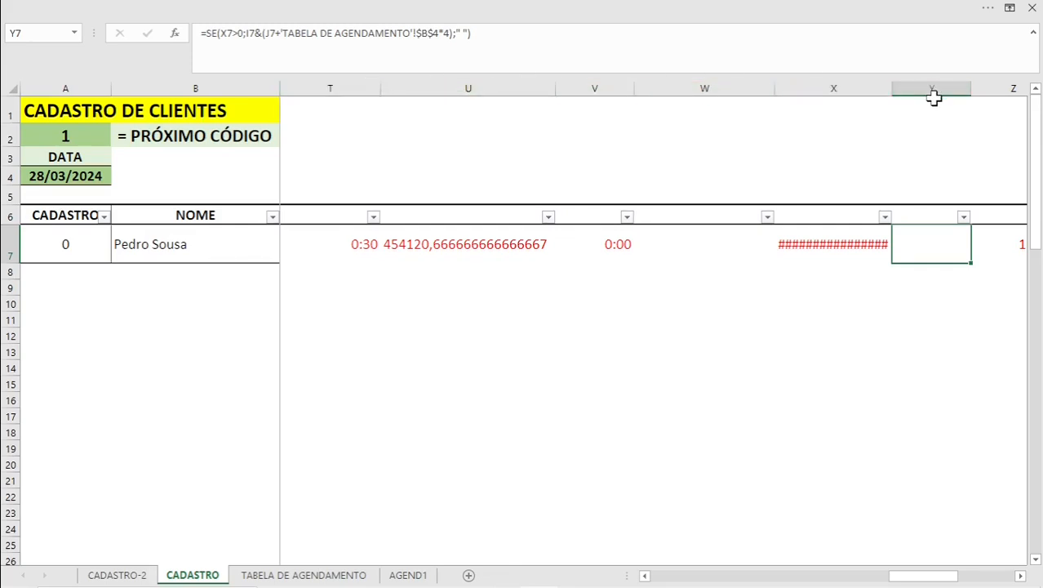
Examine the CONT.SES formula in B9 of AGEND1 and the CADASTRO column Q it references
key(ctrl+Page_Down)
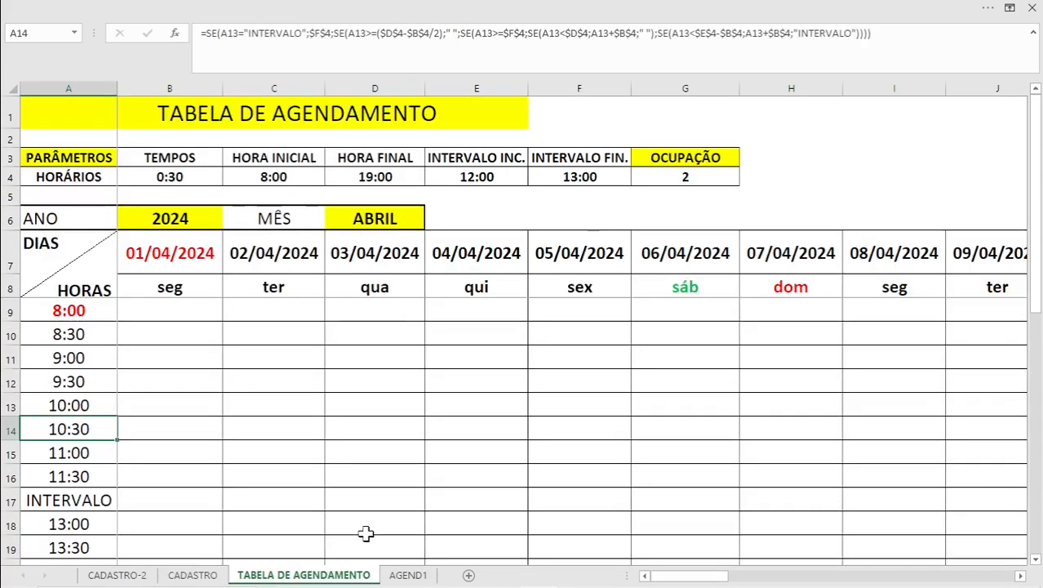
click(405, 575)
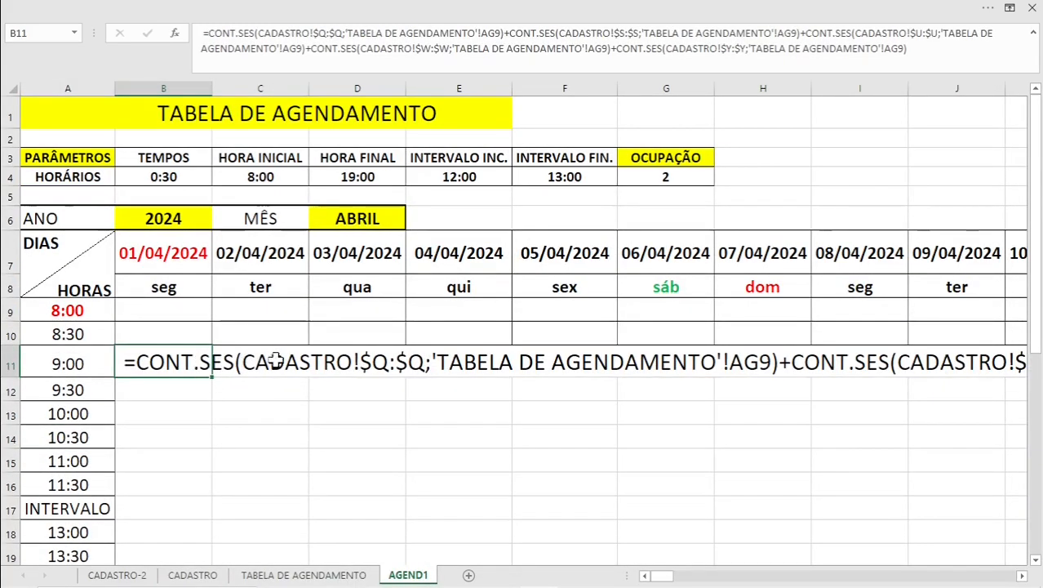
click(188, 309)
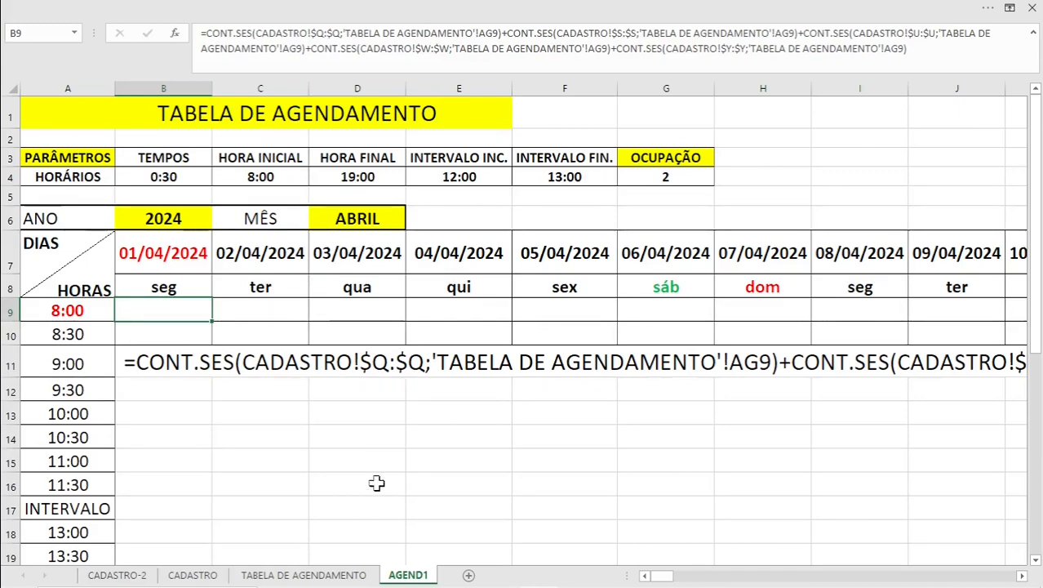
click(193, 574)
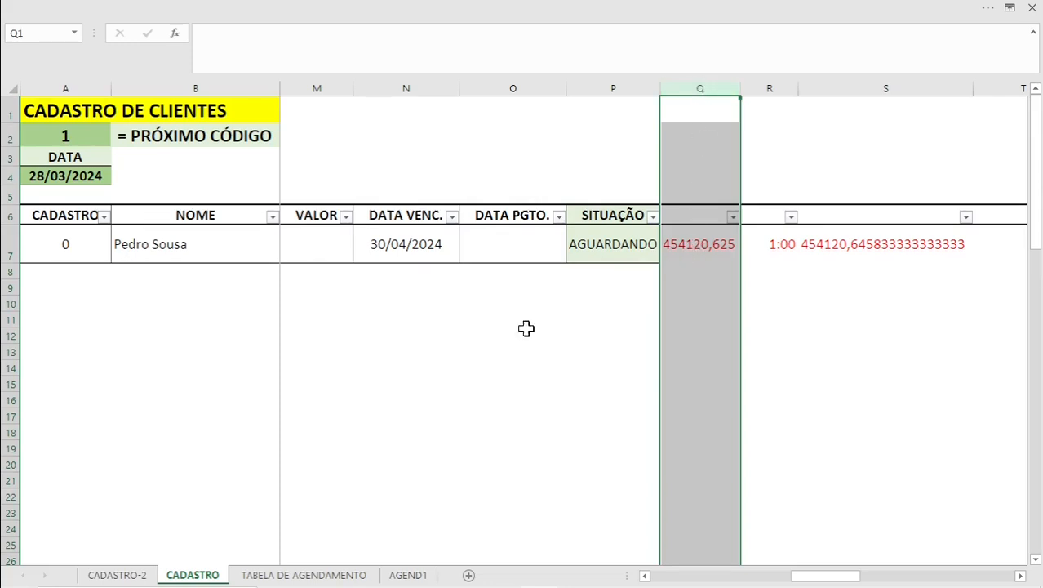
click(409, 575)
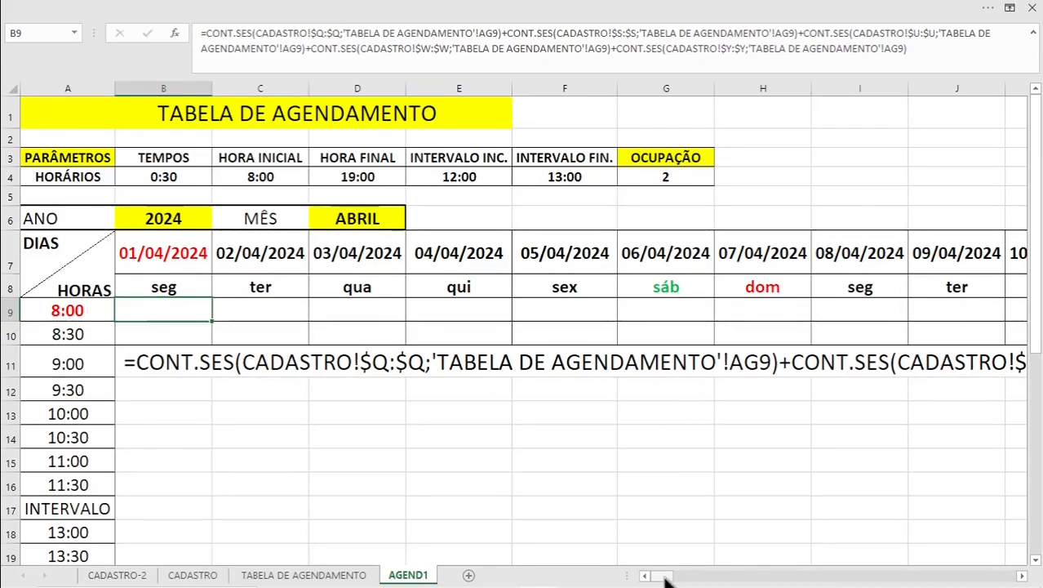
Examine the concatenation formulas in AG9 and AG10 and trace the date and hour cells they join
drag(663, 577, 815, 577)
click(643, 309)
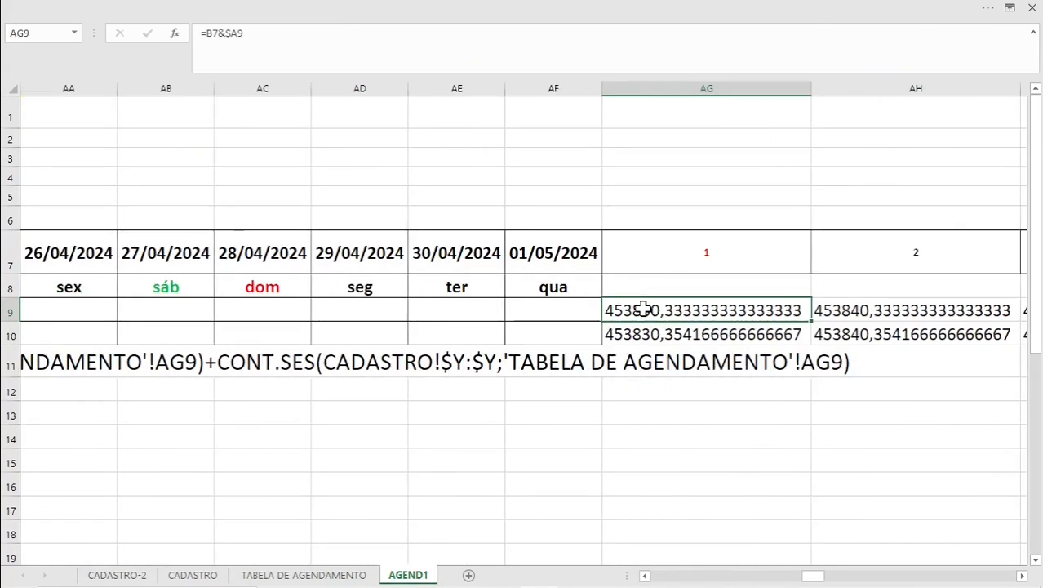
double_click(643, 309)
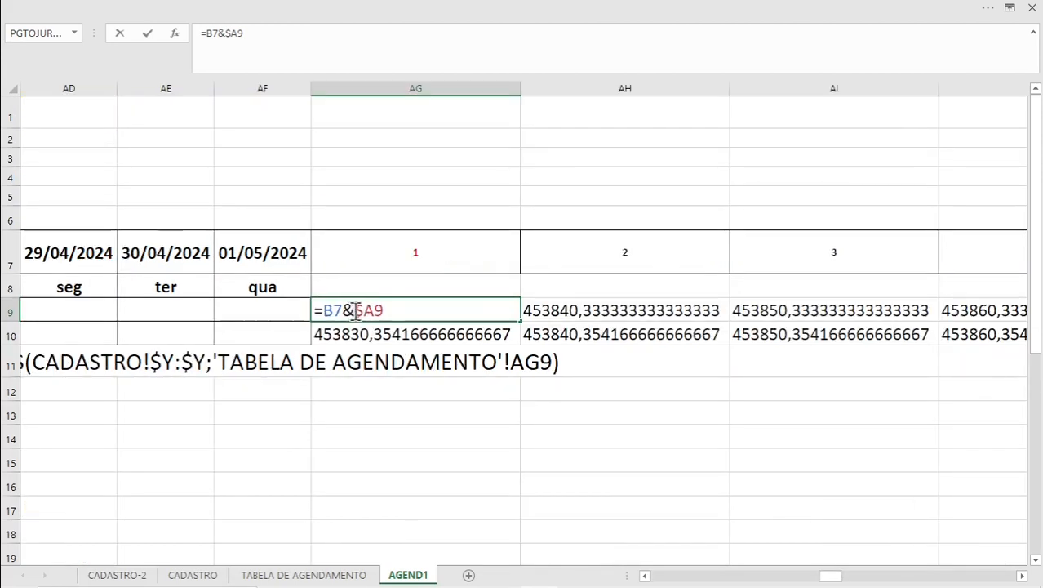
click(357, 311)
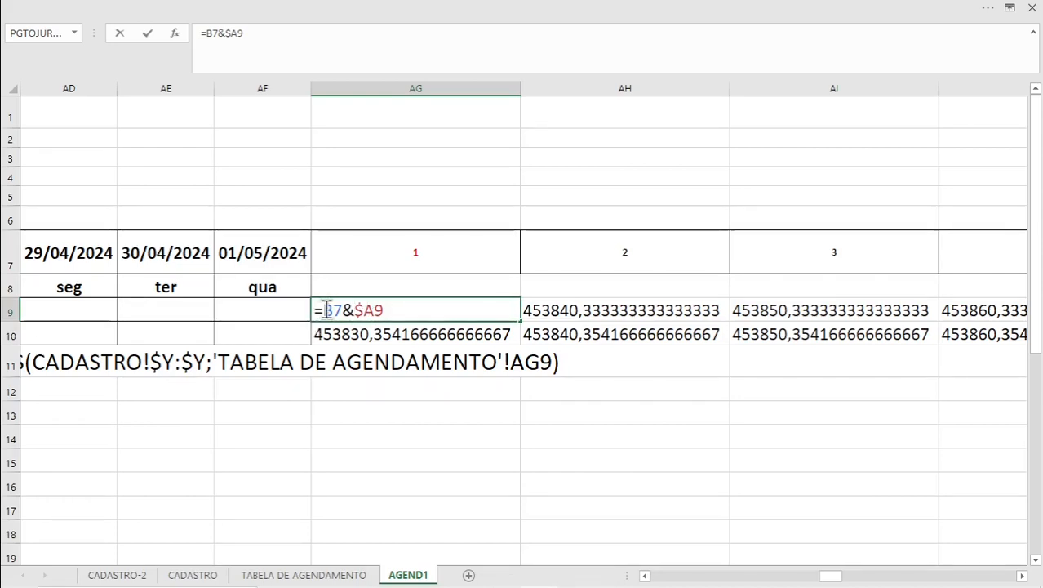
key(Return)
double_click(751, 334)
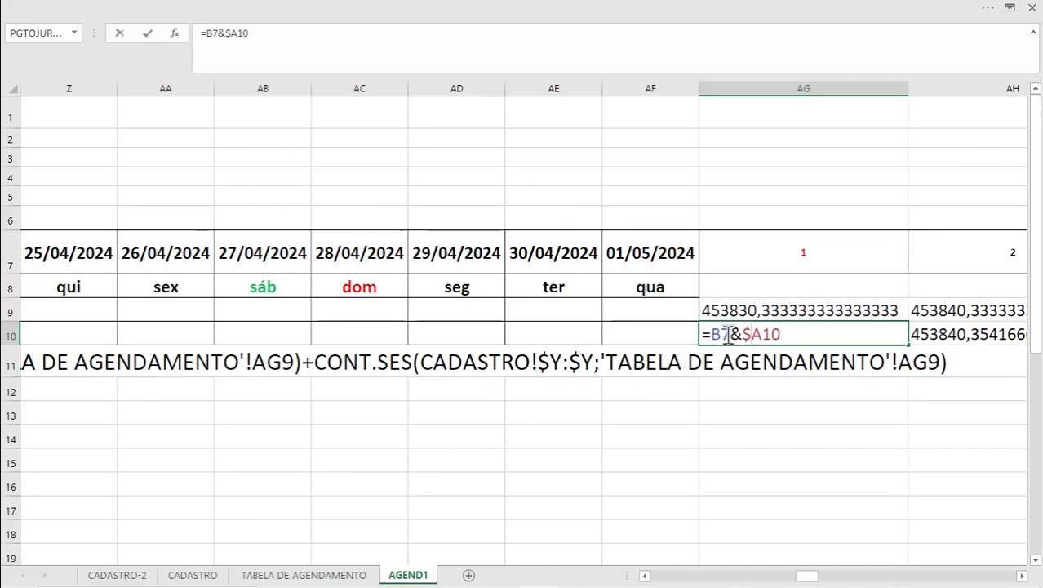
drag(807, 576, 660, 577)
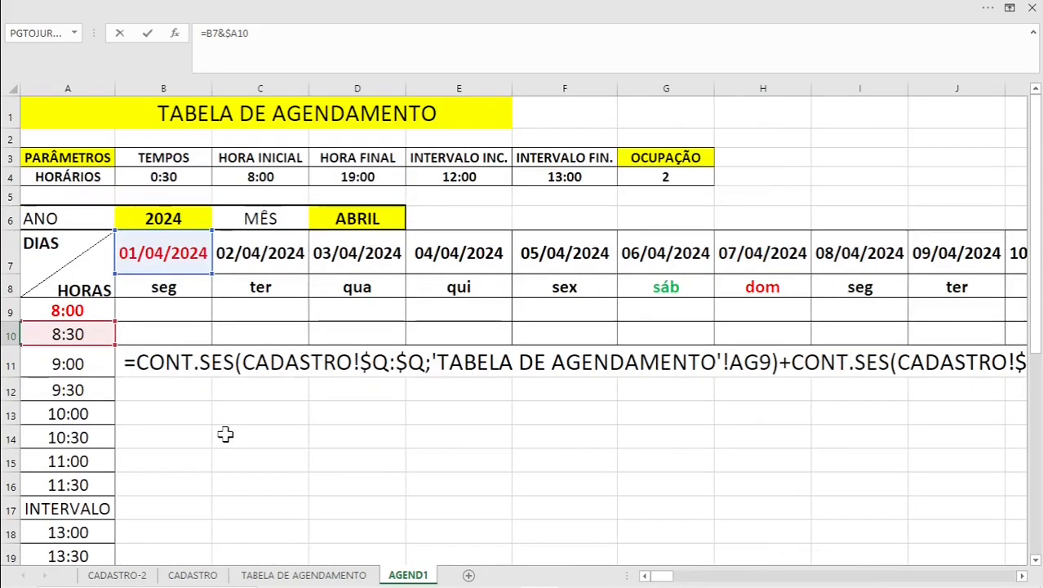
Remove the formula text over row 11 and fill B9's CONT.SES formula down the hours and across the dates to column AF
click(310, 365)
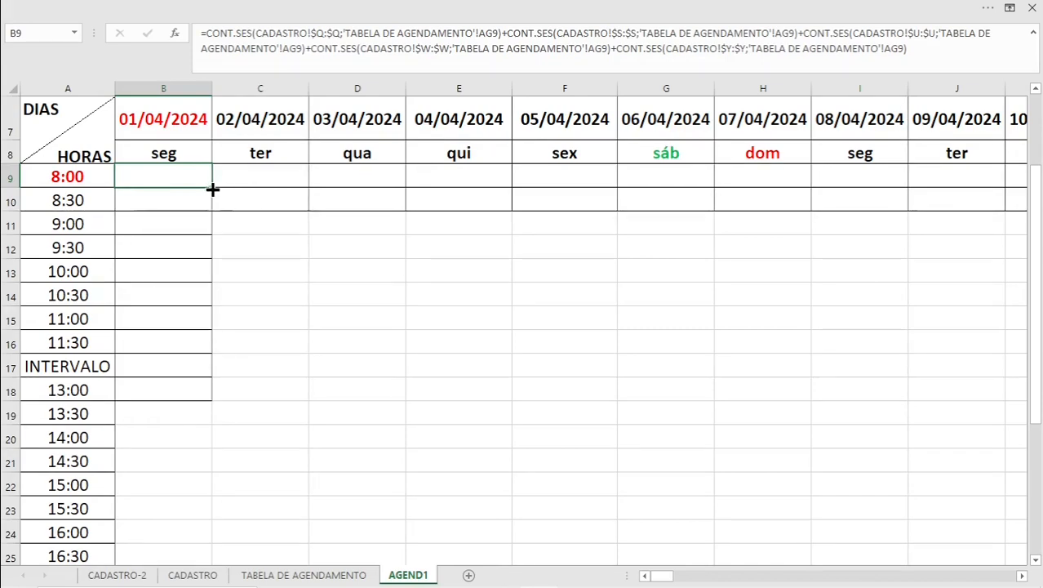
drag(212, 190, 220, 541)
click(162, 244)
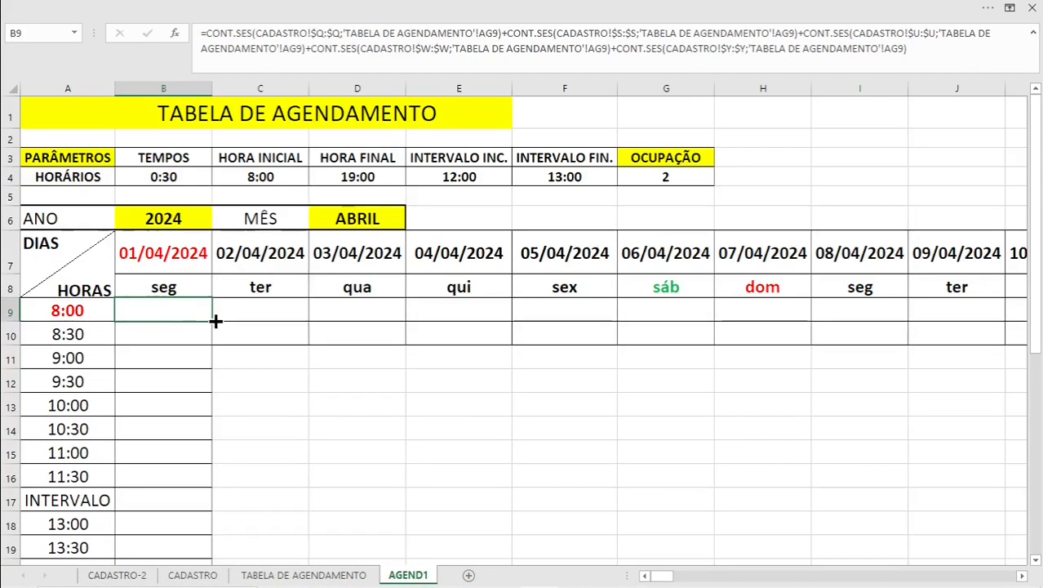
drag(213, 321, 581, 527)
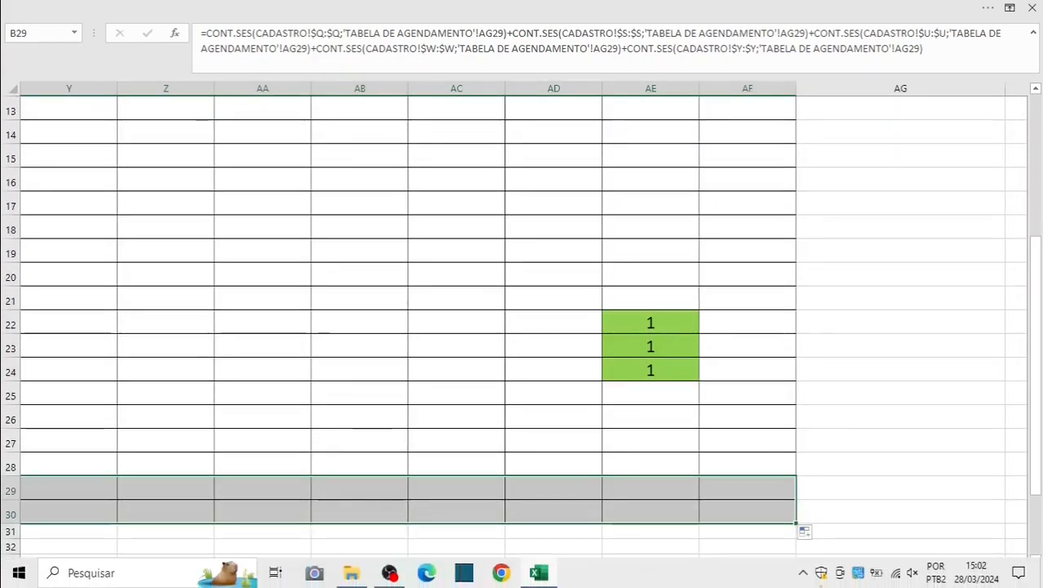
Return to the =B7&$A9 formula in AG9 and check its references to the first date and hour
drag(806, 577, 653, 577)
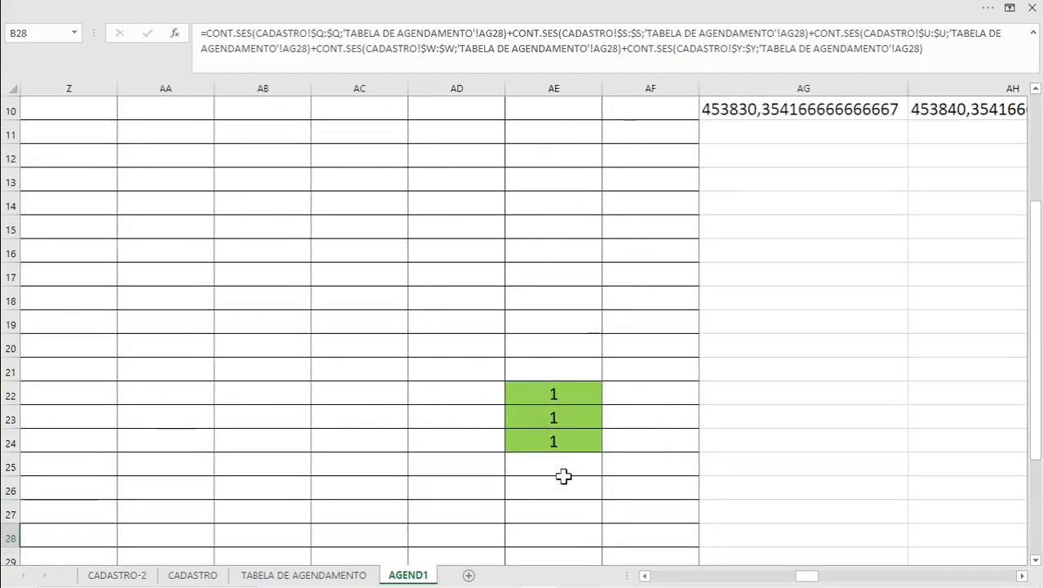
click(830, 110)
scroll(829, 110, up, 2)
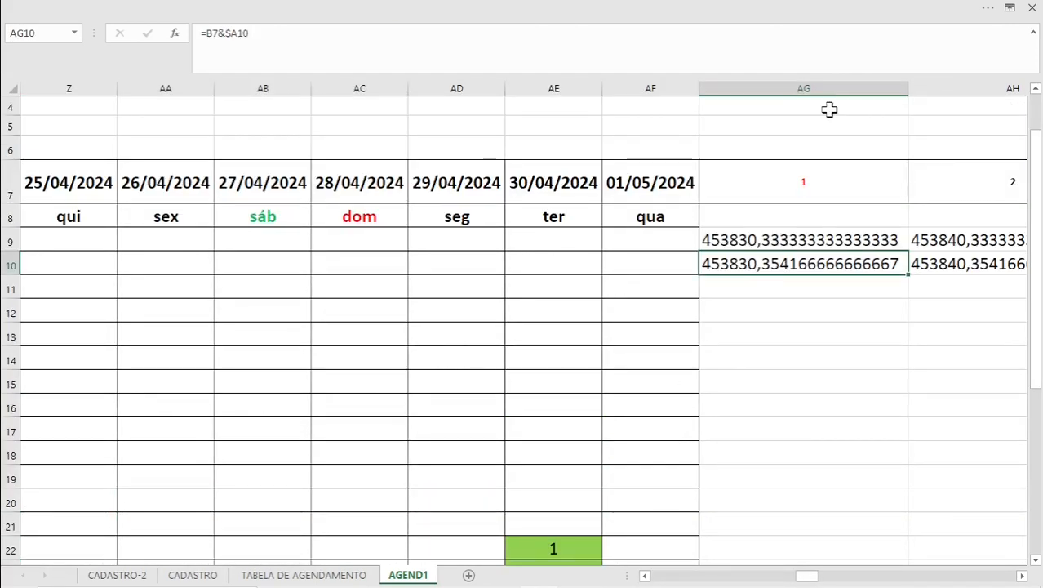
double_click(793, 237)
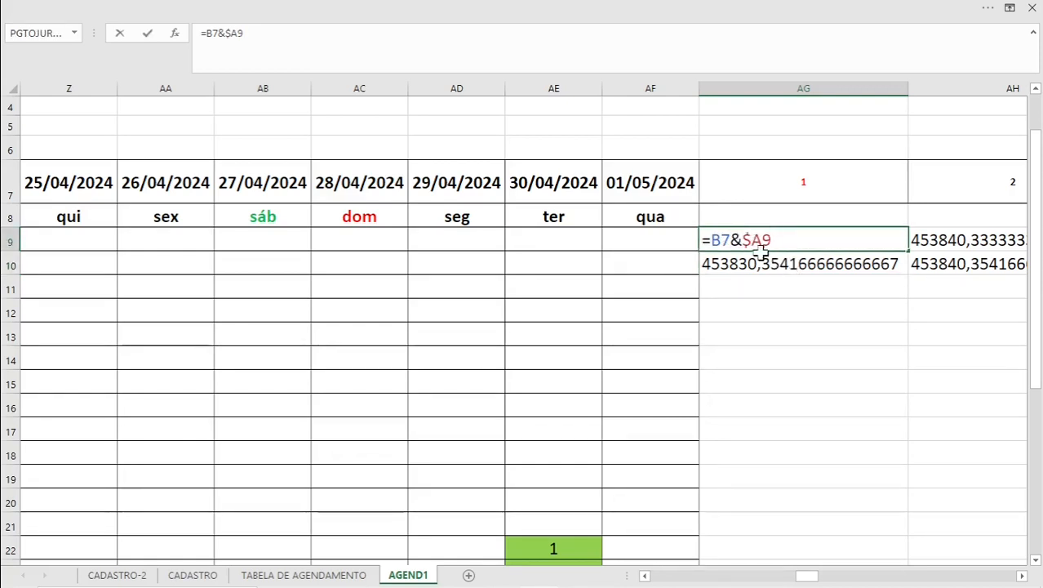
drag(806, 577, 662, 577)
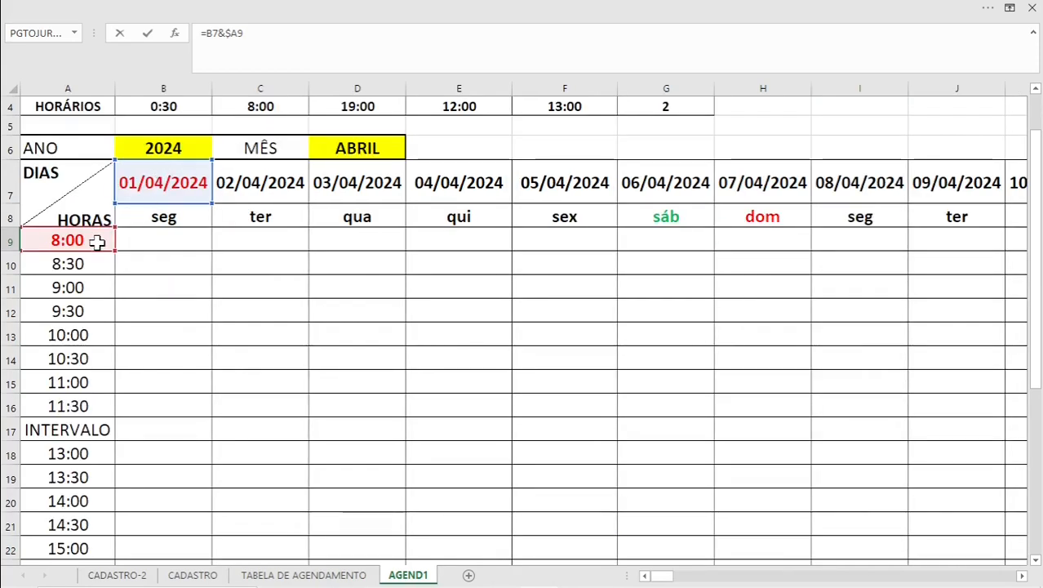
key(Escape)
Try filling AG9 down to AG11, and make its date reference absolute with the formula =$B$7&$A9
drag(713, 245, 710, 294)
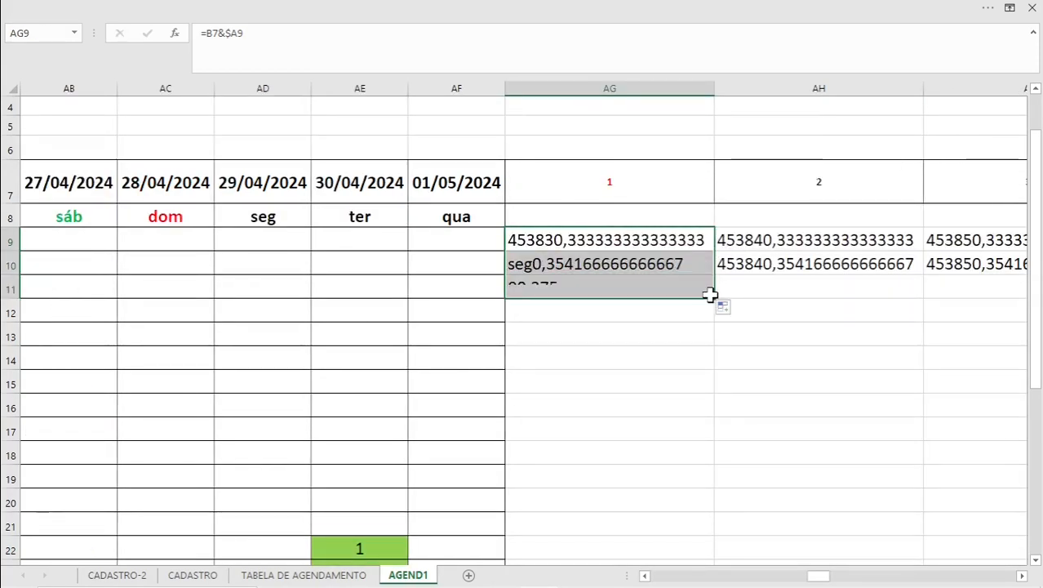
double_click(585, 243)
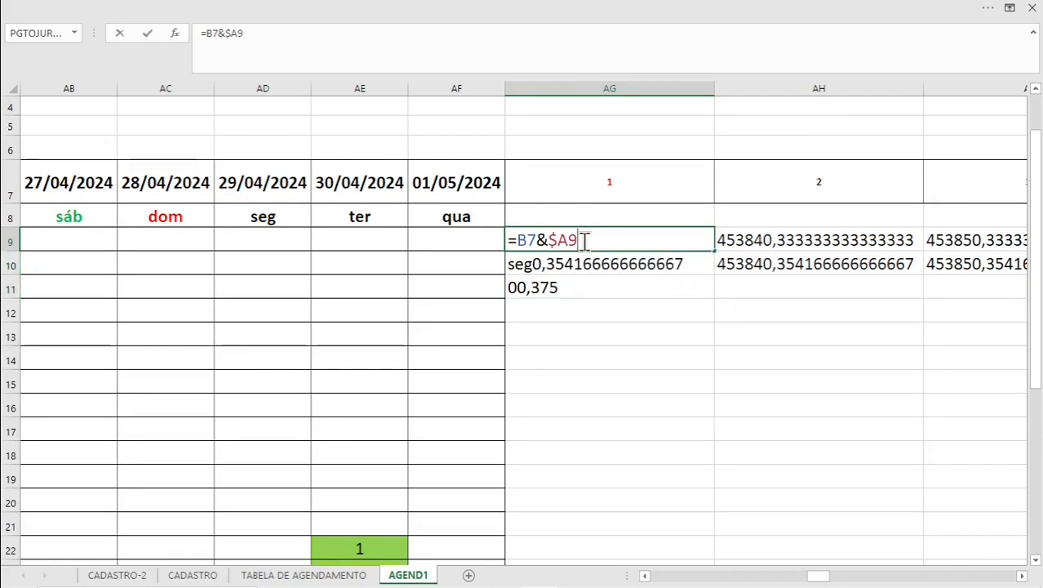
click(521, 240)
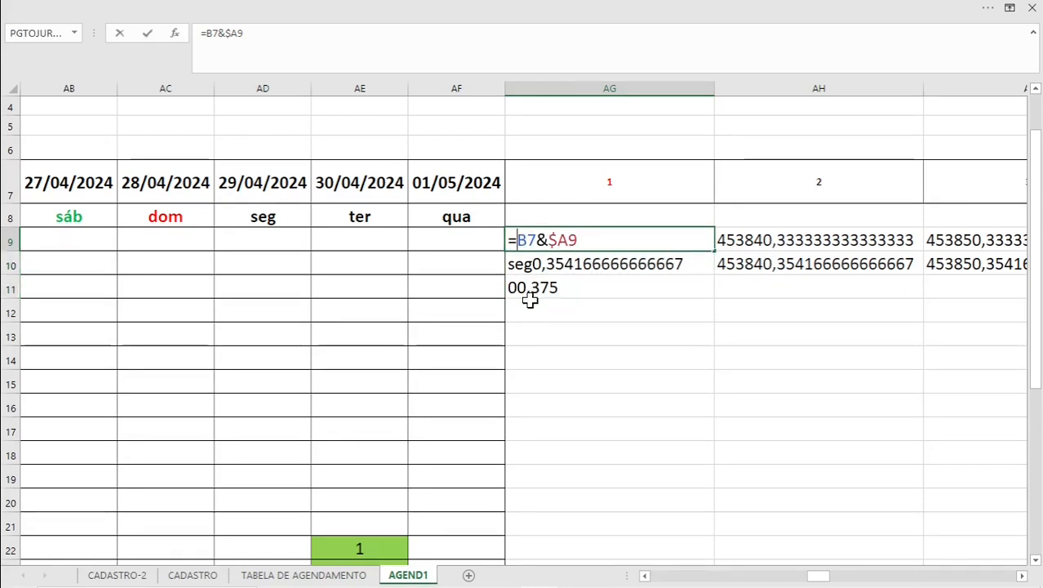
text($)
key(Right)
text($)
key(Return)
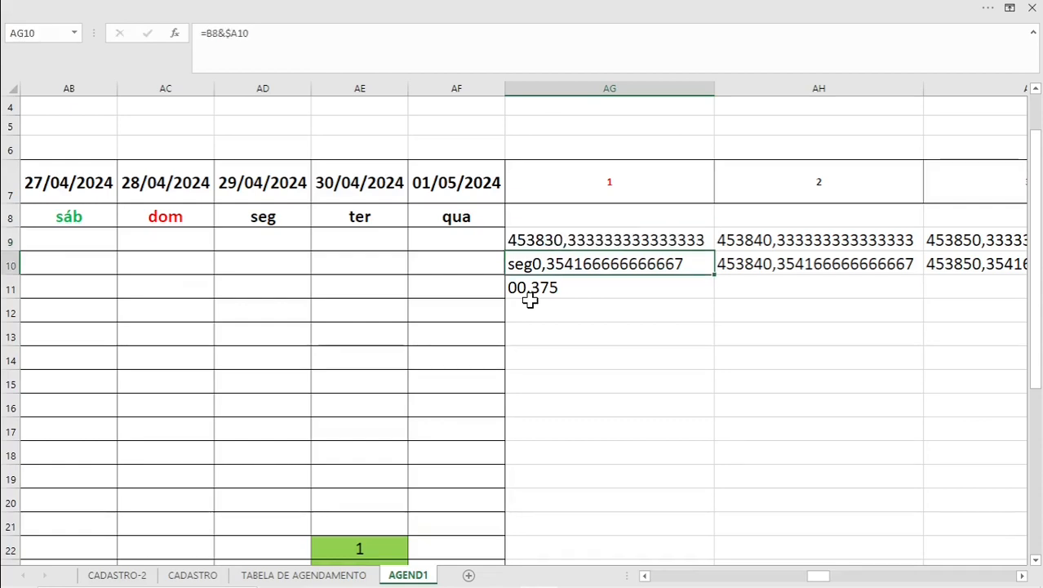
Fill the =$B$7&$A9 formula from AG9 down column AG for the table's time slots
click(685, 239)
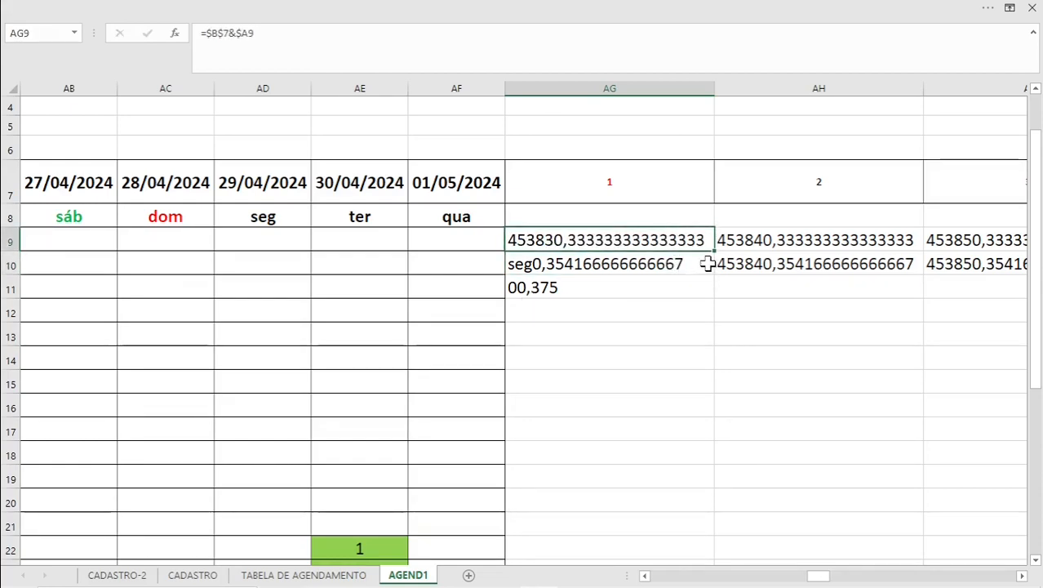
drag(707, 252, 698, 578)
scroll(618, 251, up, 3)
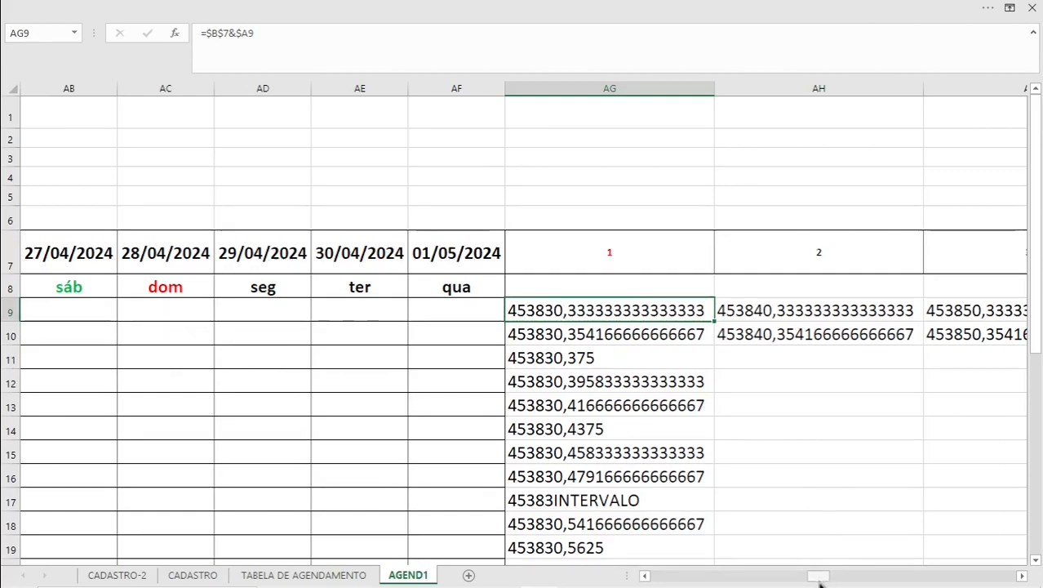
Copy AG9's formula across to AH9 and inspect the cell references in the copy
mouse_move(820, 580)
mouse_down()
mouse_move(665, 578)
mouse_move(808, 578)
mouse_up()
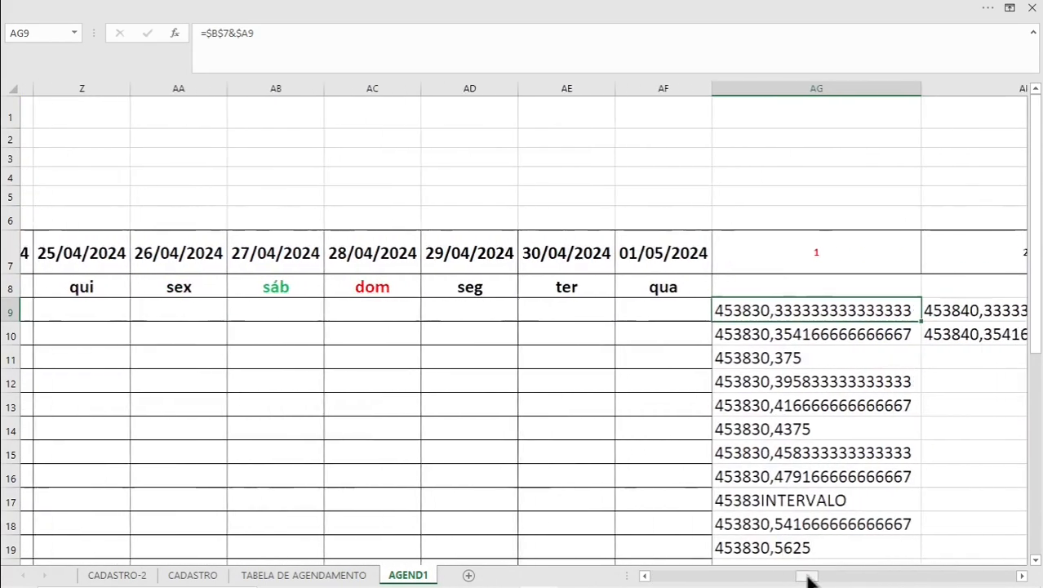
drag(907, 321, 1018, 325)
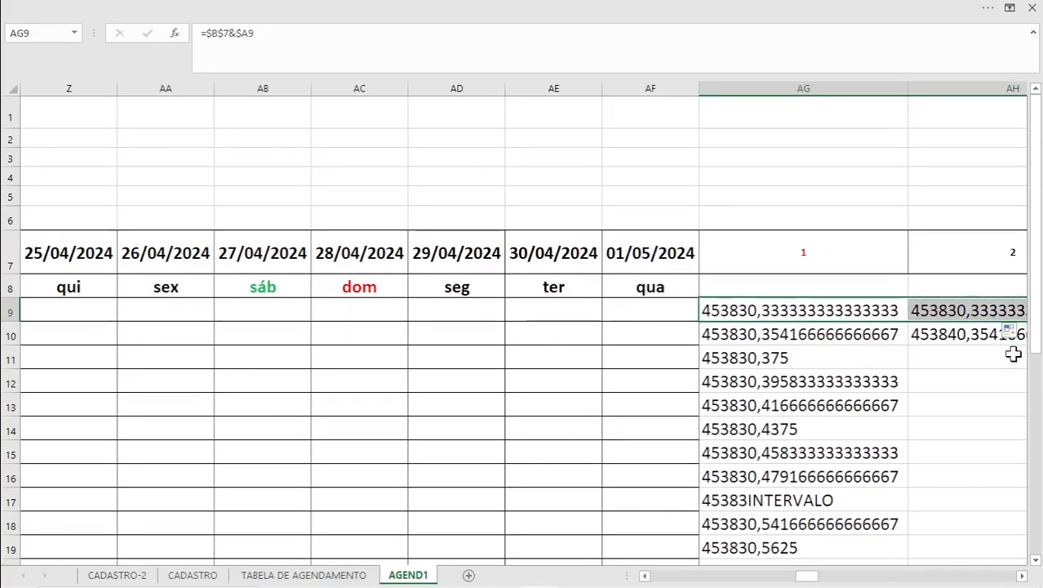
double_click(1000, 312)
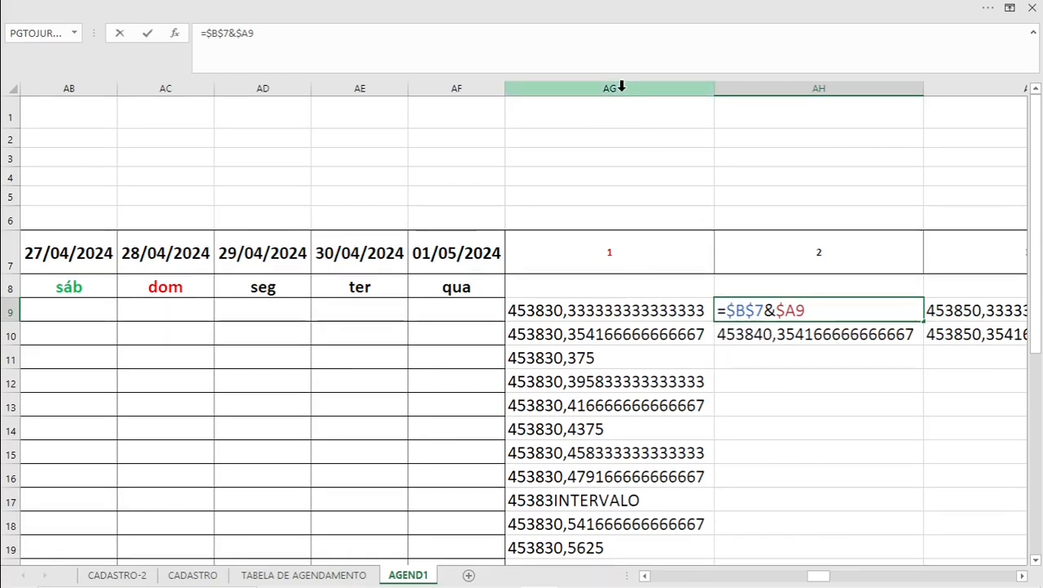
click(688, 87)
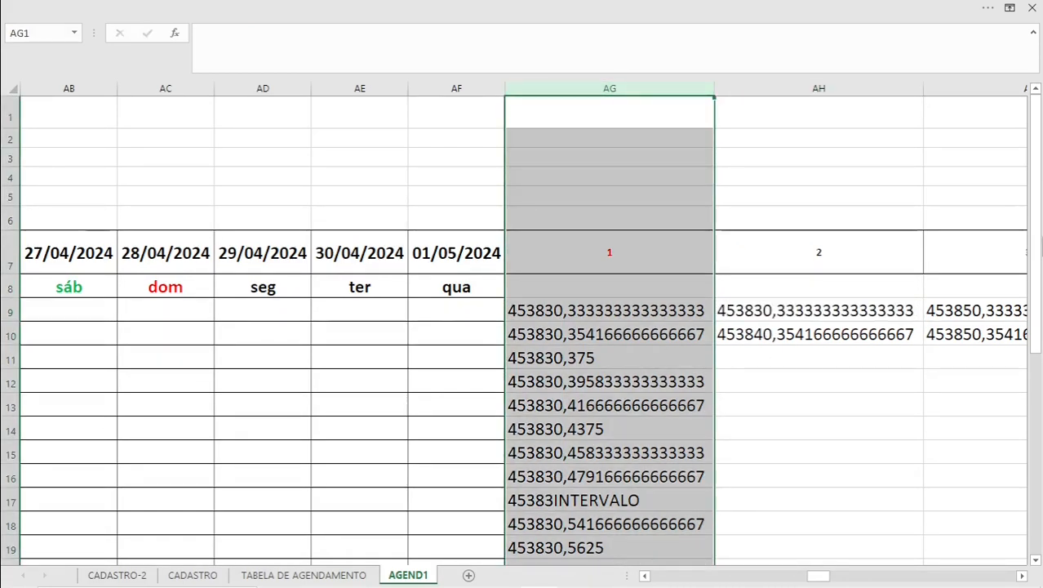
key(ctrl+l)
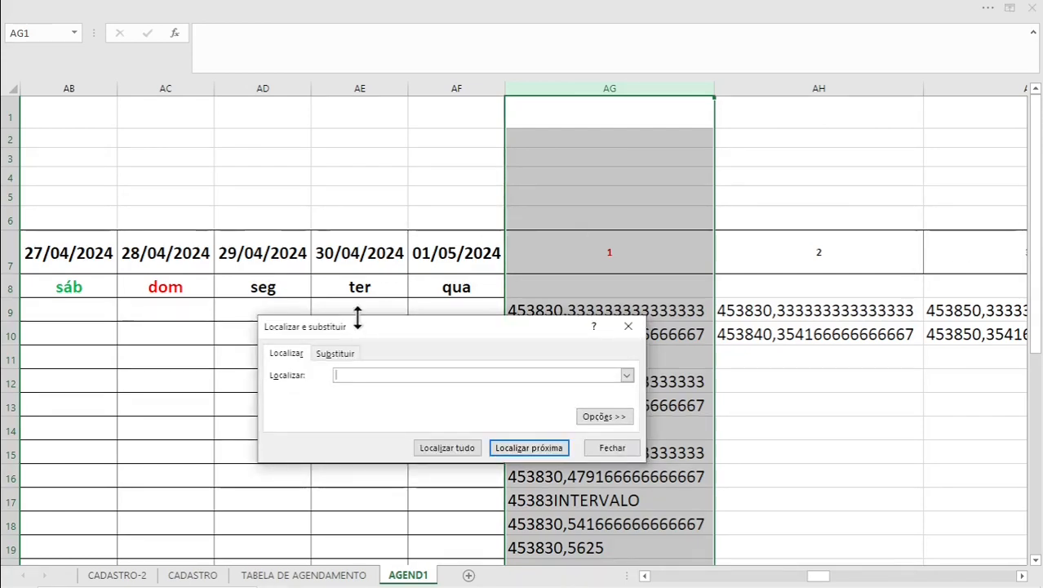
click(336, 352)
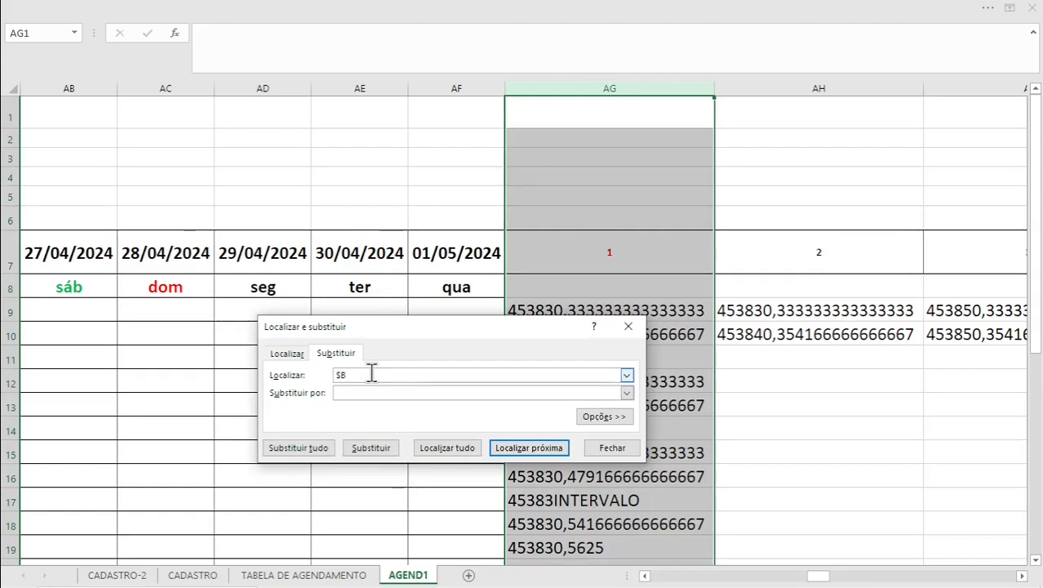
click(372, 389)
text(B)
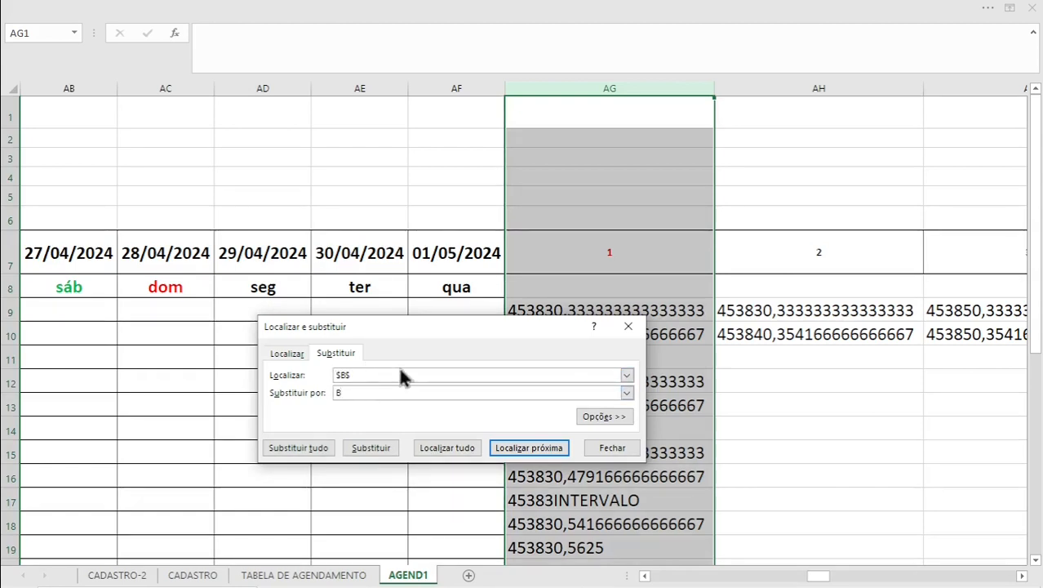
click(628, 327)
click(629, 328)
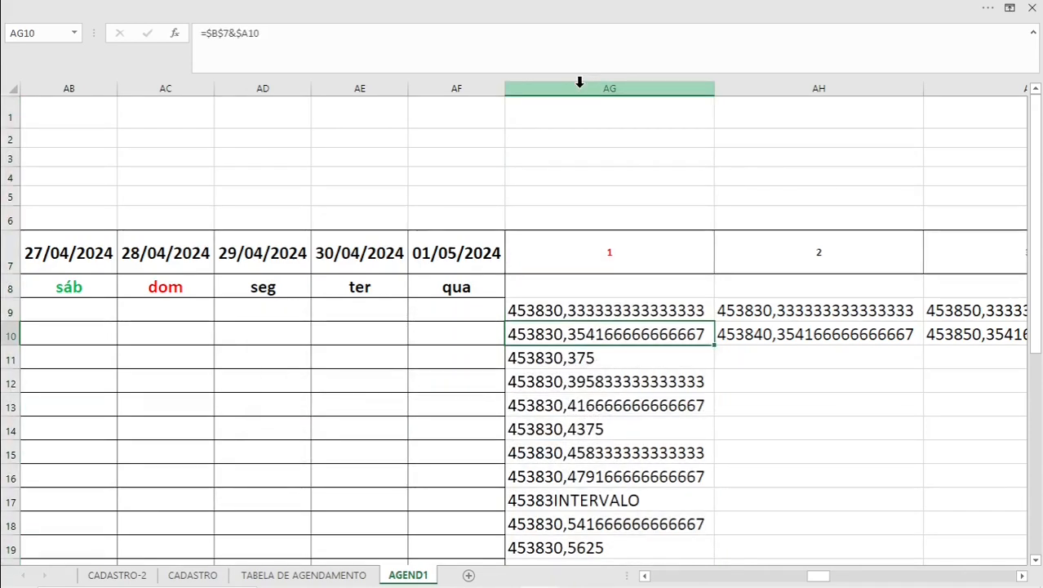
Replace every $B$ with b in column AG so its formulas use a relative date reference
click(580, 81)
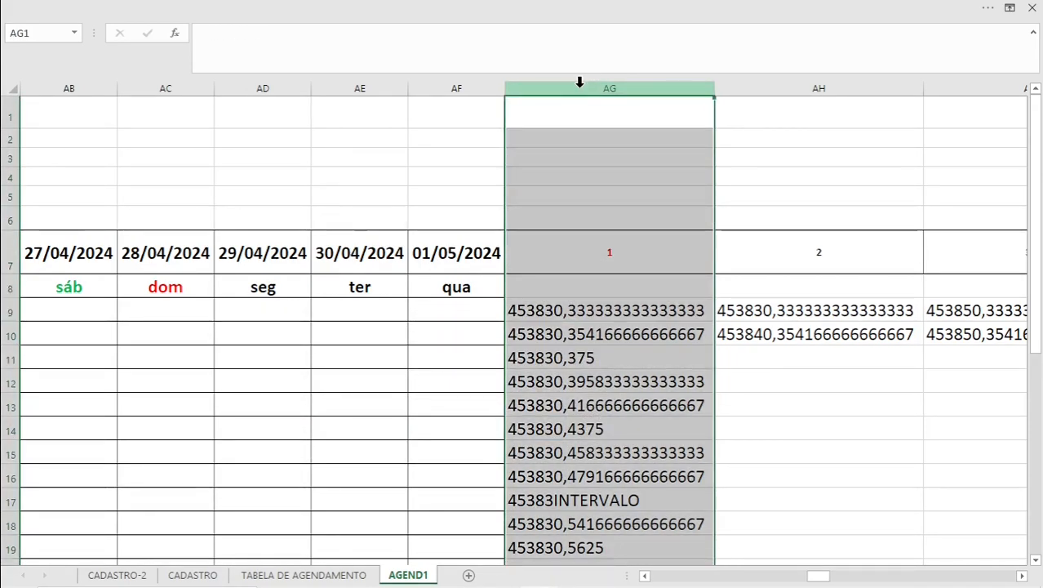
key(ctrl+l)
click(333, 371)
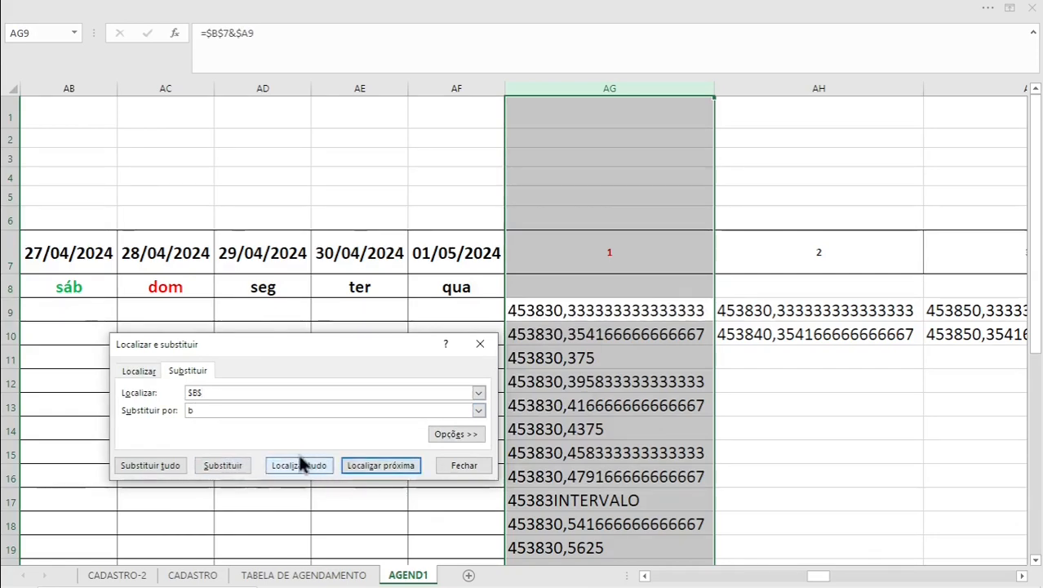
click(129, 465)
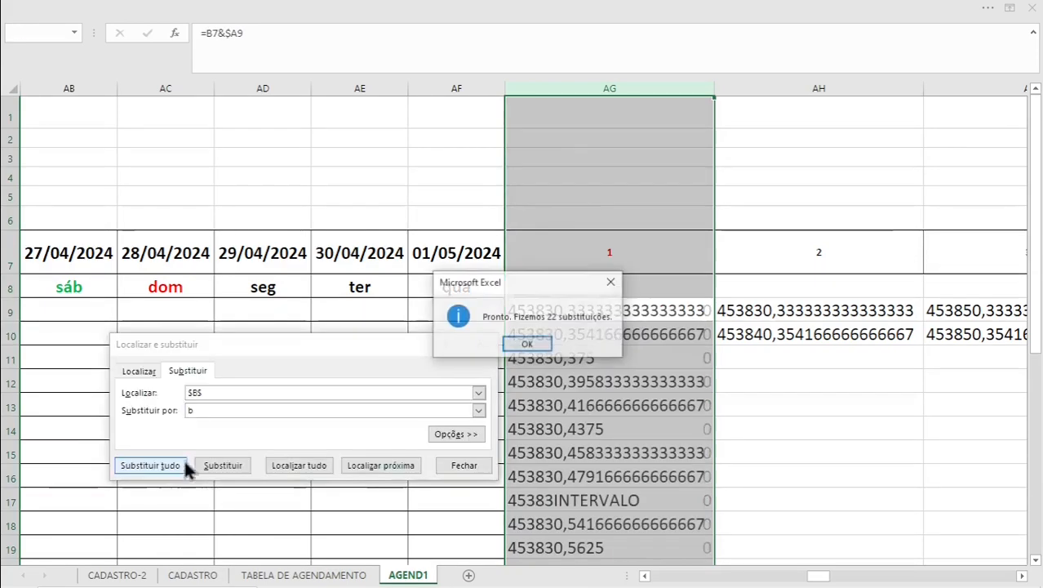
click(526, 345)
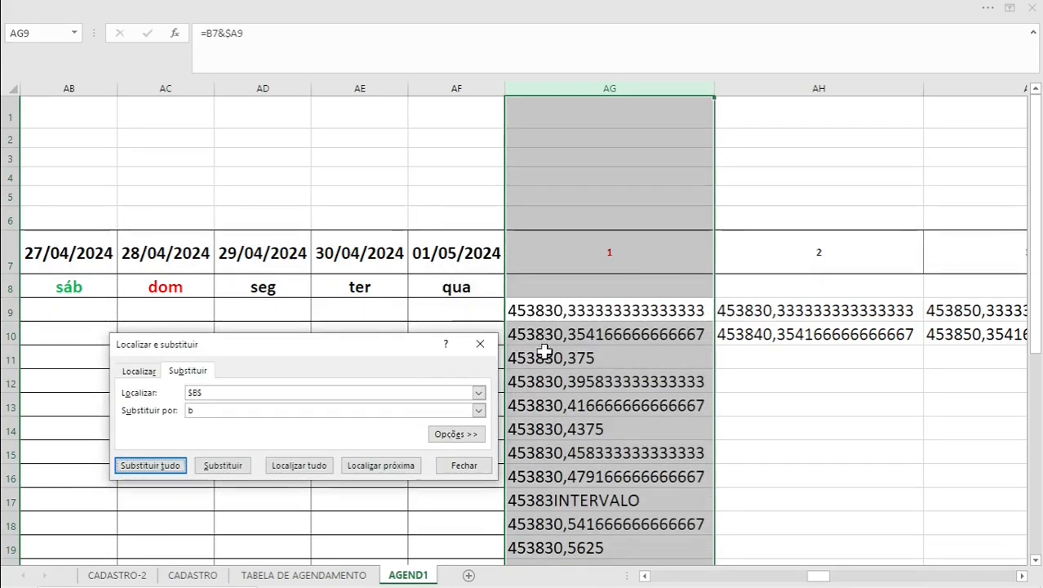
Copy AG9's =B7&$A9 formula across to AH9, check the references in the copy, and close the replace dialog
double_click(541, 312)
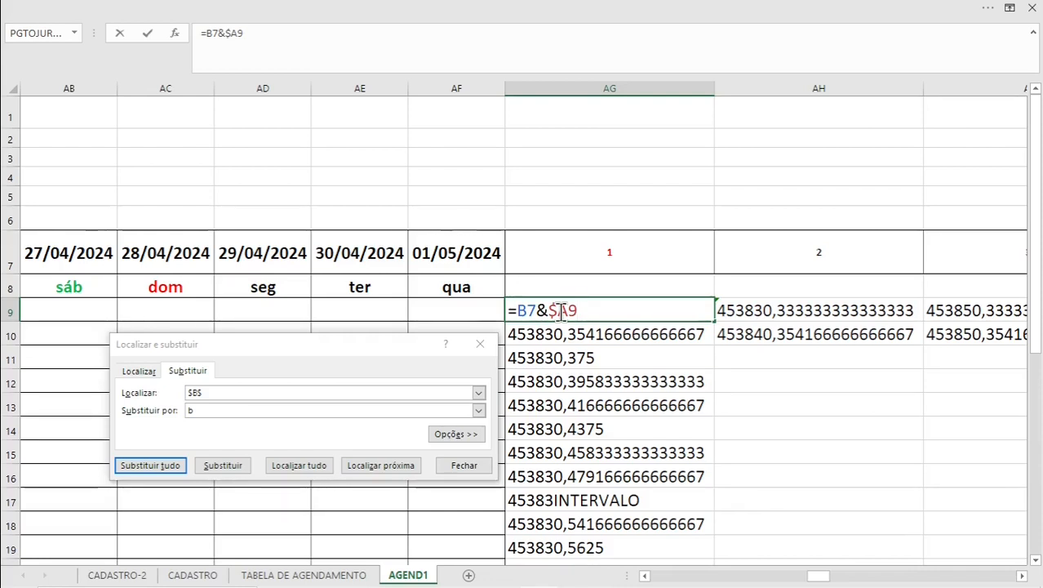
key(Escape)
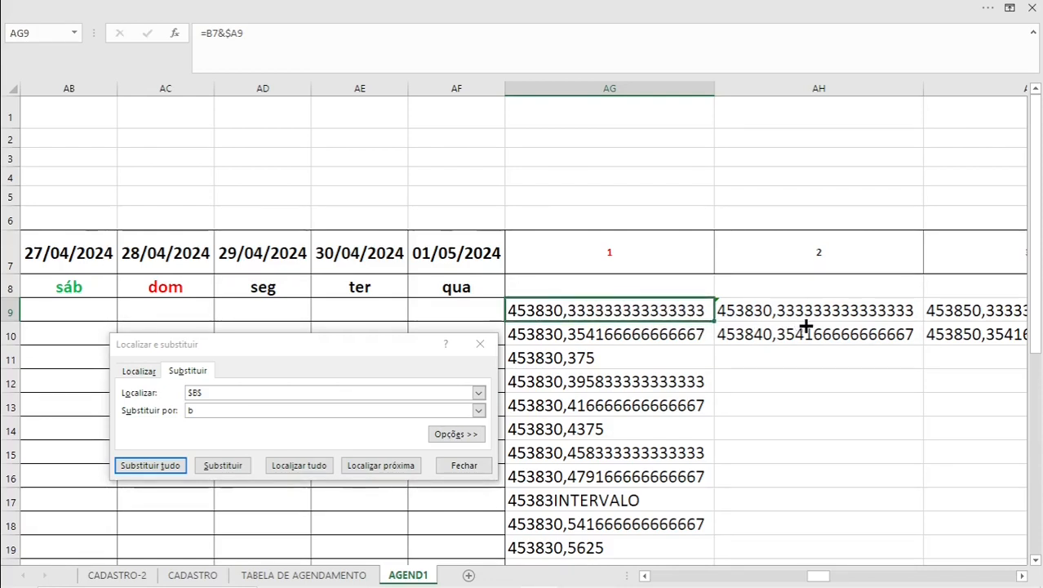
drag(716, 325, 922, 329)
double_click(771, 311)
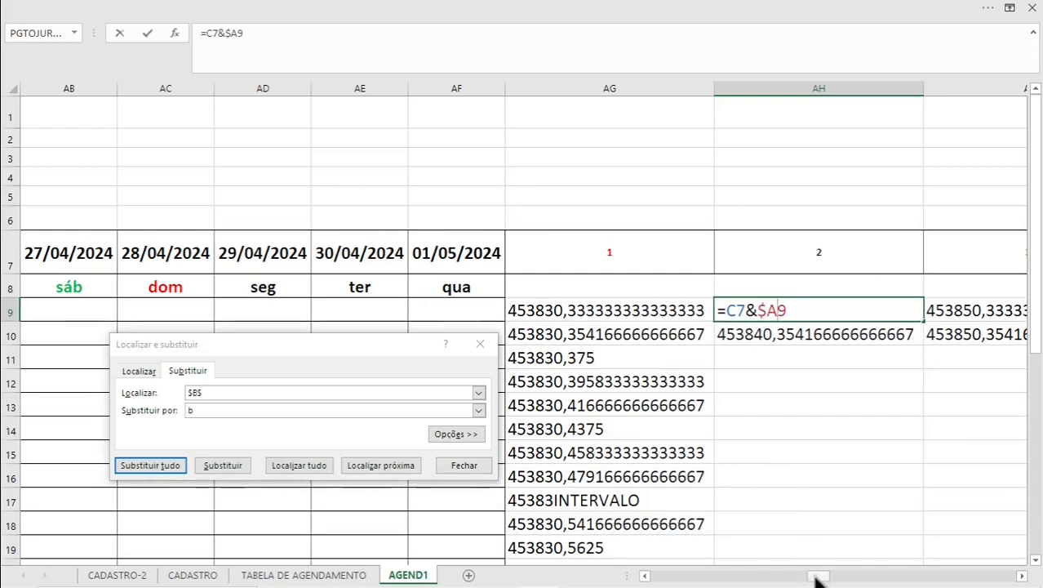
drag(817, 580, 662, 576)
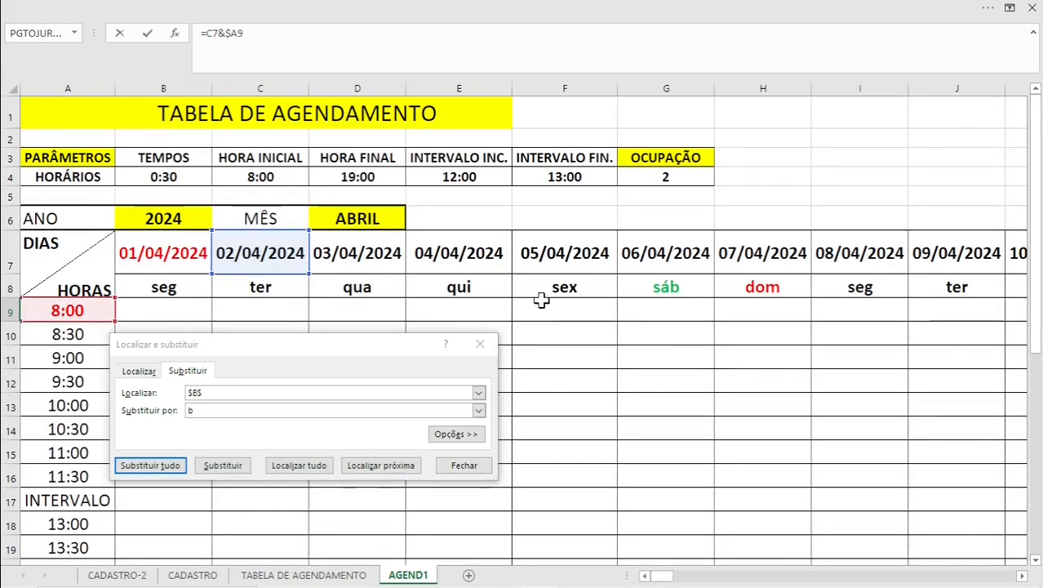
key(Return)
click(459, 465)
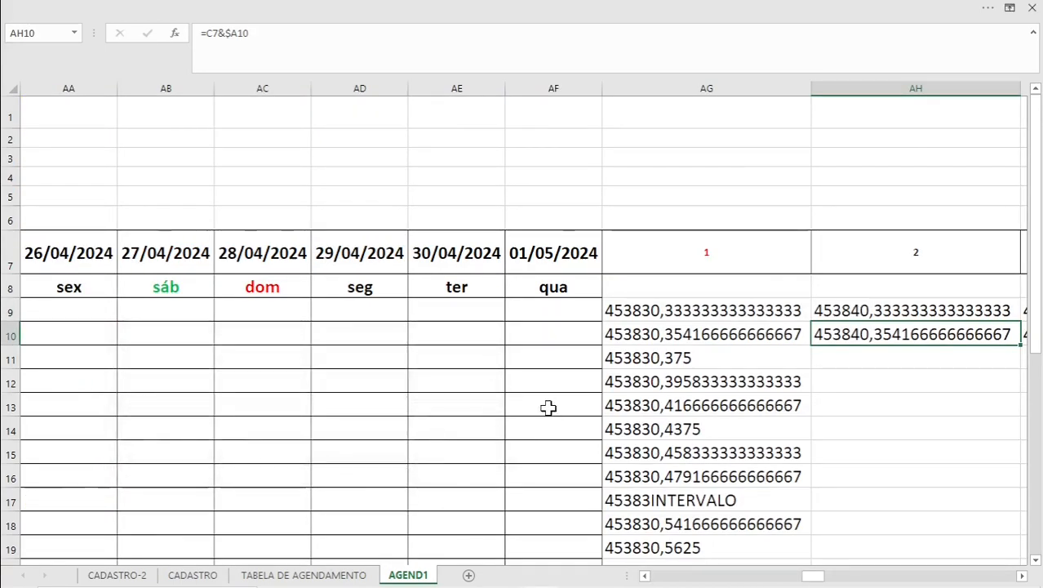
Fill column AG's date-time key formulas across to column BK for all 31 day columns
click(743, 314)
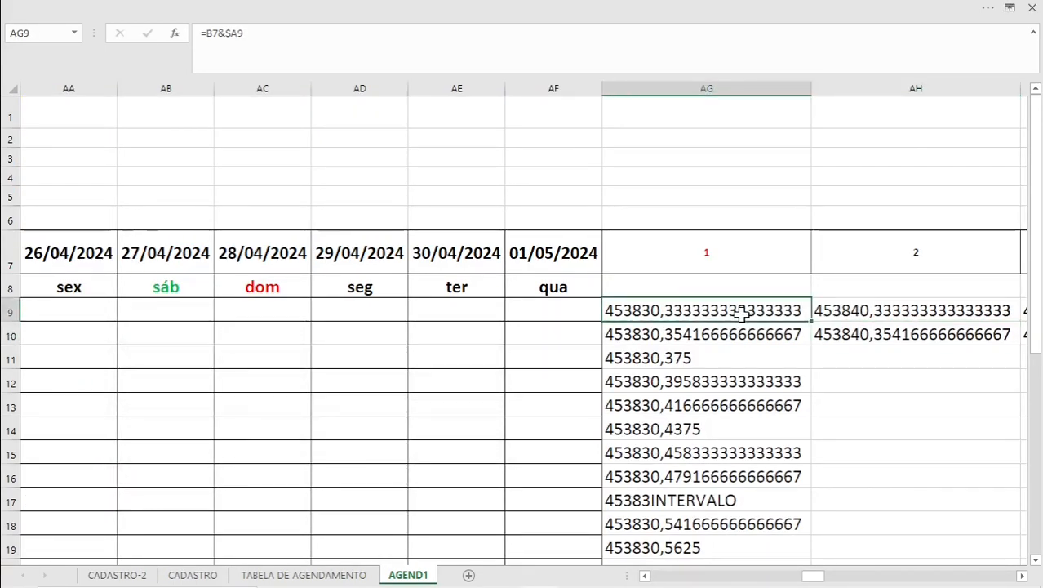
drag(742, 315, 790, 378)
scroll(790, 378, up, 3)
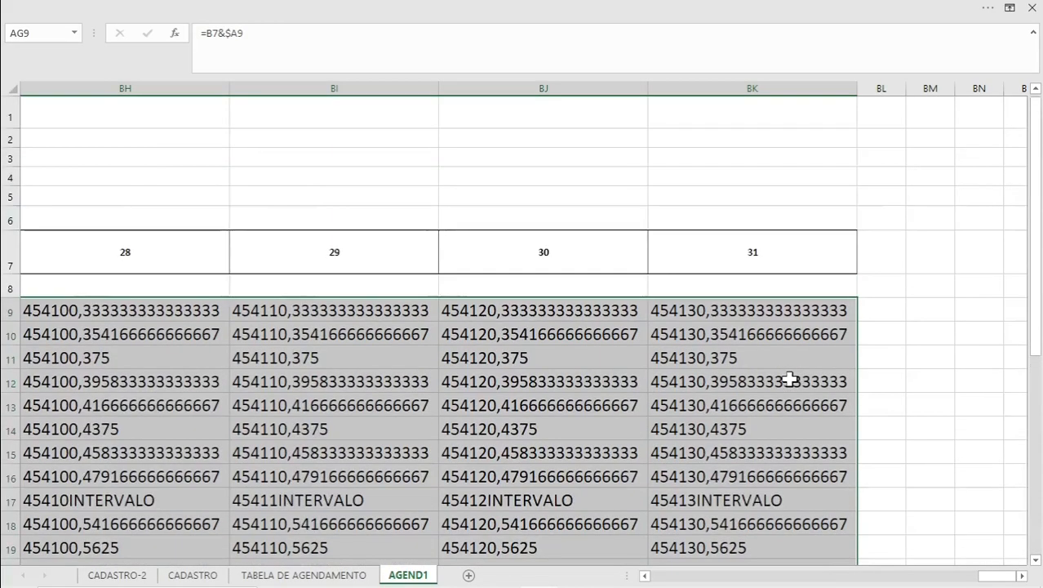
click(760, 88)
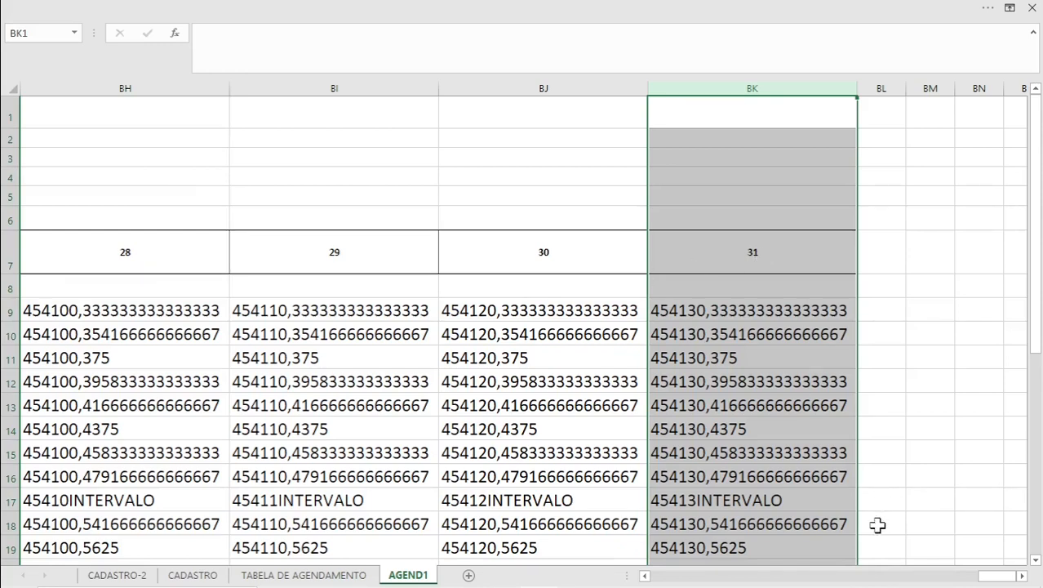
drag(1017, 575, 655, 577)
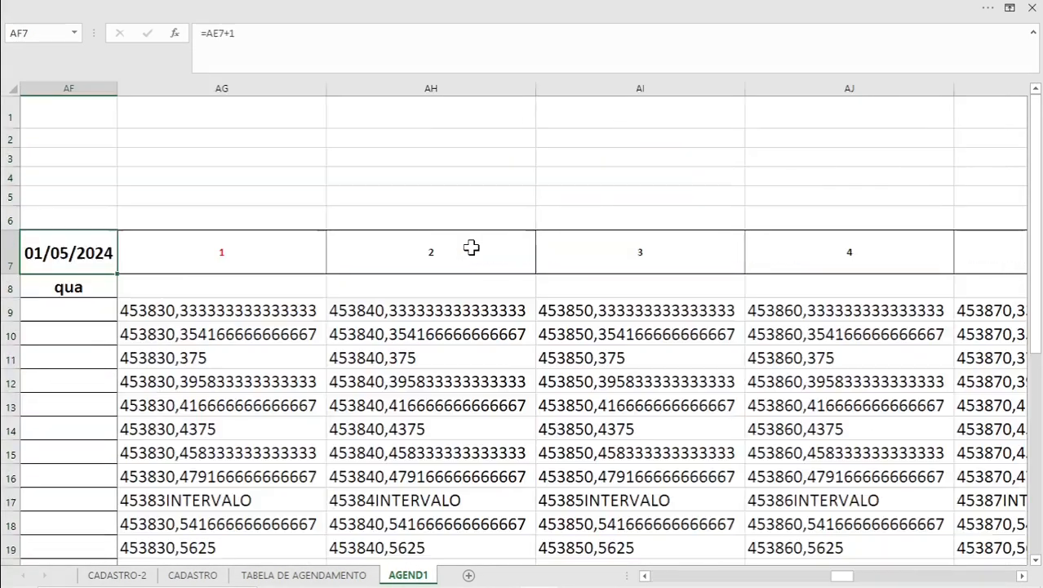
Review the day numbers in row 7 from AG to BK and the date-time keys filled beneath them
key(Right)
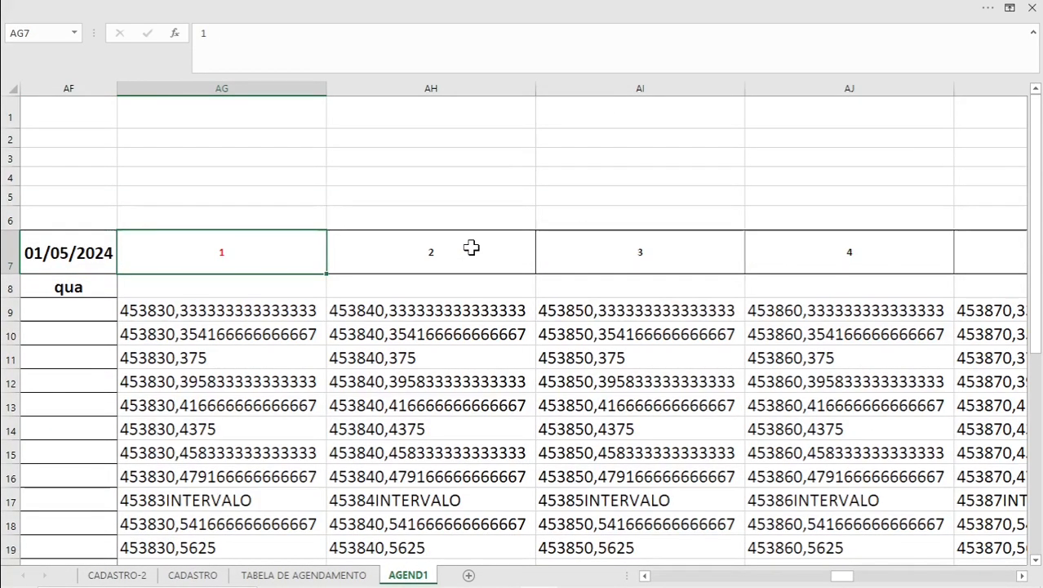
key(Right)
key(Left)
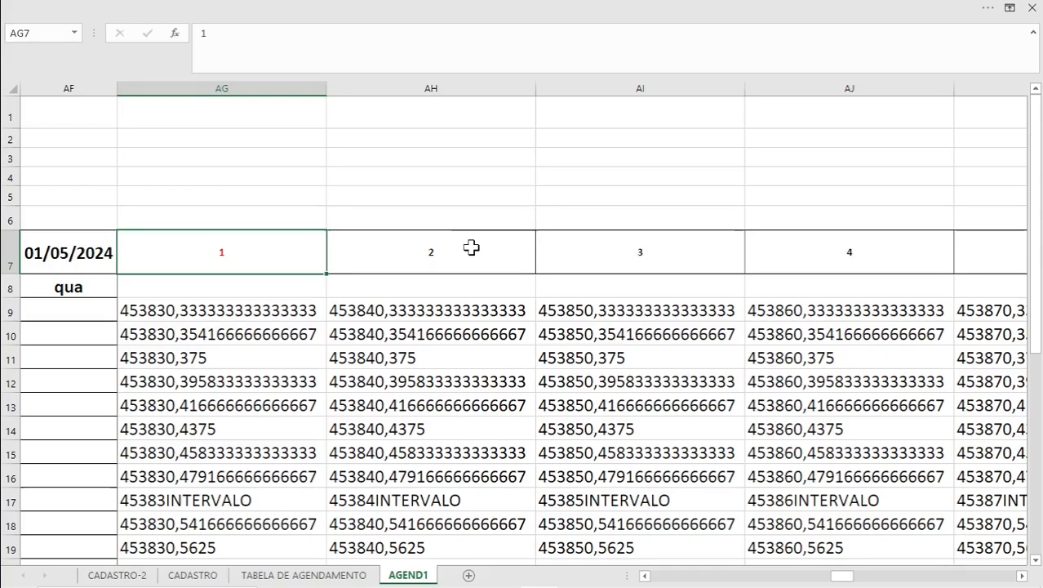
key(Right)
key(Right)
key(Right)
key(Right)
key(Right)
key(Right)
key(Right)
key(Right)
key(Right)
key(Right)
key(Right)
key(Right)
key(Right)
key(Right)
key(Right)
key(Right)
key(Right)
key(Right)
key(Right)
key(Right)
scroll(745, 214, down, 1)
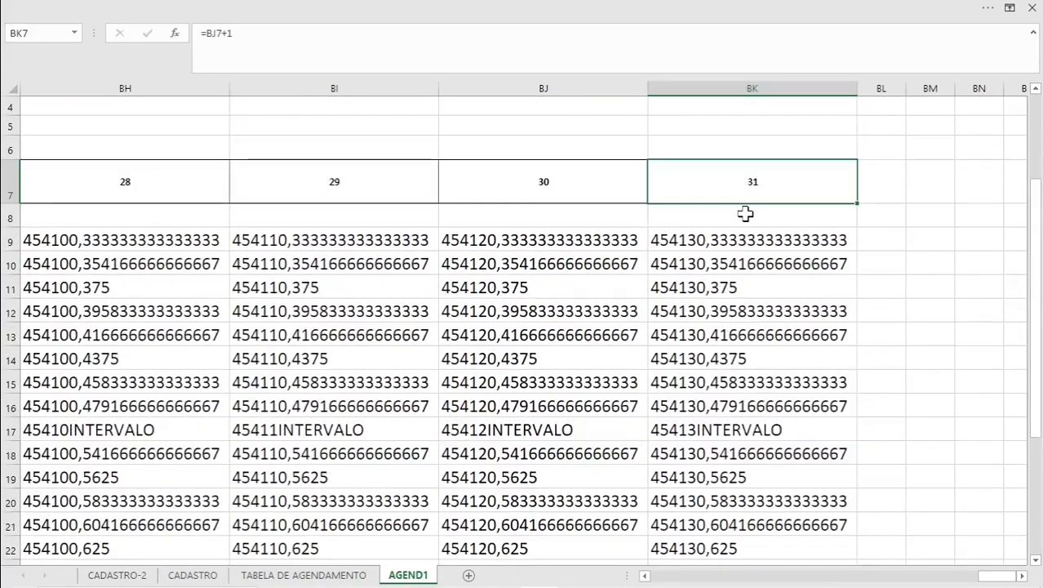
scroll(746, 214, down, 4)
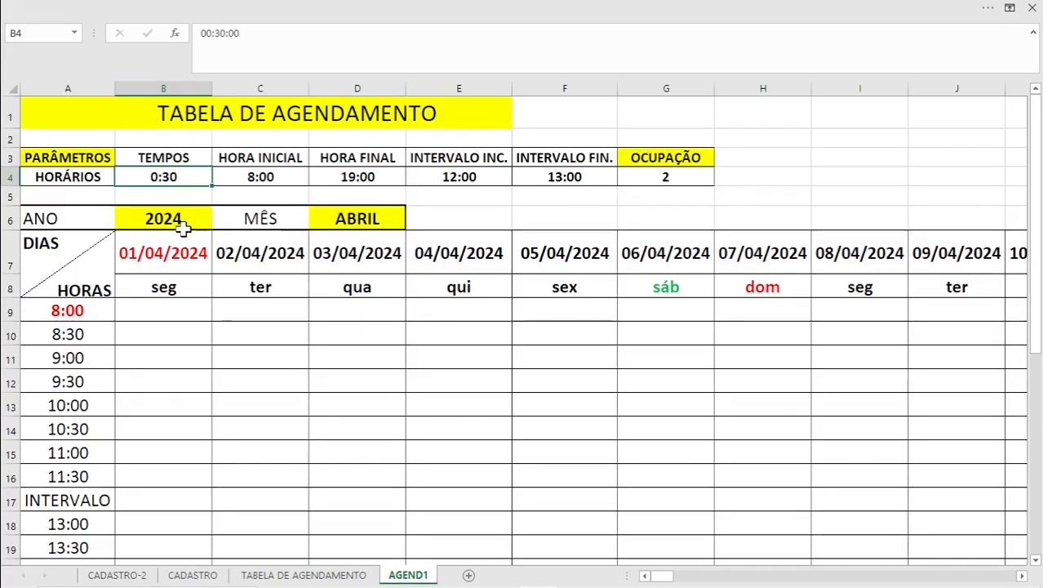
Set the TEMPOS interval in B4 to 0:20 and fill row 30 down through row 42 to extend the time slots
text(0:20)
key(Return)
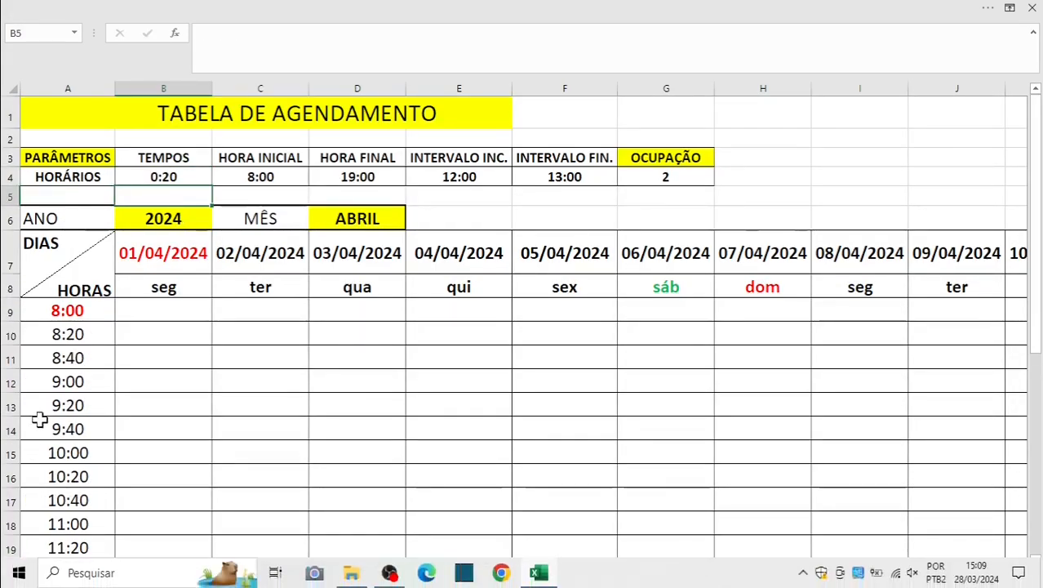
scroll(70, 368, down, 4)
scroll(70, 365, down, 3)
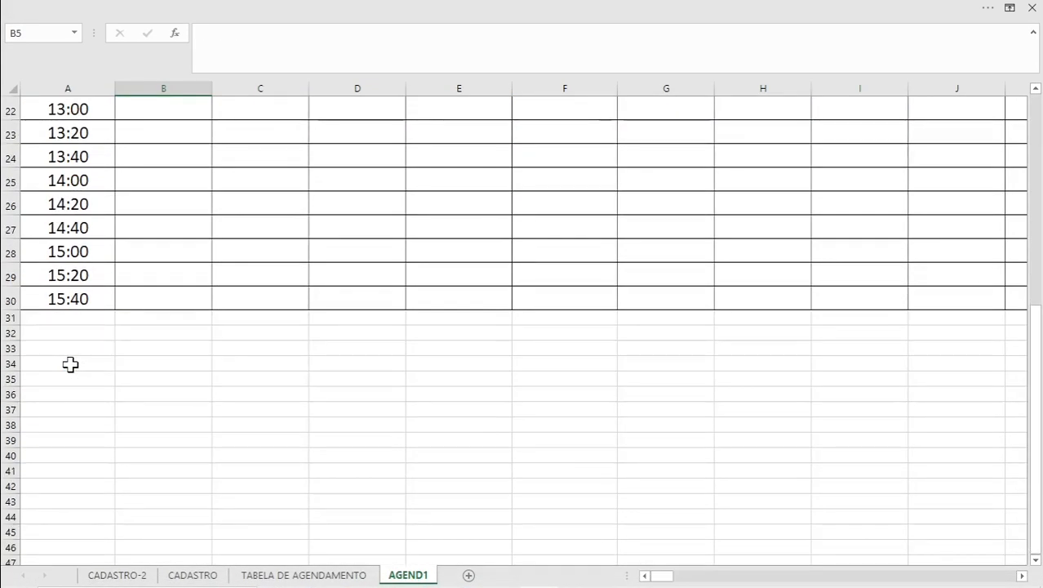
drag(6, 300, 41, 488)
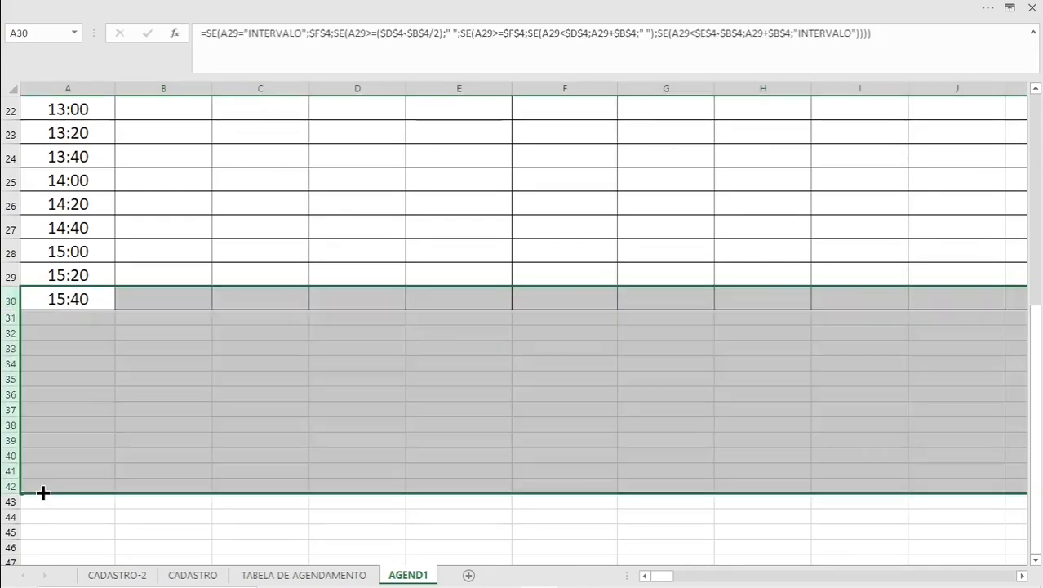
key(ctrl+d)
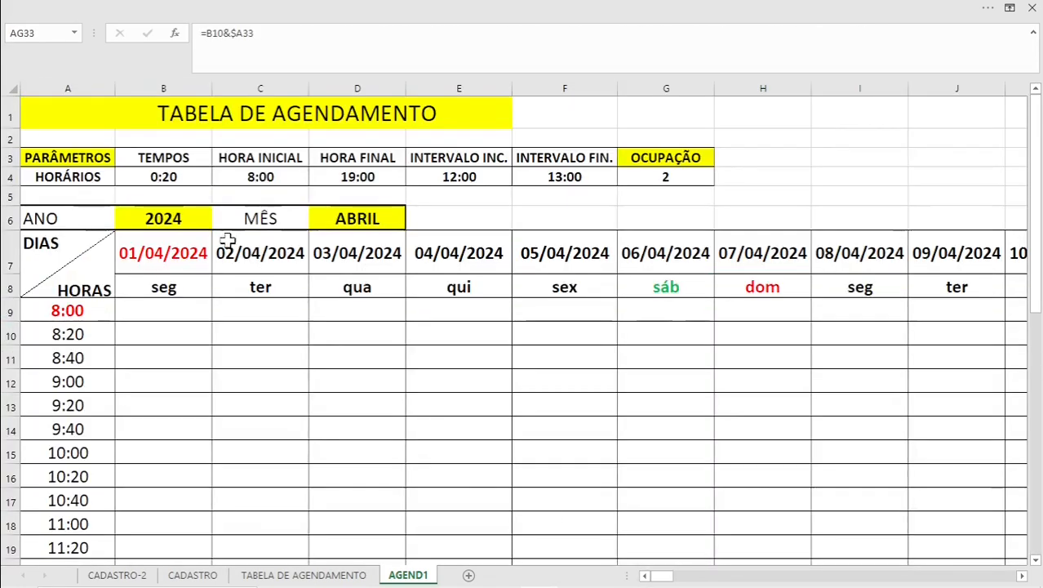
Set the TEMPOS interval in B4 to 1:00 and check the resulting time slots down the table
click(154, 173)
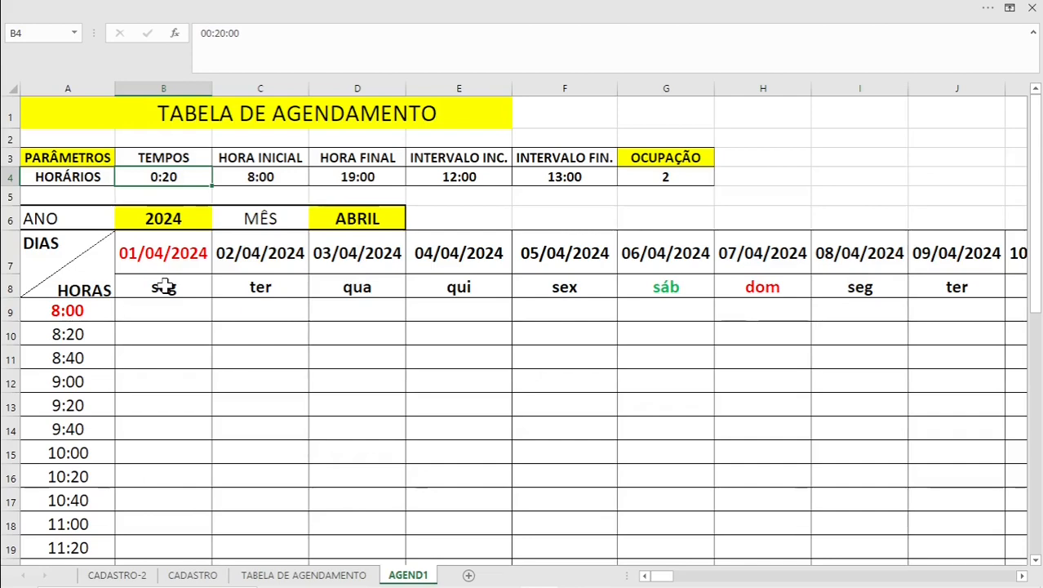
text(0)
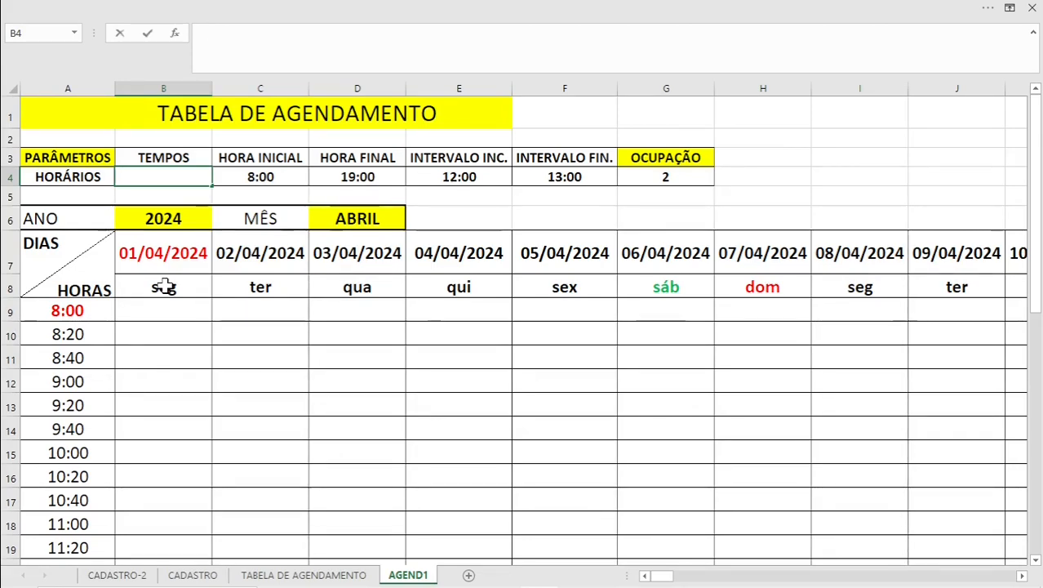
text(0)
key(Return)
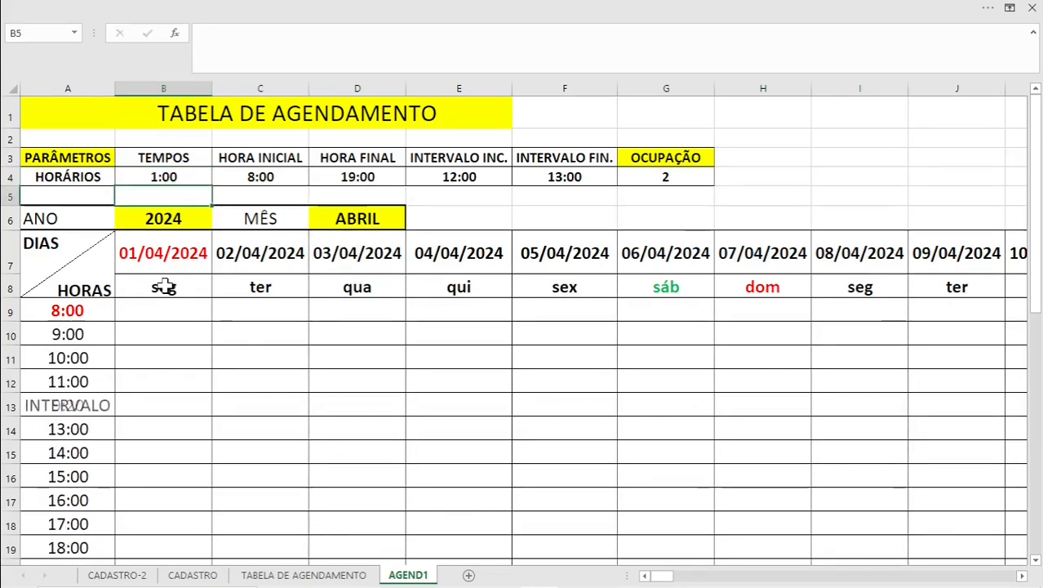
scroll(172, 286, down, 7)
scroll(183, 287, up, 2)
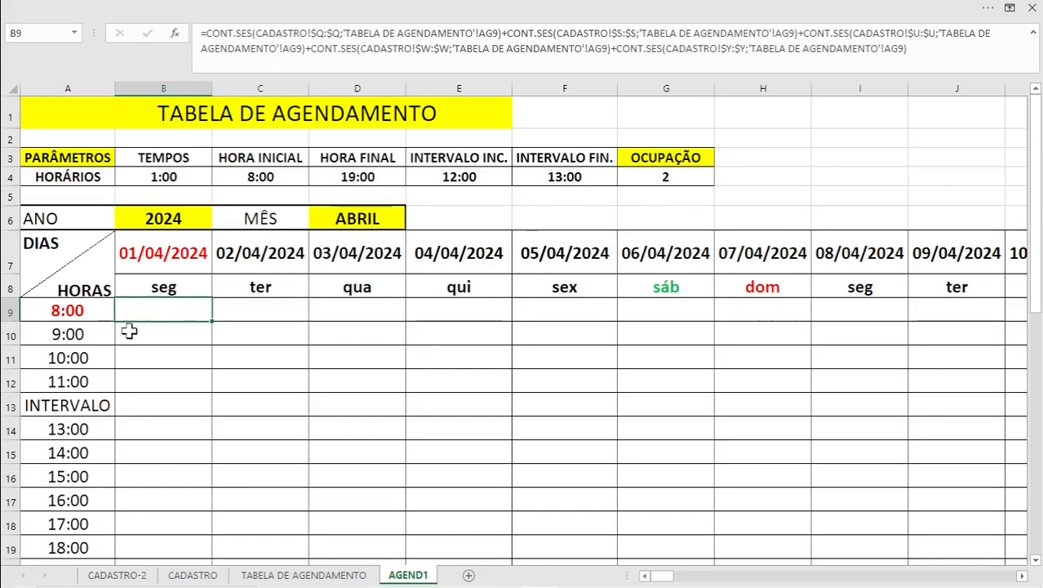
Freeze the panes at B9 to lock the header rows and hours column, and test the frozen area
click(507, 8)
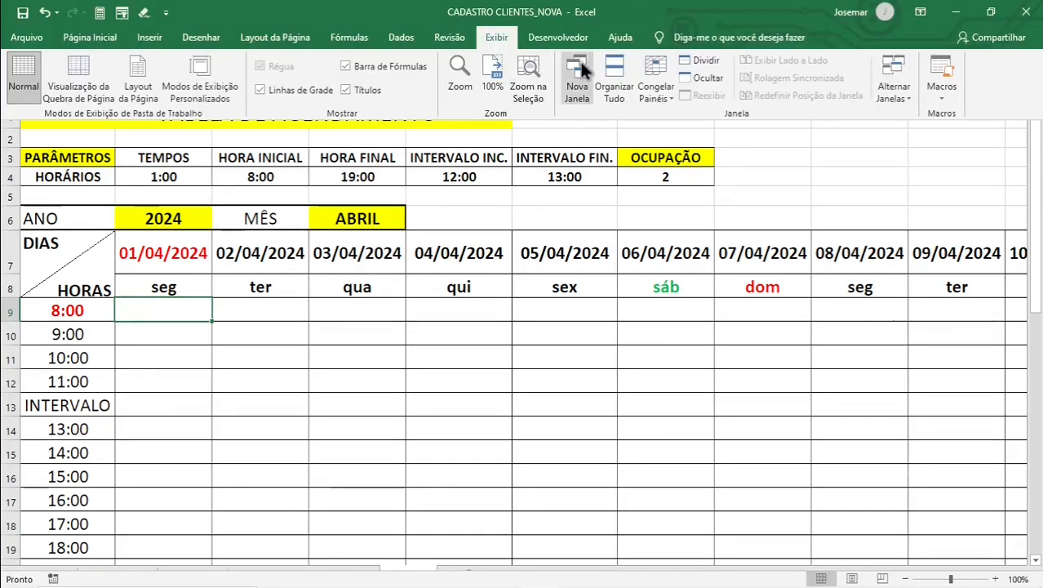
click(651, 68)
click(694, 124)
scroll(400, 318, down, 5)
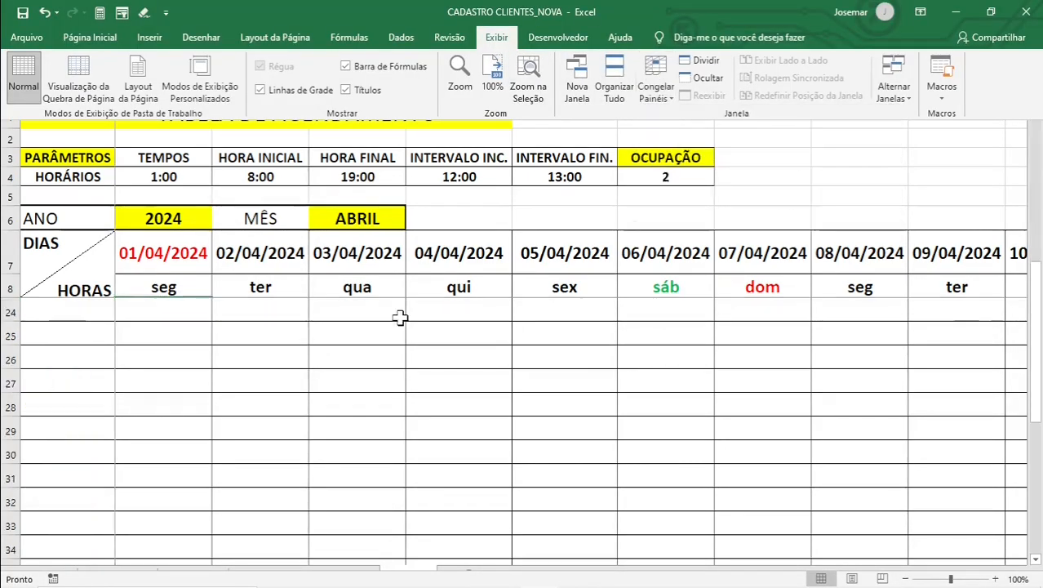
scroll(400, 318, up, 5)
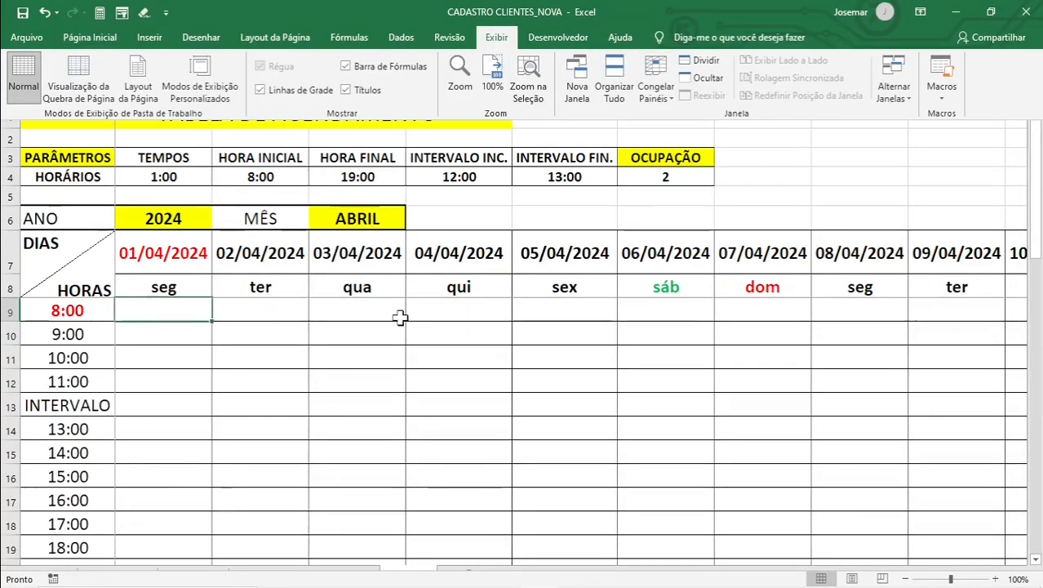
scroll(400, 317, down, 4)
scroll(400, 317, up, 2)
scroll(400, 318, up, 2)
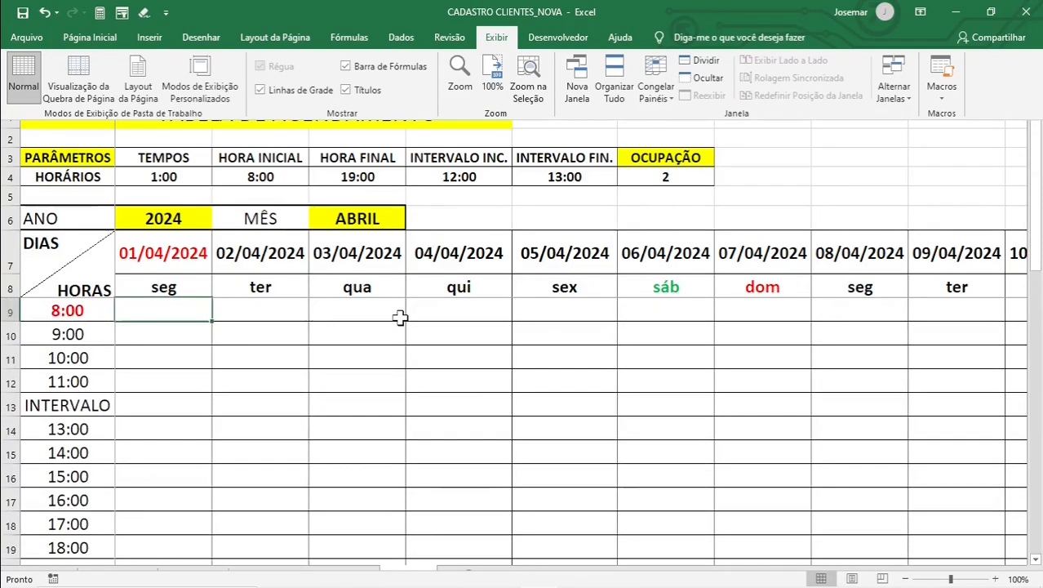
click(205, 175)
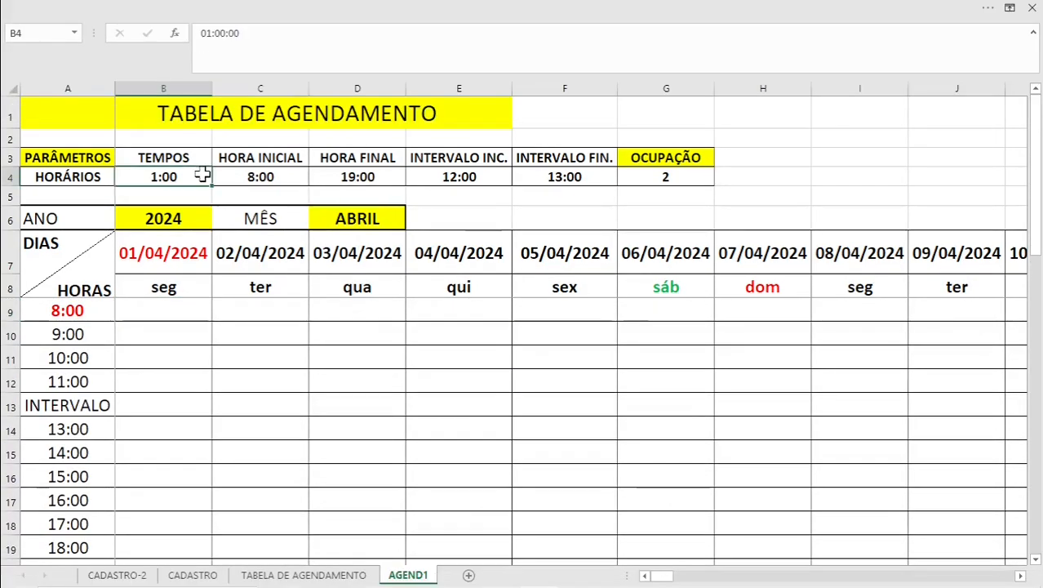
Set the TEMPOS interval in B4 to 0:30 and check where the half-hour time slots end
text(0:30)
key(Return)
scroll(193, 269, down, 6)
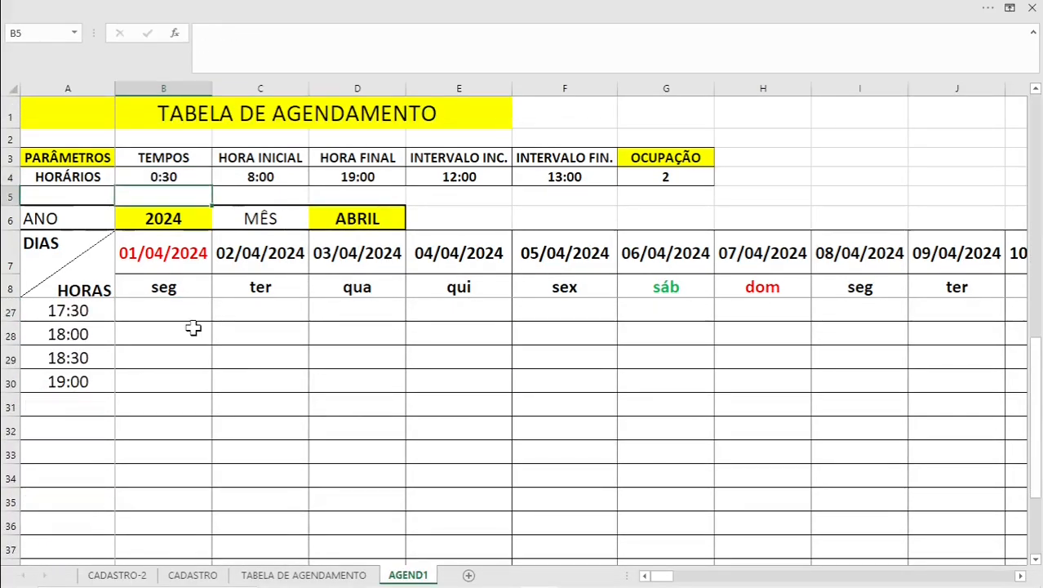
Clear the surplus rows 31 to 42 below the 19:00 time slot in the AGEND1 table
click(17, 406)
drag(18, 406, 25, 535)
right_click(173, 358)
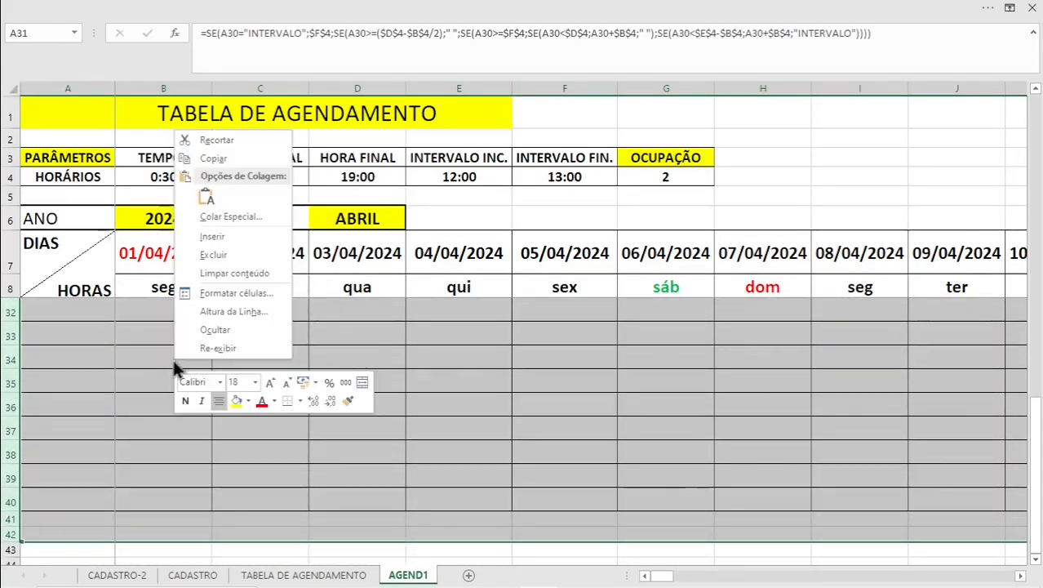
click(233, 268)
scroll(215, 240, up, 2)
click(280, 390)
scroll(280, 384, up, 6)
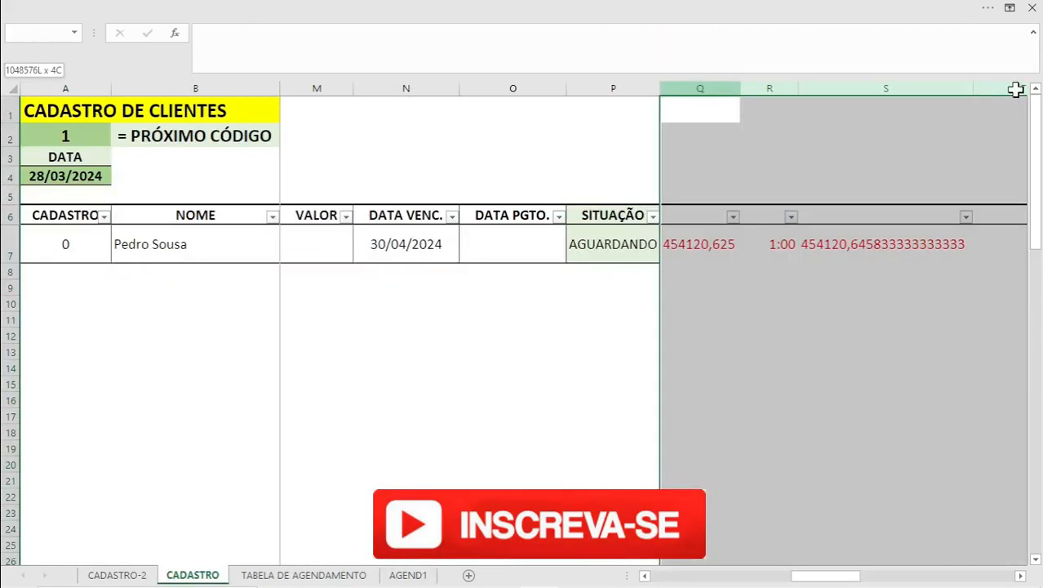
Hide the helper columns Q to Z on the CADASTRO sheet so OBS: follows SITUAÇÃO
drag(1015, 88, 951, 88)
drag(955, 89, 861, 87)
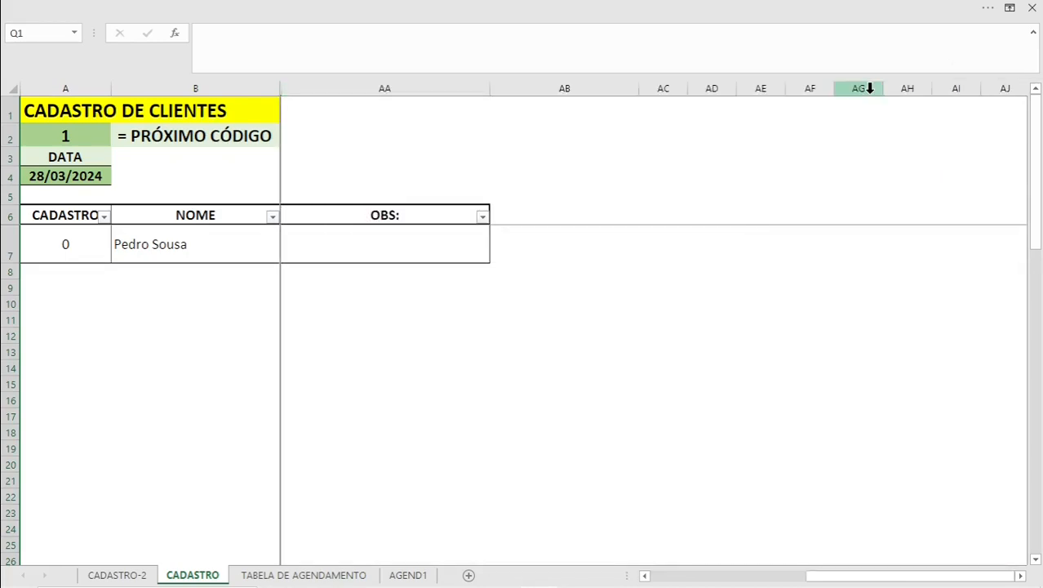
scroll(572, 327, left, 1)
click(510, 257)
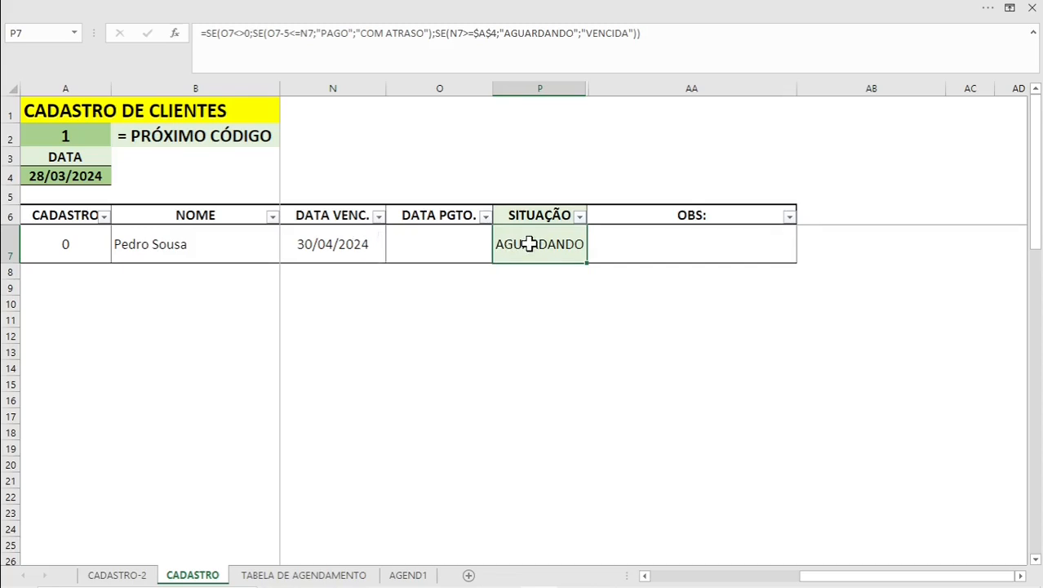
Enlarge the font of the SITUAÇÃO cell P7, widen its column and examine its payment status formula
key(Down)
right_click(546, 255)
click(614, 196)
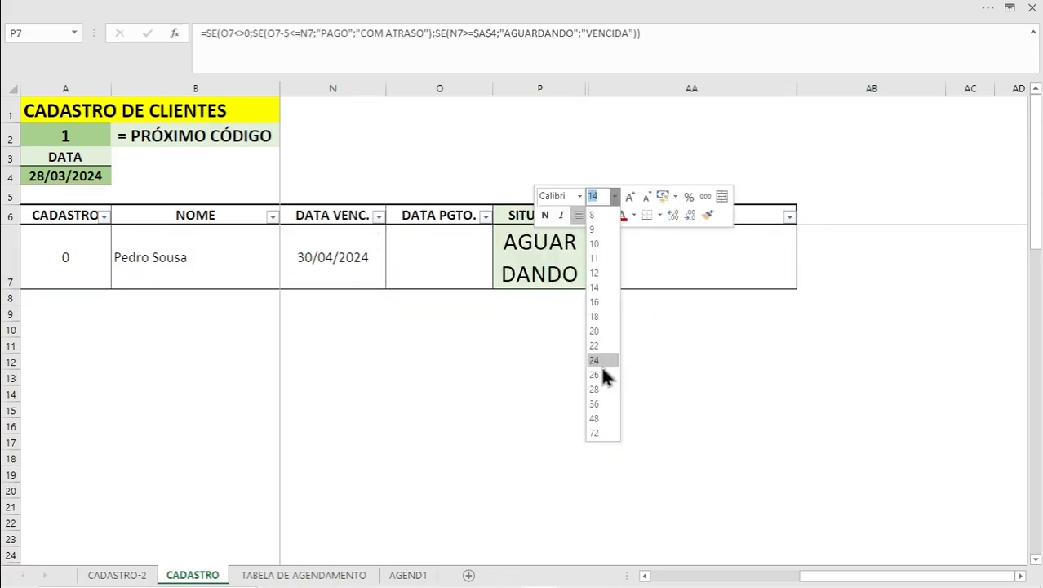
click(600, 390)
key(F2)
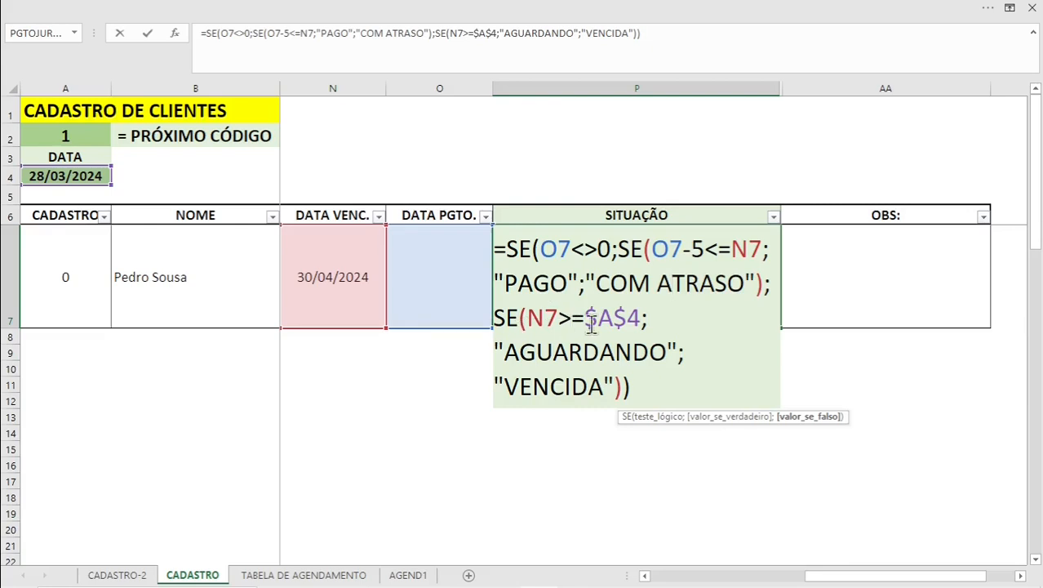
drag(898, 576, 741, 576)
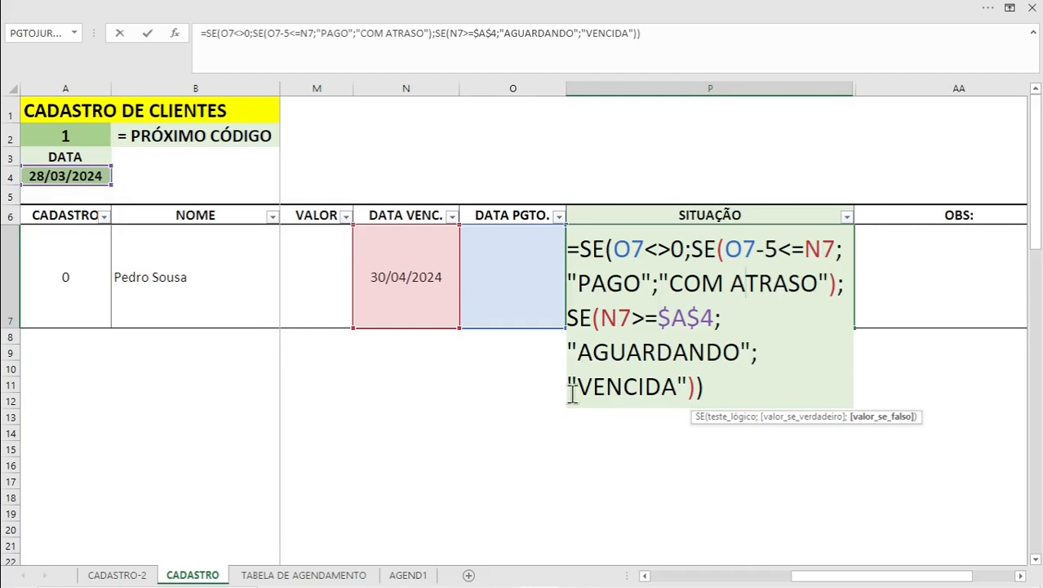
key(Return)
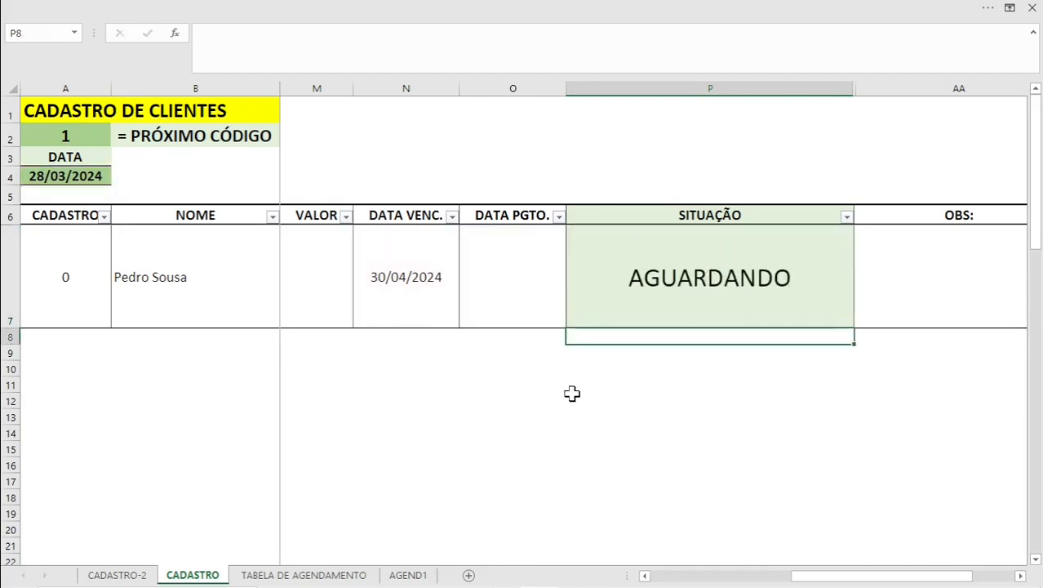
Enter 30/04/2024 as DATA PGTO. in O7 and change DATA VENC. in N7 to 27/03/2024 to test the status
click(529, 291)
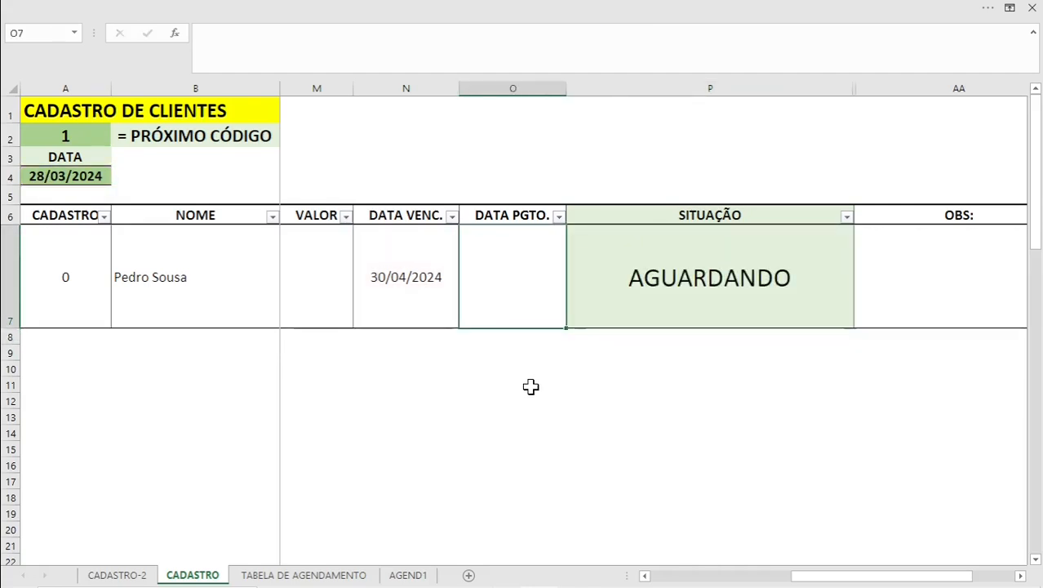
text(30/04/2024)
key(Return)
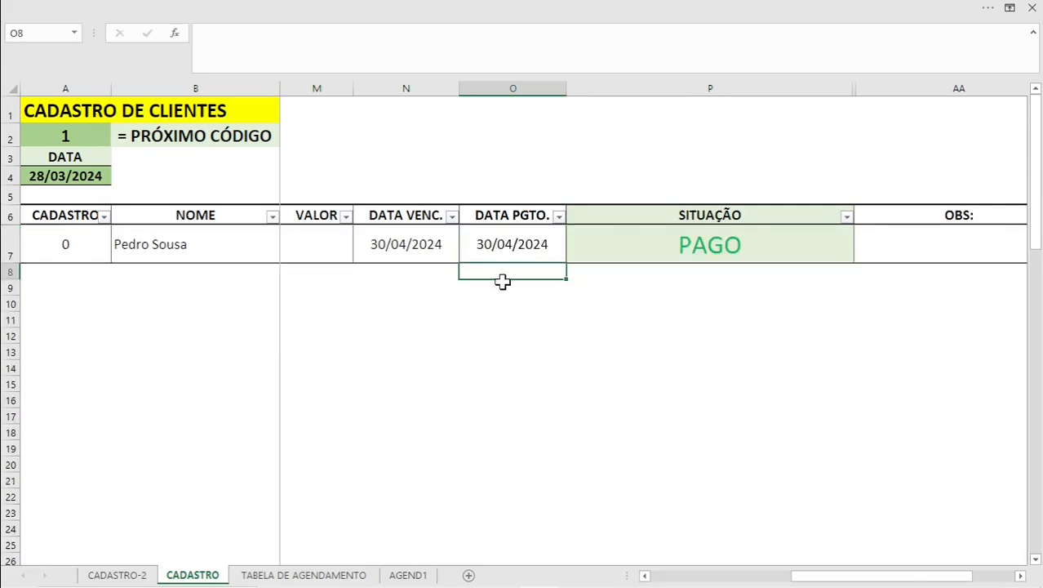
click(407, 246)
key(BackSpace)
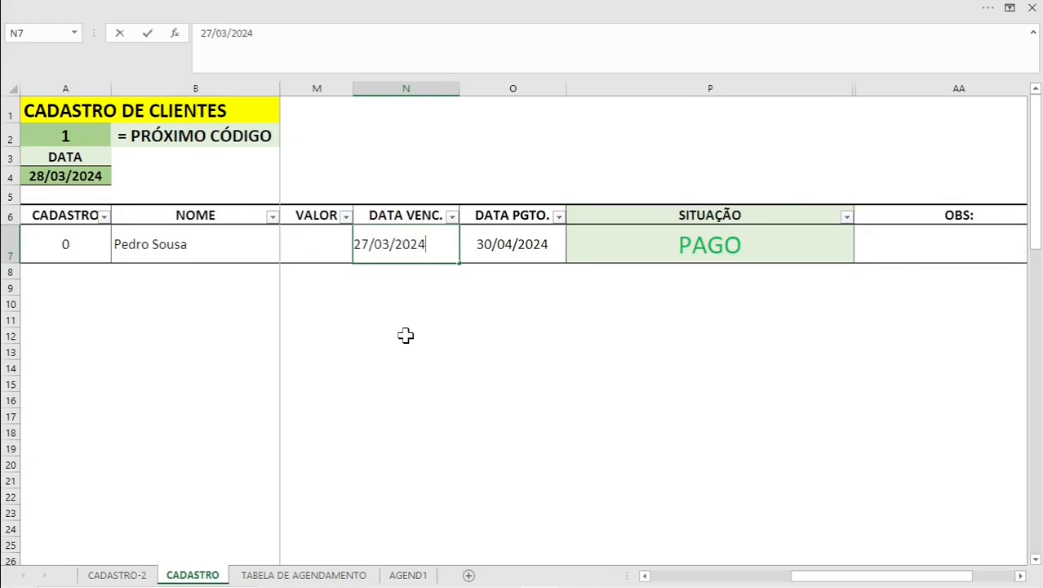
key(Return)
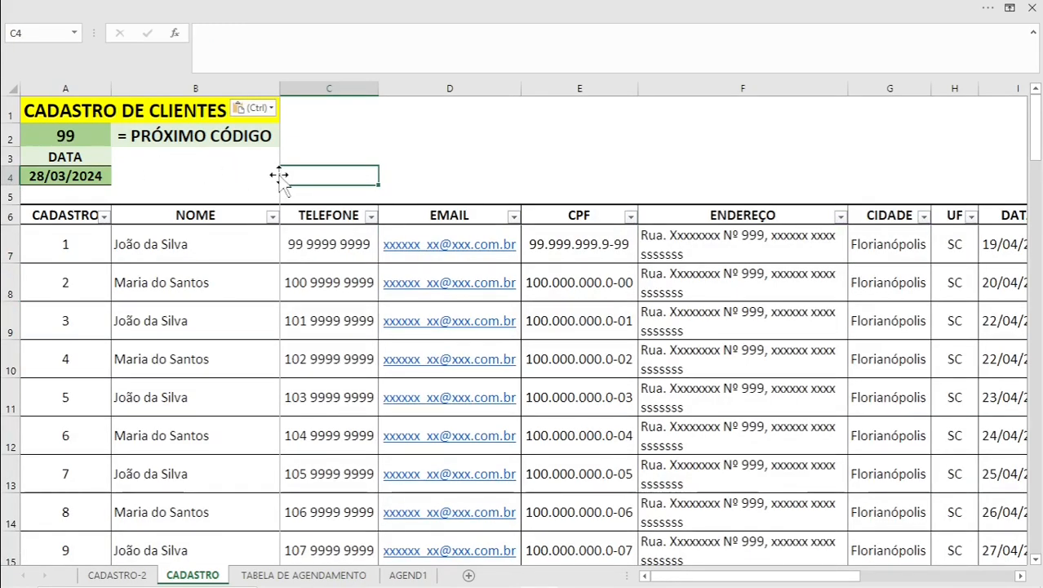
Set the DATA reference date in A4 to 28/04/2024 and review the SITUAÇÃO statuses down the client list
double_click(88, 178)
key(Return)
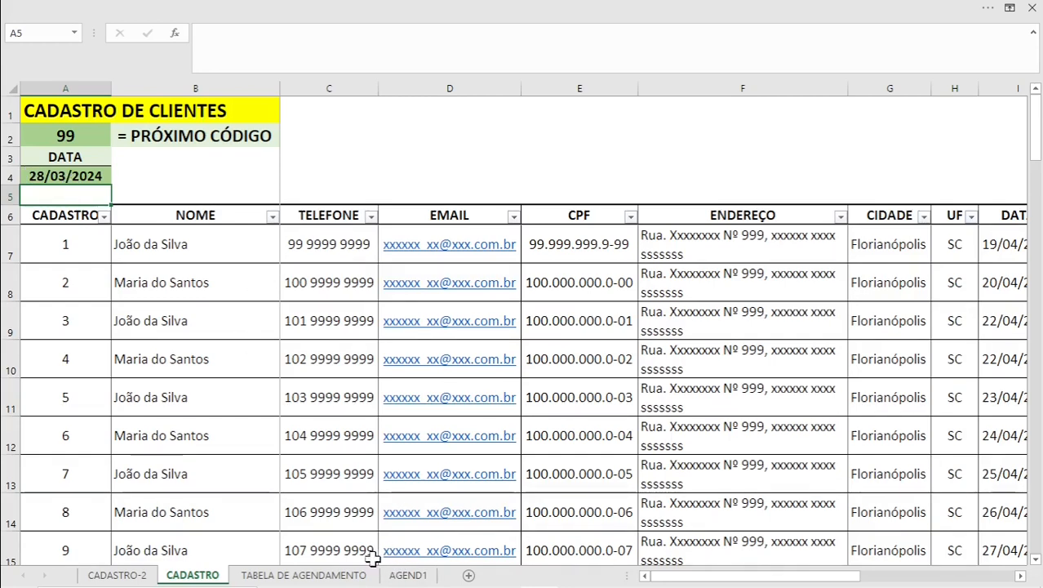
click(323, 575)
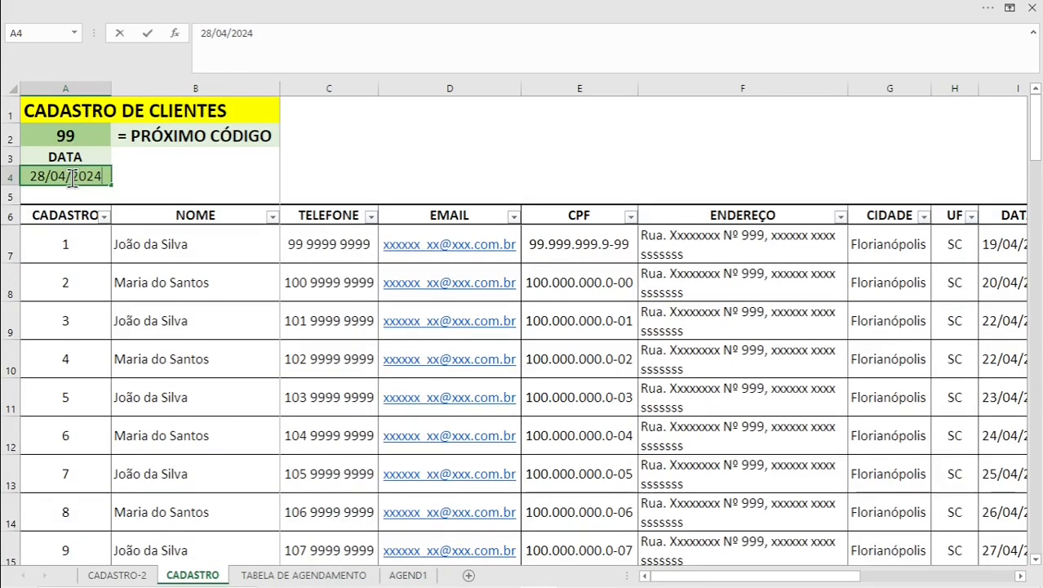
key(Return)
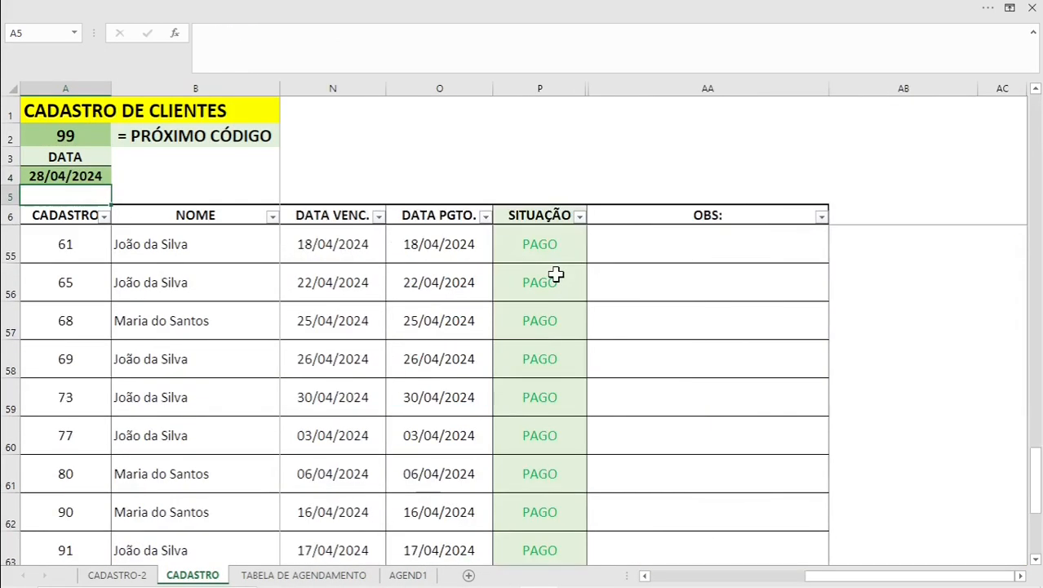
scroll(555, 275, down, 4)
scroll(555, 275, up, 12)
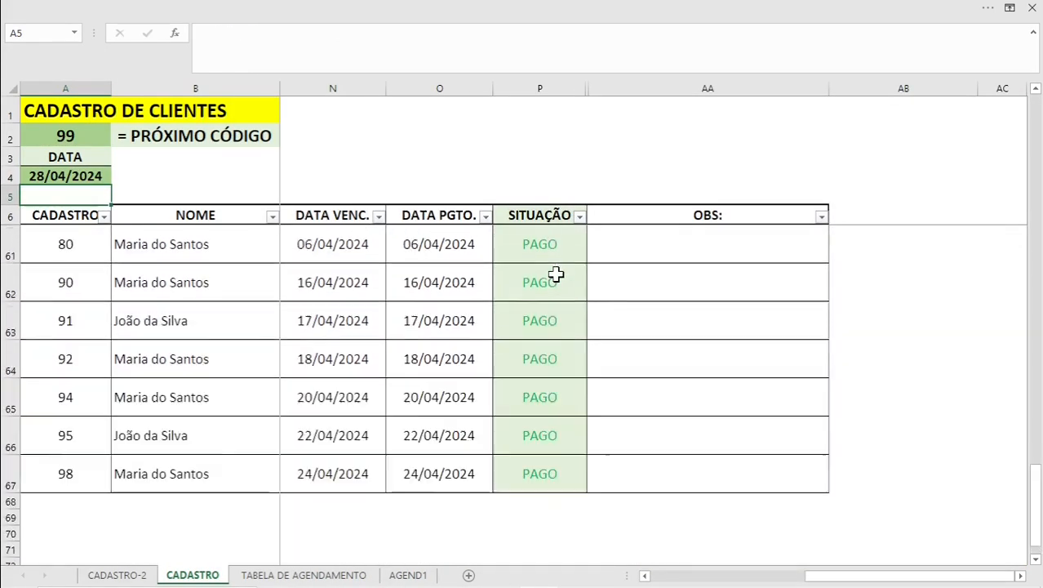
scroll(555, 275, up, 10)
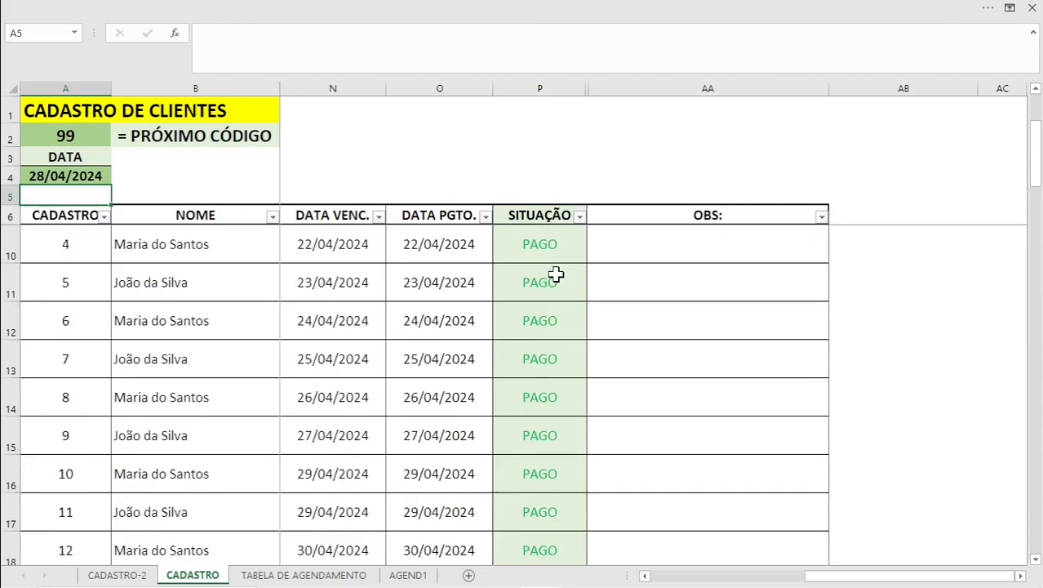
Filter the SITUAÇÃO column to list only clients with the status VENCIDA
click(581, 218)
click(469, 385)
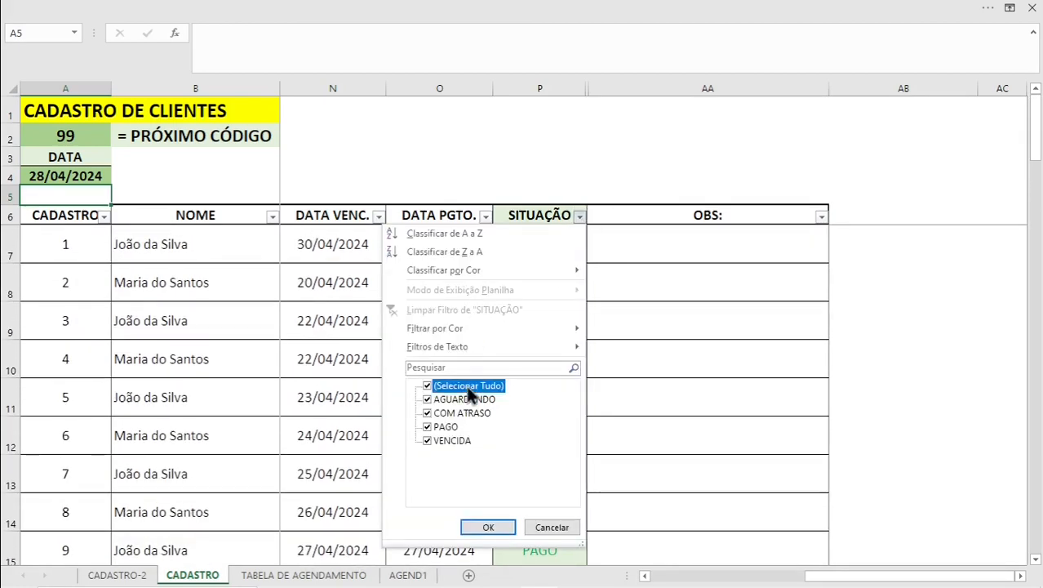
click(452, 440)
click(488, 530)
Filter the SITUAÇÃO column to COM ATRASO only, and restore the display of all statuses
click(579, 216)
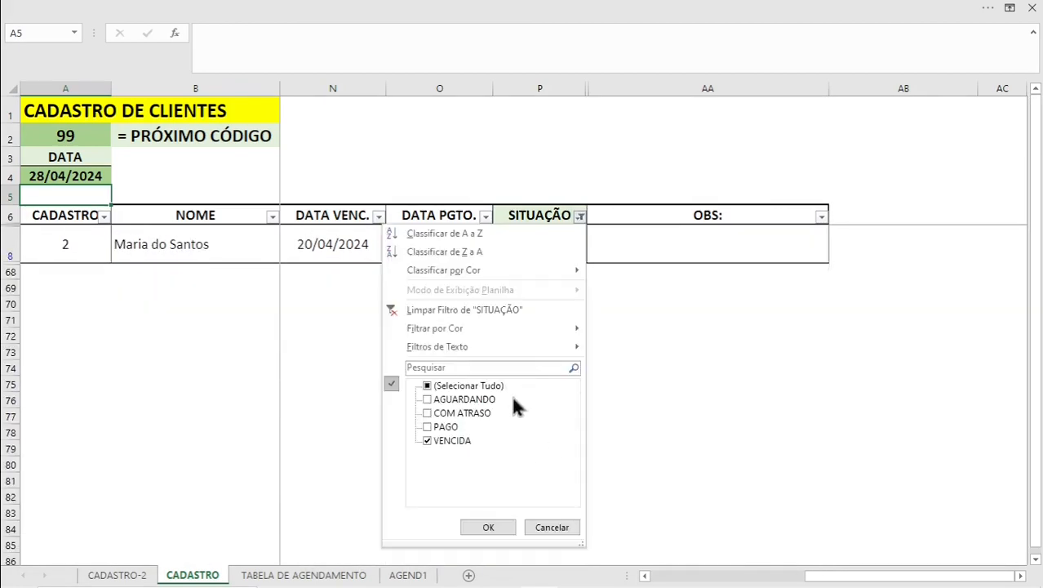
click(468, 386)
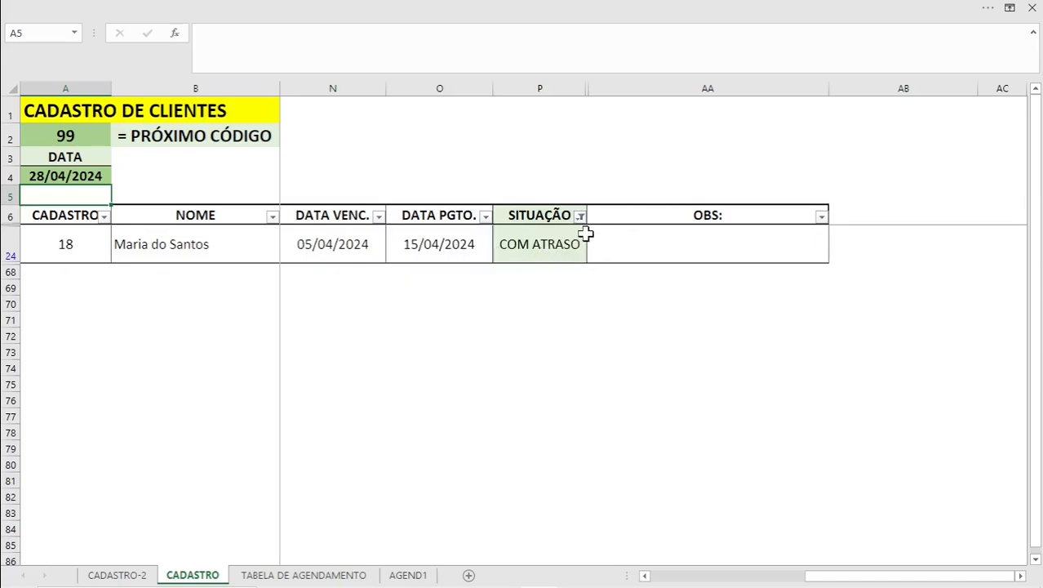
click(579, 217)
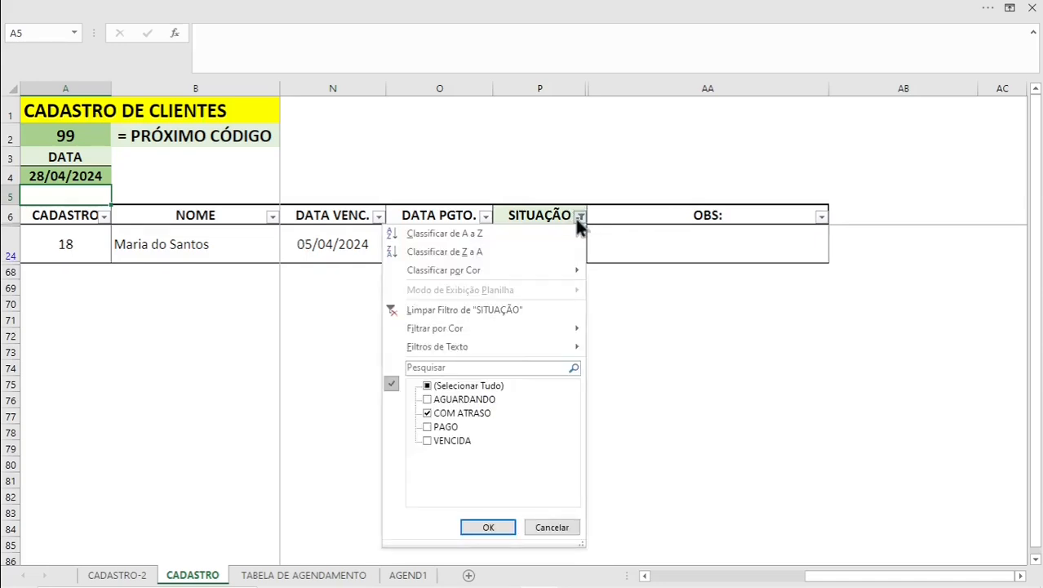
click(493, 387)
click(488, 527)
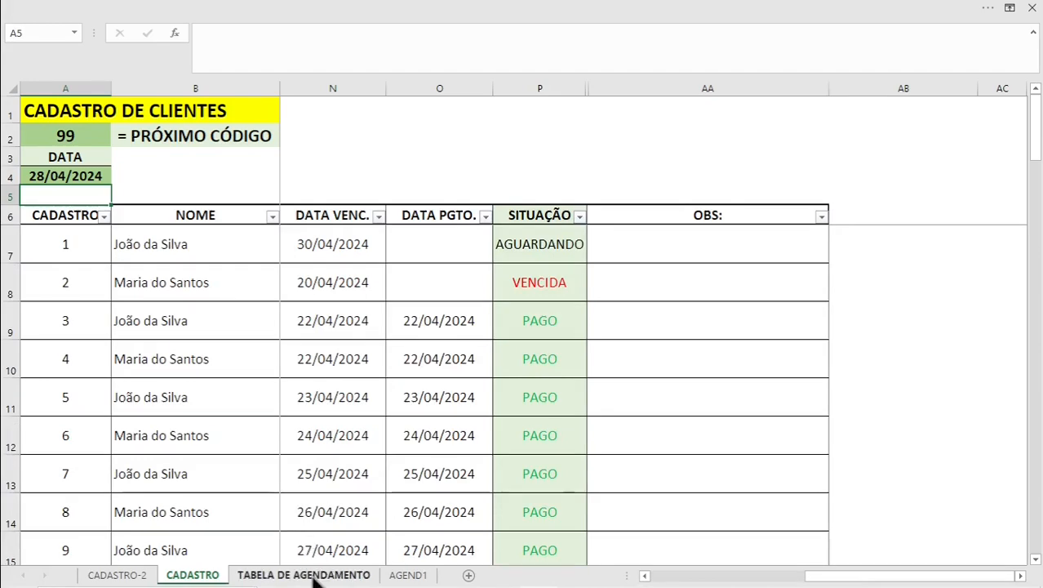
Check the TABELA DE AGENDAMENTO sheet and reschedule client 1 in CADASTRO row 7 to DATA 03/04/2024 and HORÁRIO 8:30
click(315, 576)
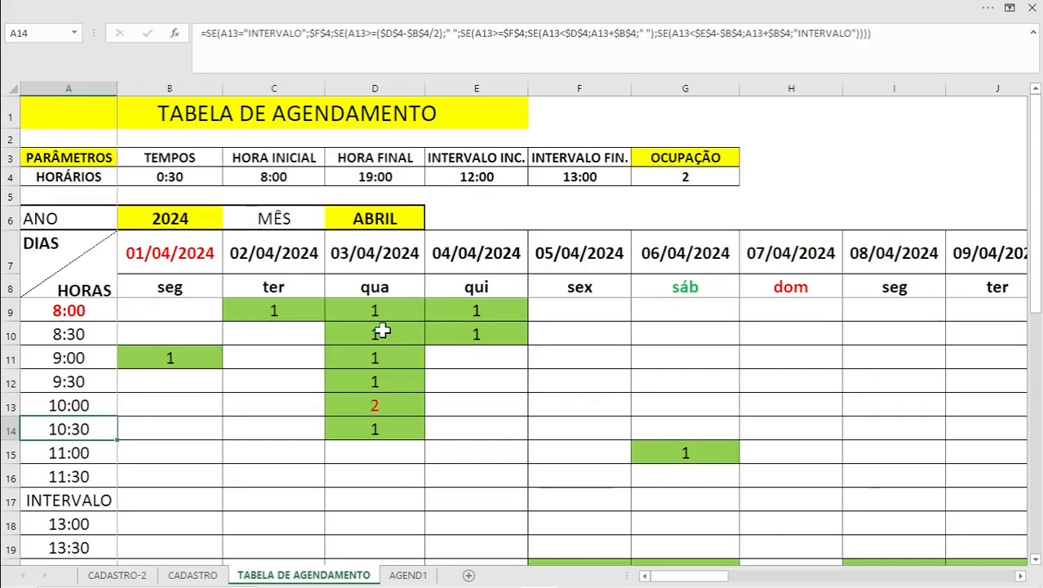
key(ctrl+Page_Up)
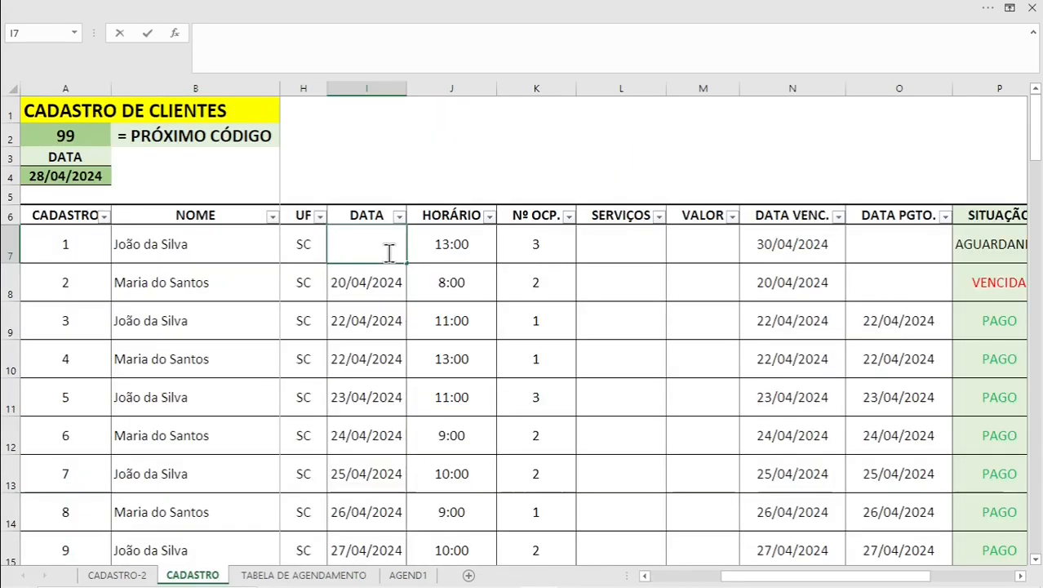
text(0)
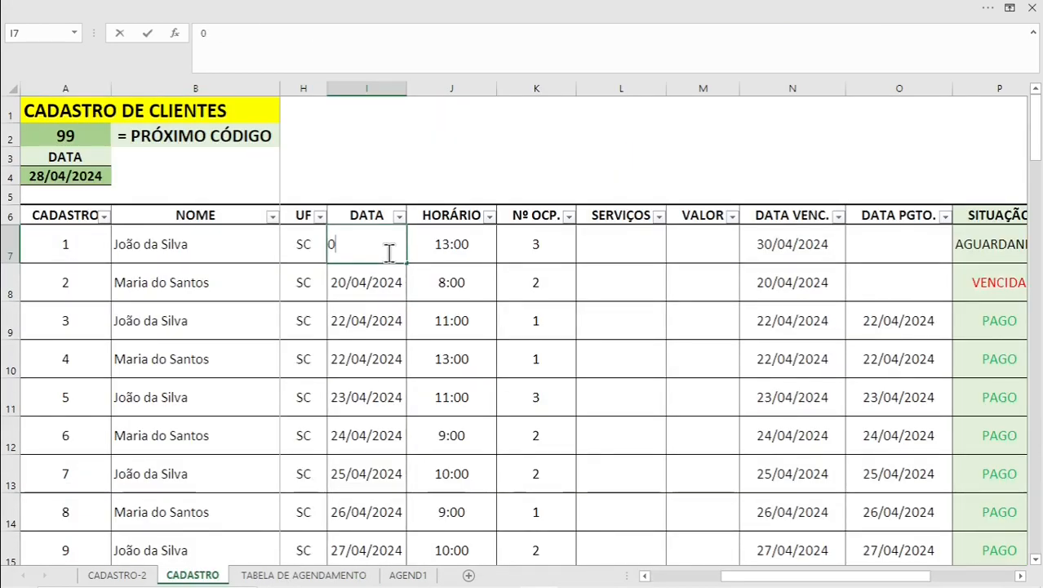
text(3/04/20)
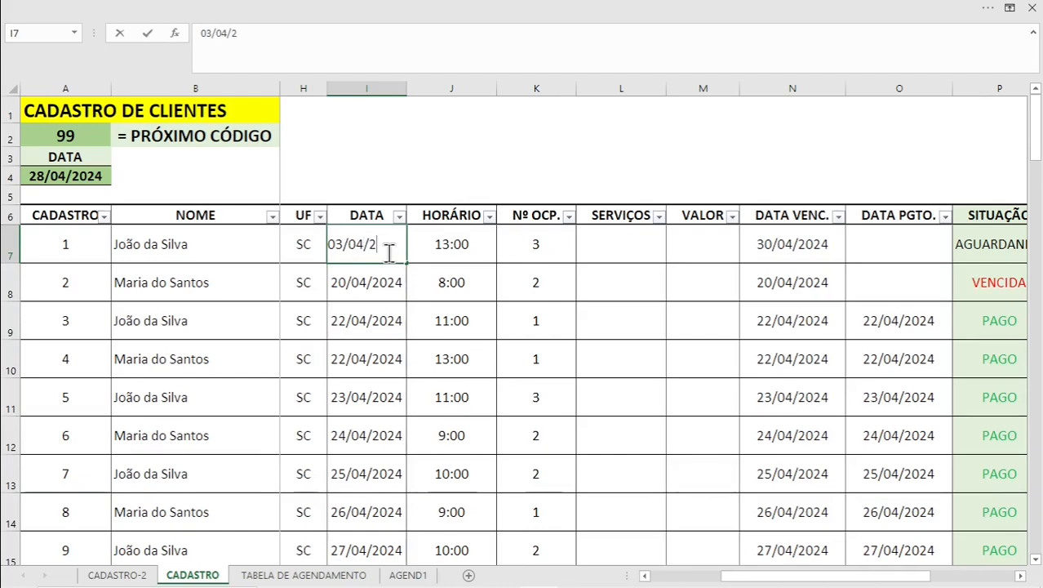
text(24)
key(Tab)
text(8)
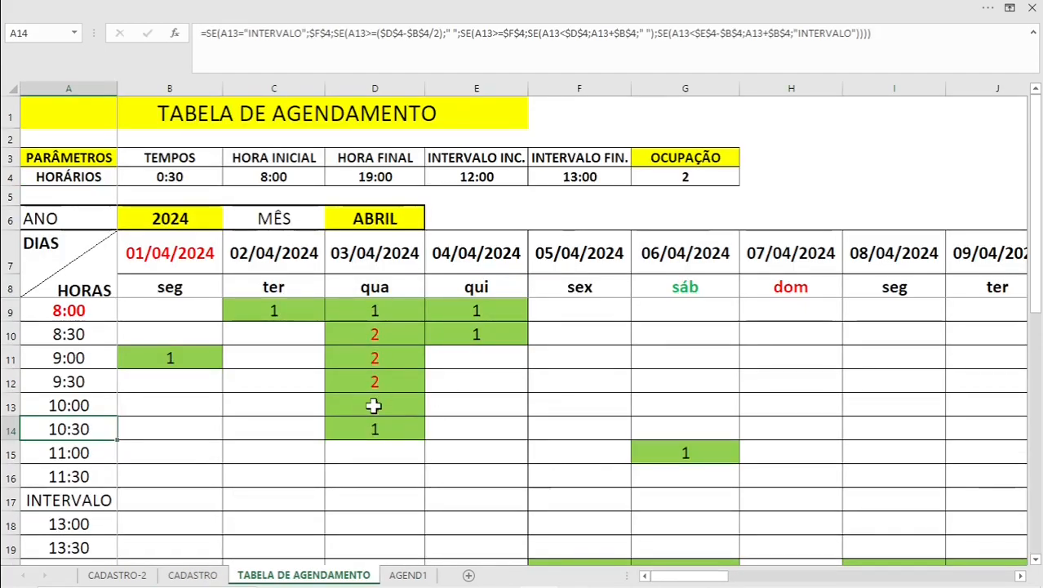
Compare the 03/04/2024 slot counts and the D14 counting formula in TABELA DE AGENDAMENTO with the CADASTRO bookings
click(374, 428)
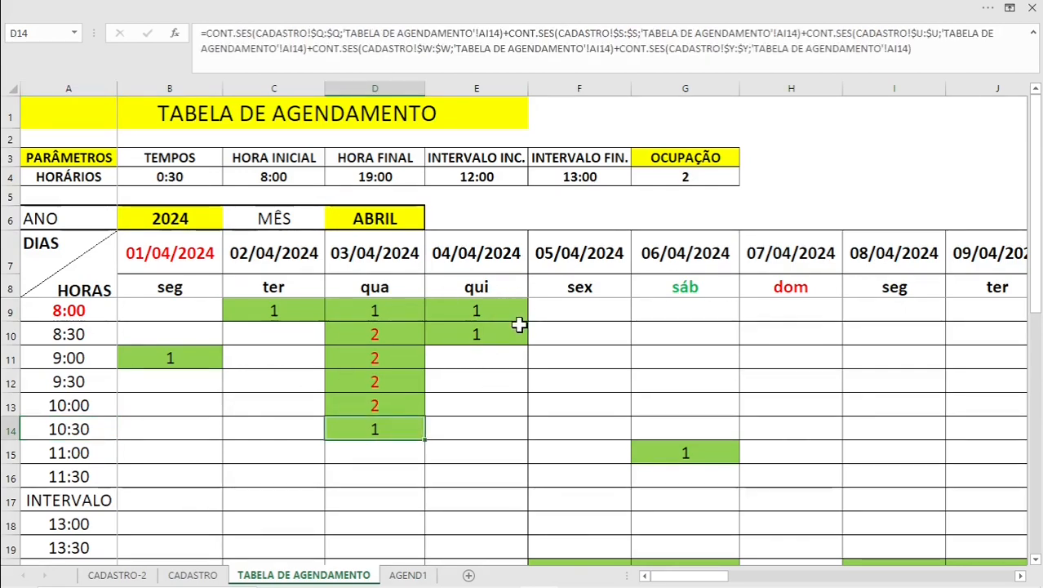
click(209, 576)
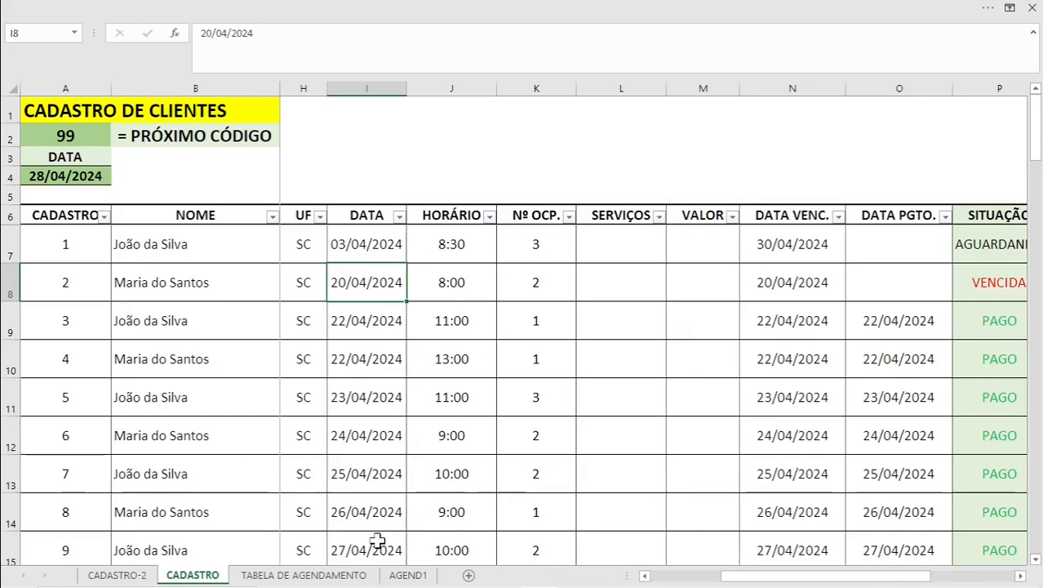
click(359, 575)
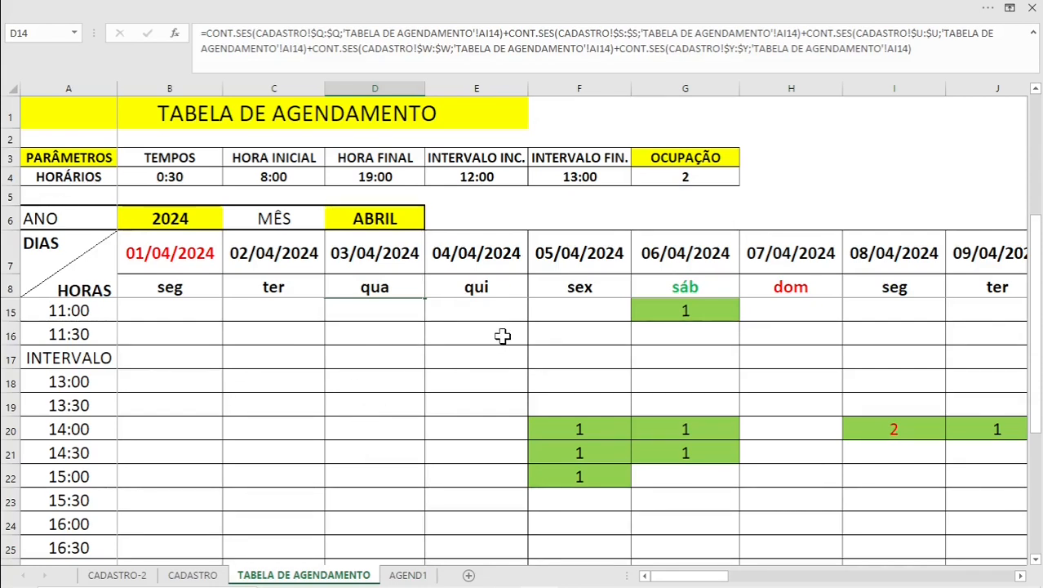
scroll(502, 336, up, 2)
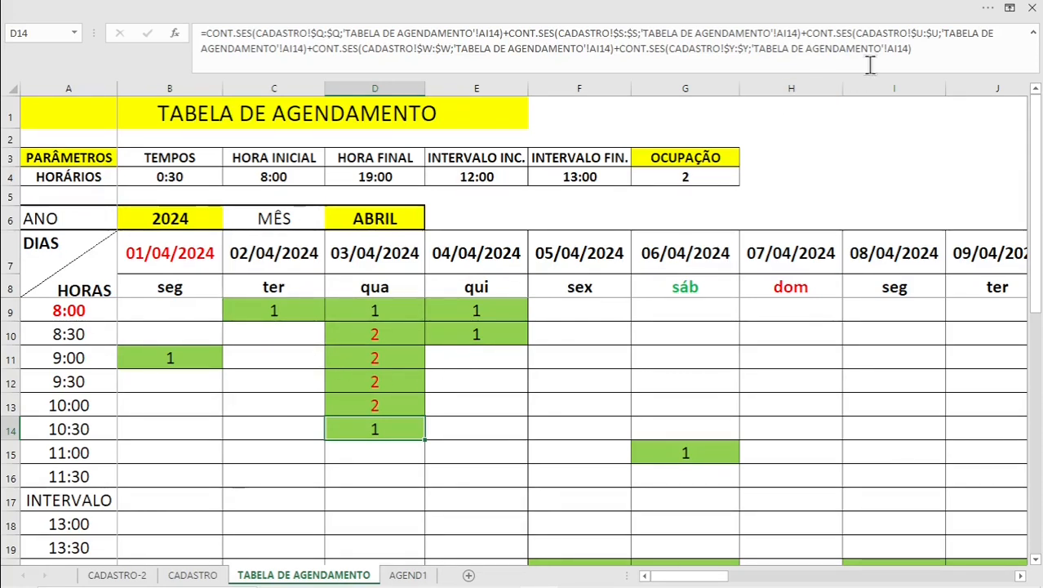
Examine the new conditional formatting rule options for the schedule grid B9:AF30 without creating a rule
drag(151, 309, 177, 575)
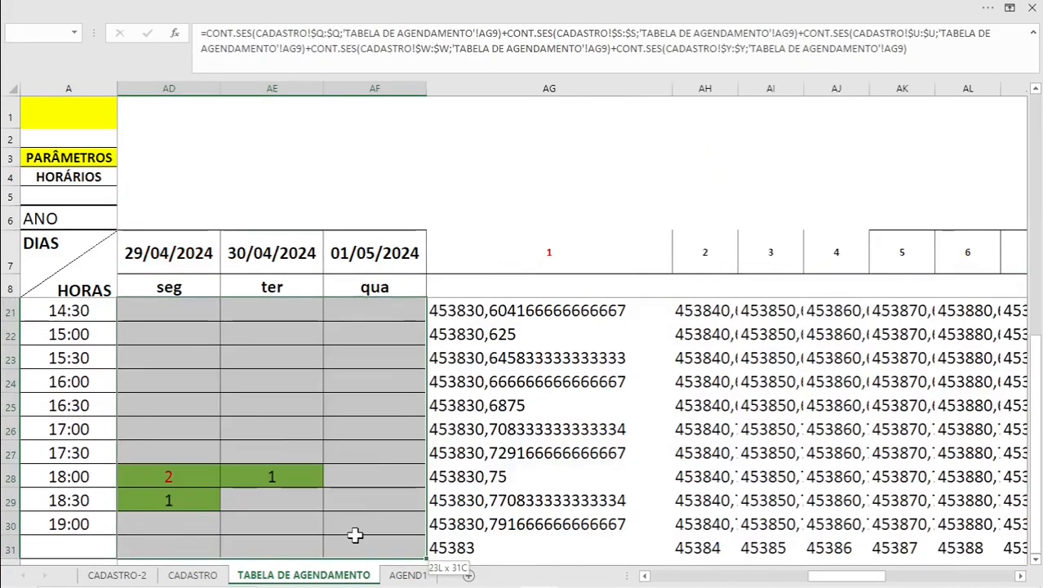
drag(354, 534, 363, 517)
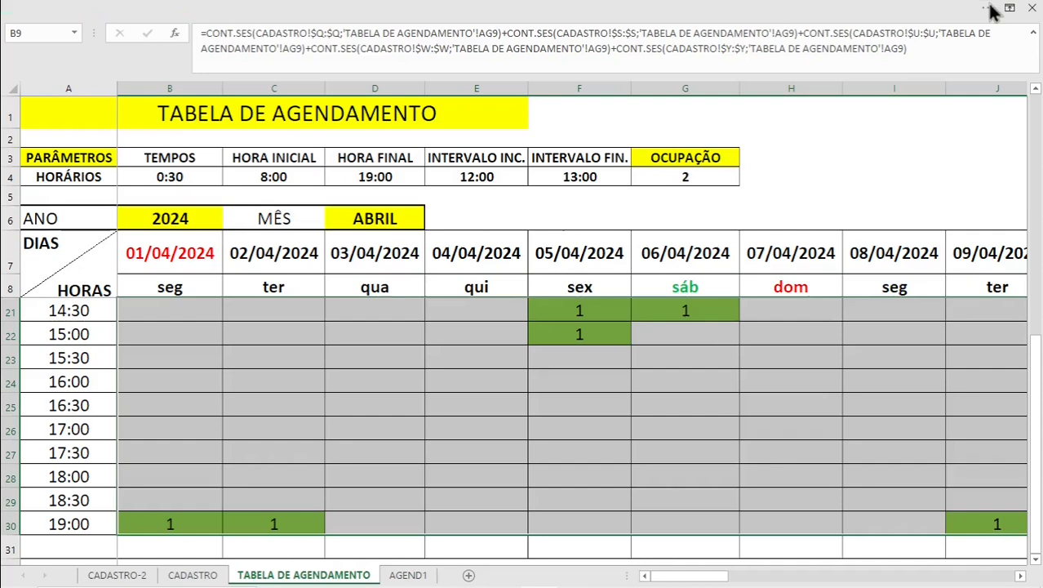
click(992, 11)
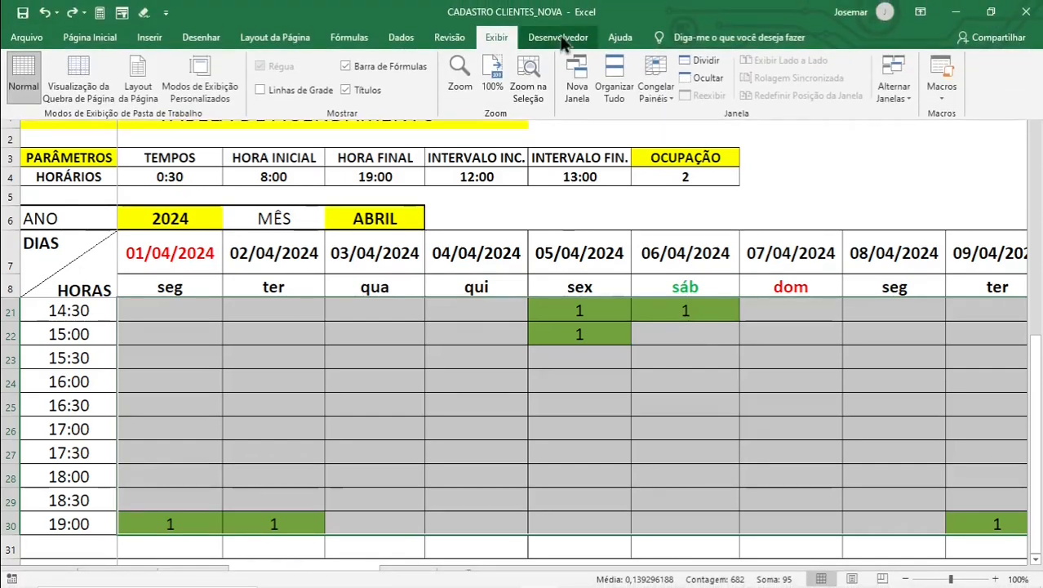
click(91, 37)
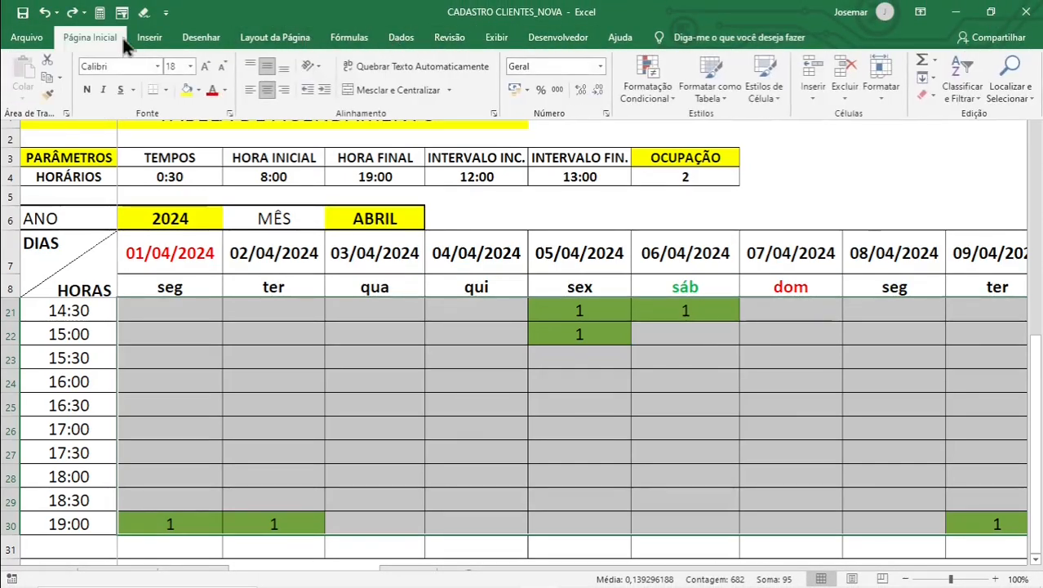
click(651, 80)
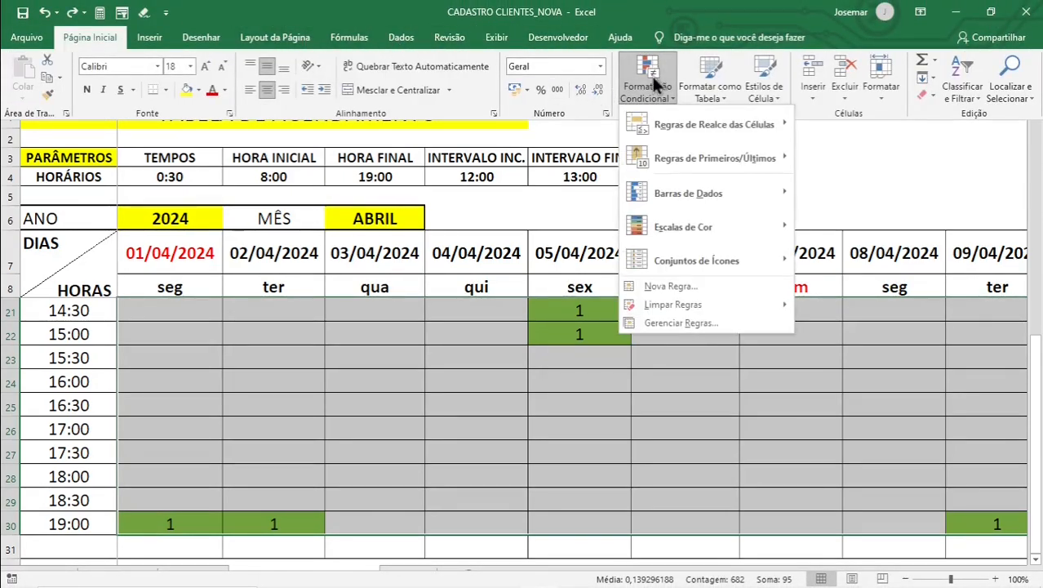
click(655, 289)
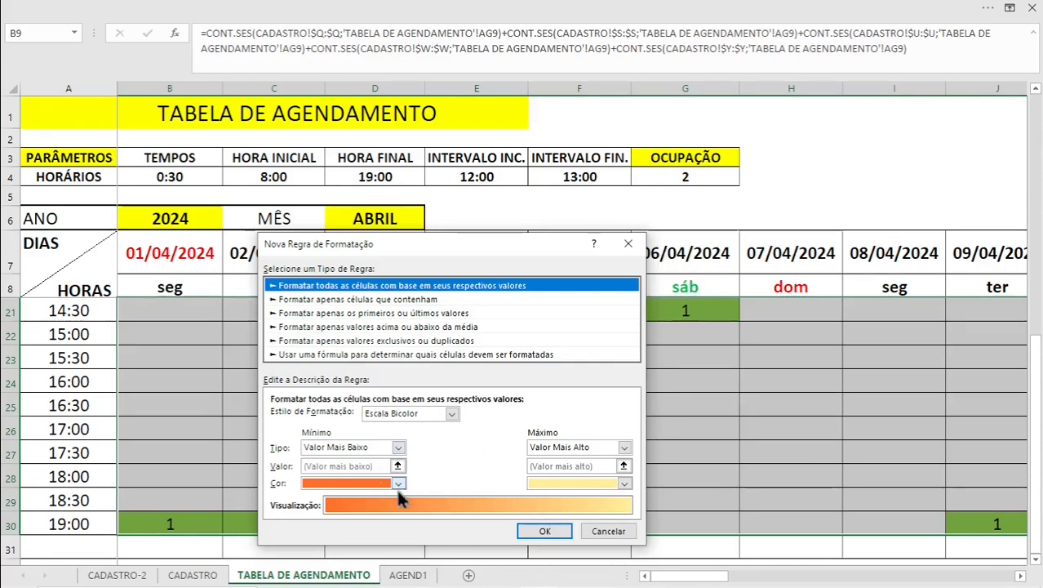
click(604, 531)
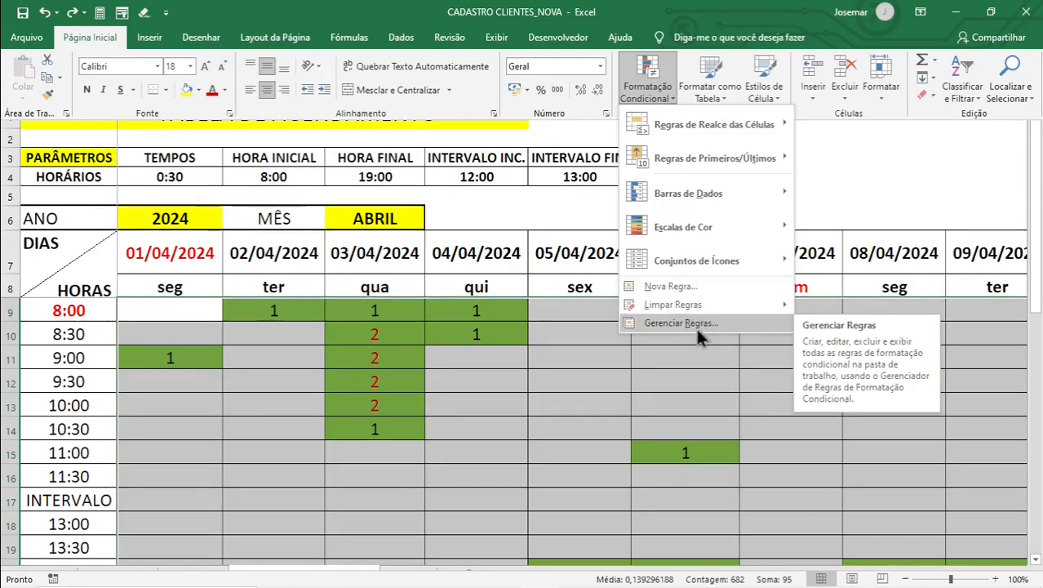
Try a light blue fill in the existing conditional formatting rule for schedule cells with a value equal to 0
click(695, 326)
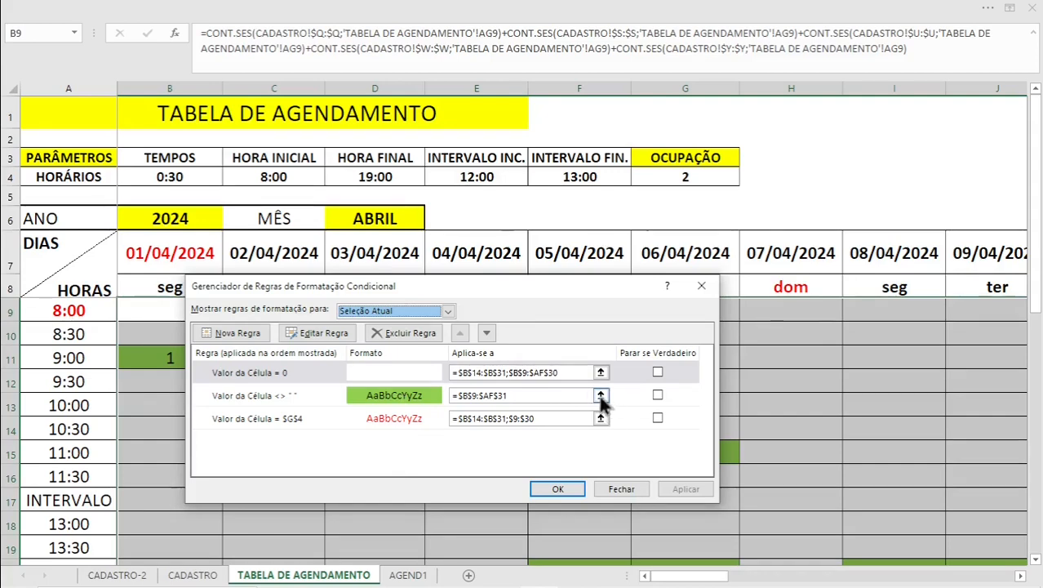
click(332, 339)
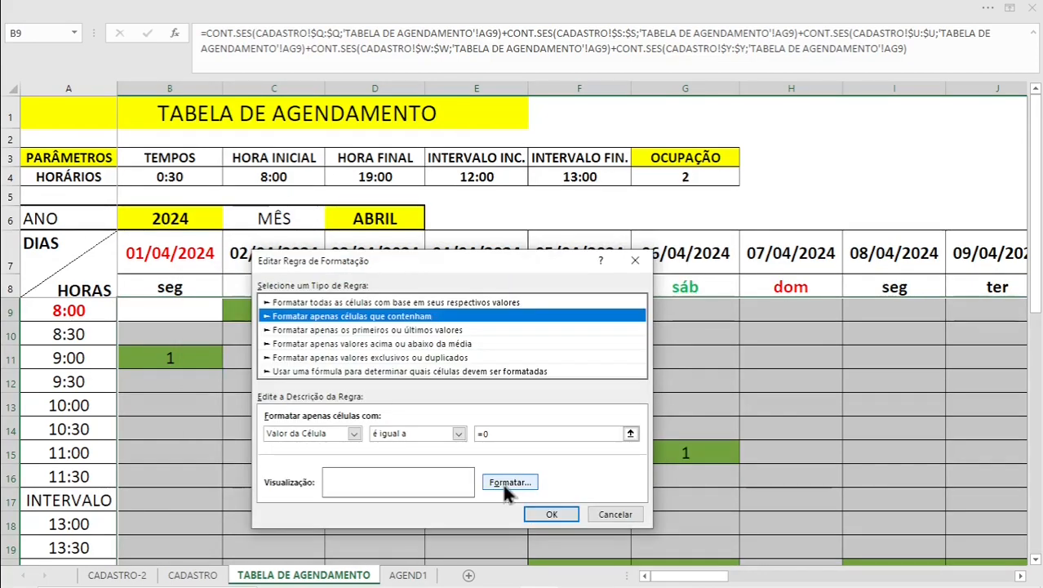
click(692, 542)
click(379, 291)
click(563, 544)
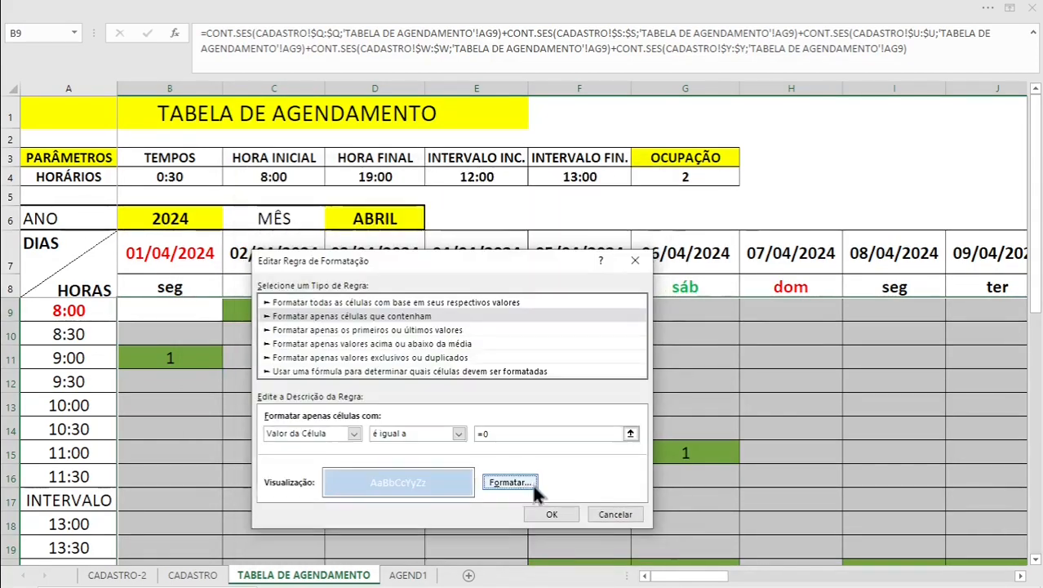
click(549, 575)
click(558, 489)
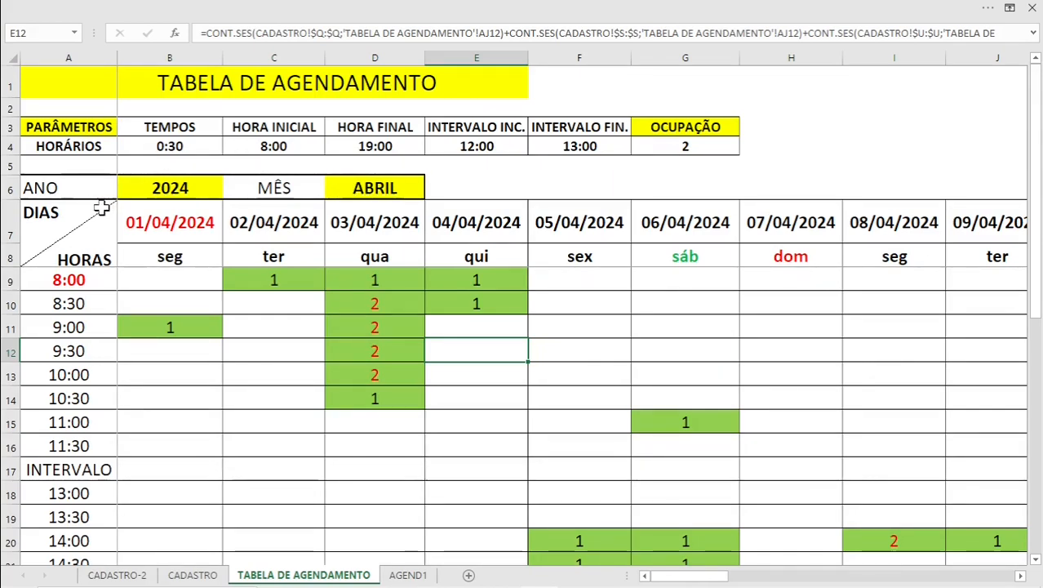
Copy the ABRIL schedule block in rows 6 to 31 and paste it starting at A34 and at A62
drag(5, 188, 19, 527)
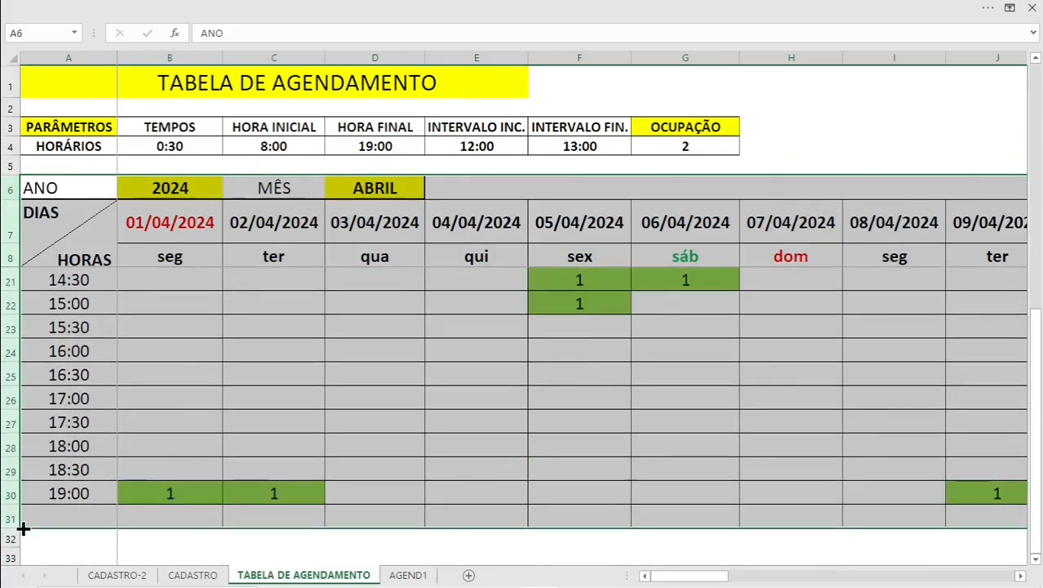
key(ctrl+c)
scroll(48, 541, down, 2)
click(44, 434)
key(ctrl+v)
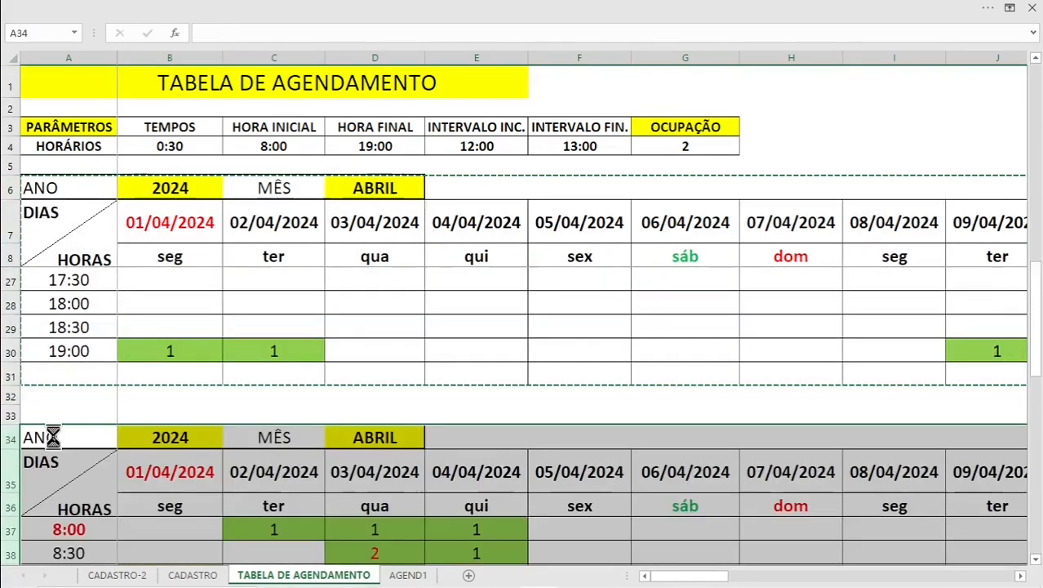
scroll(45, 433, down, 9)
click(45, 460)
key(ctrl+v)
Set the MÊS of the pasted schedule blocks to JUNHO in D62 and MAIO in D34
click(344, 459)
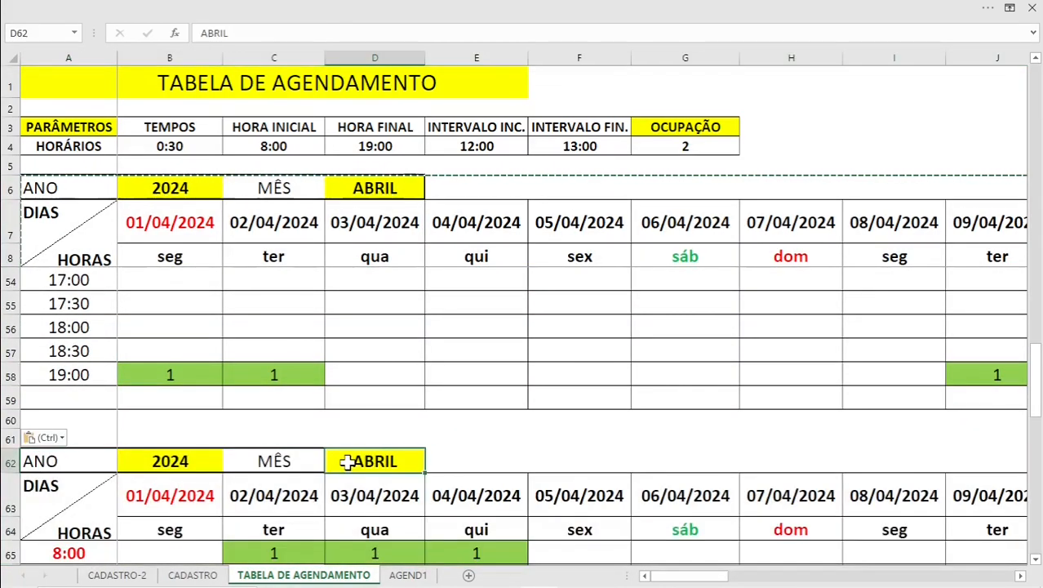
double_click(347, 461)
drag(327, 462, 380, 460)
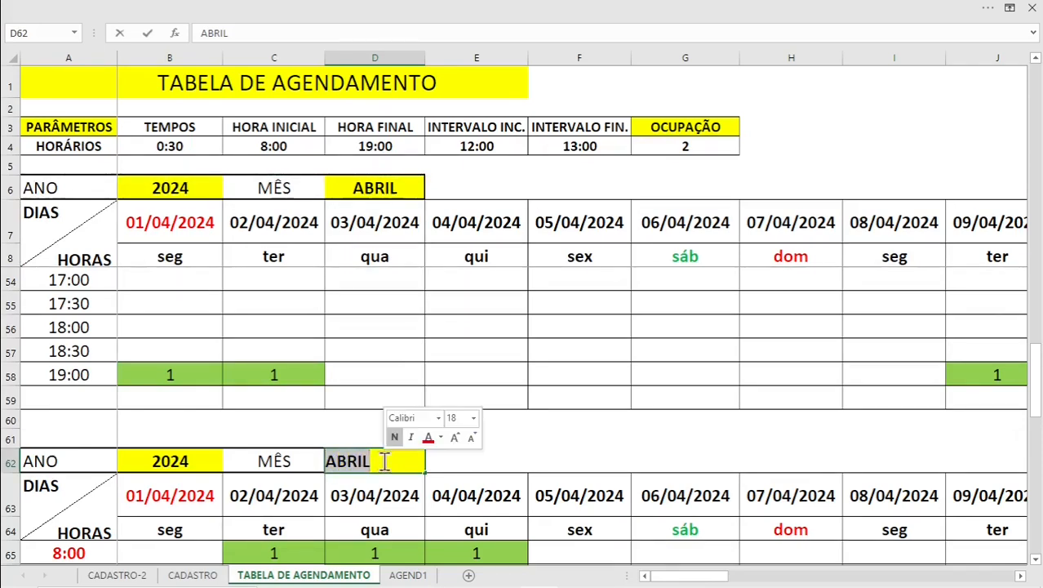
text(JUNHO)
key(Return)
scroll(375, 360, up, 8)
click(375, 360)
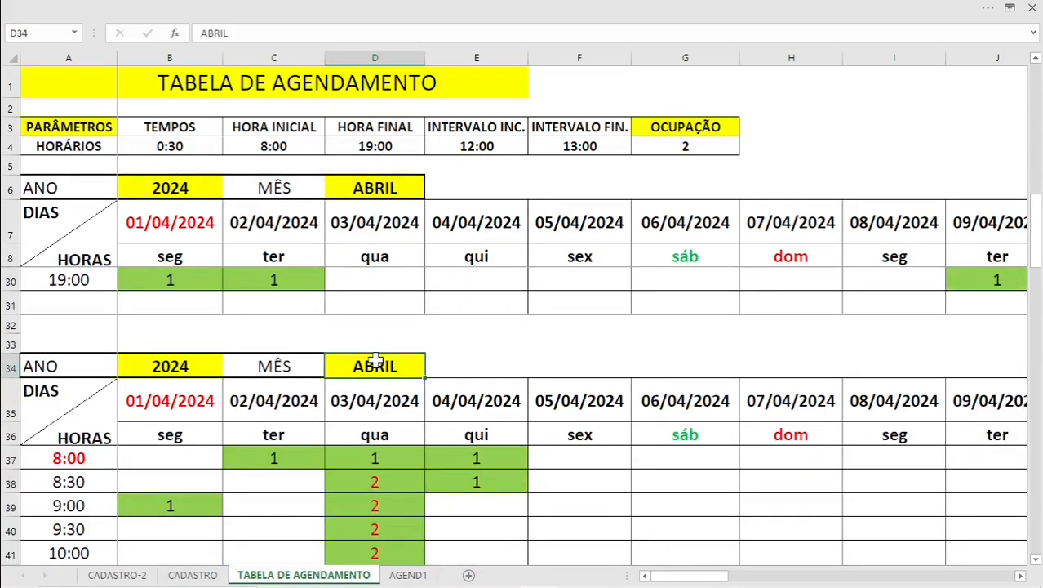
text(MAIO)
key(Return)
Change the first date of the MAIO schedule block in B35 to 01/05/2024
click(169, 402)
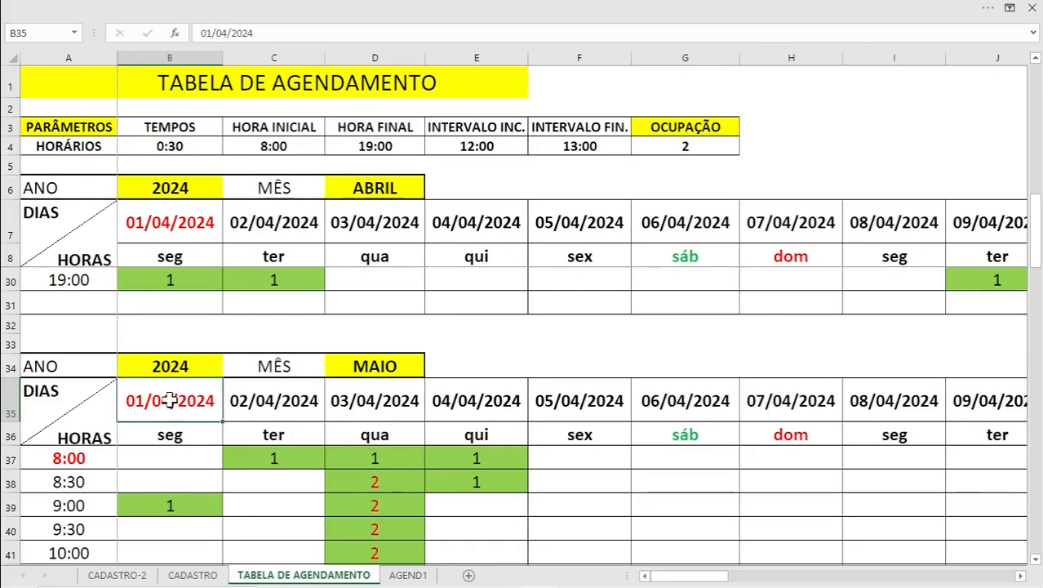
double_click(169, 400)
key(Delete)
text(5)
key(Return)
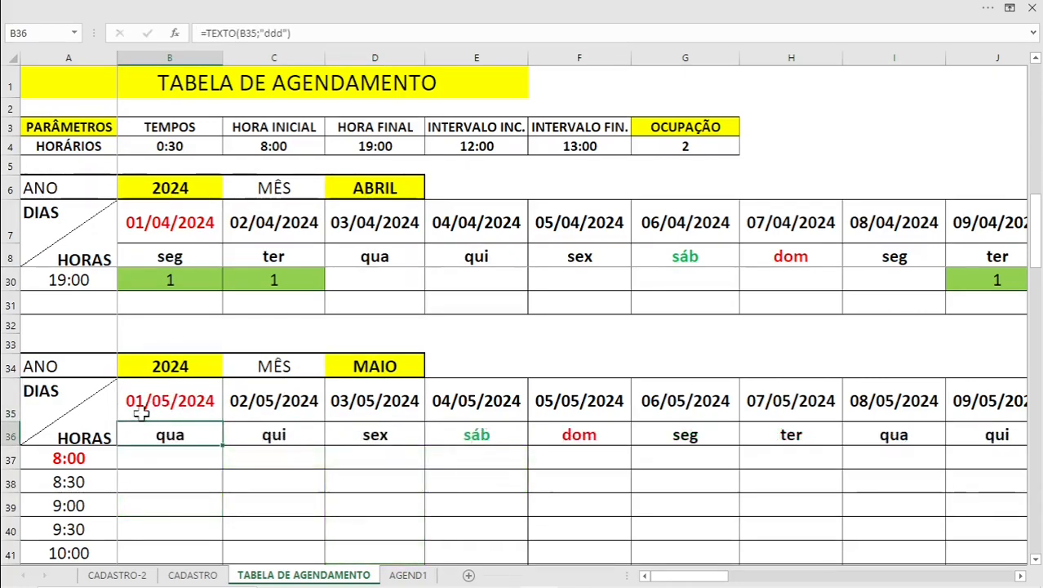
Change the first date of the JUNHO block in B63 to 01/06/2024 and review the MAIO and JUNHO schedules
scroll(214, 389, down, 10)
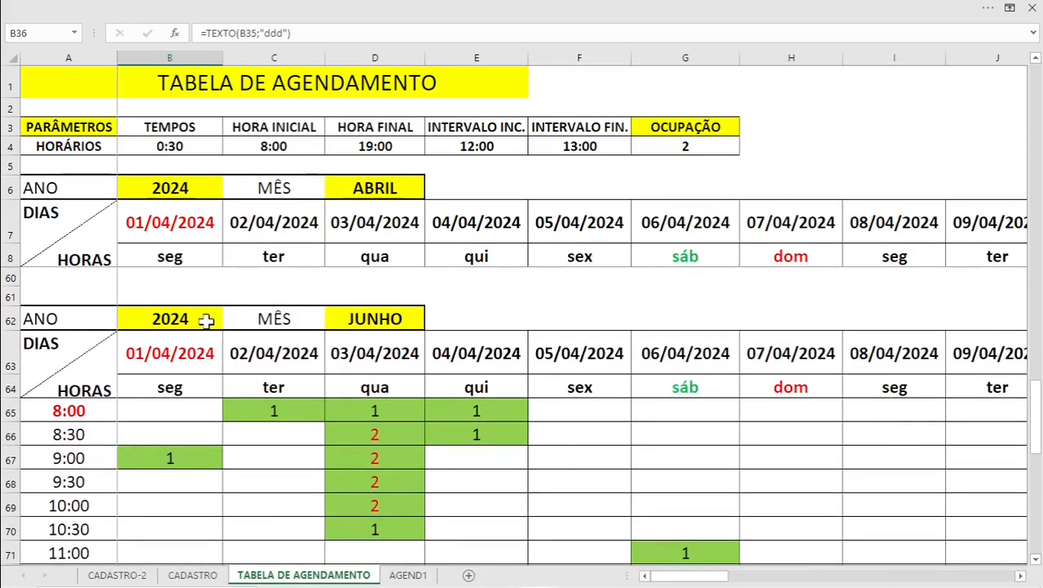
double_click(158, 353)
key(Delete)
text(6)
key(Return)
scroll(180, 400, up, 9)
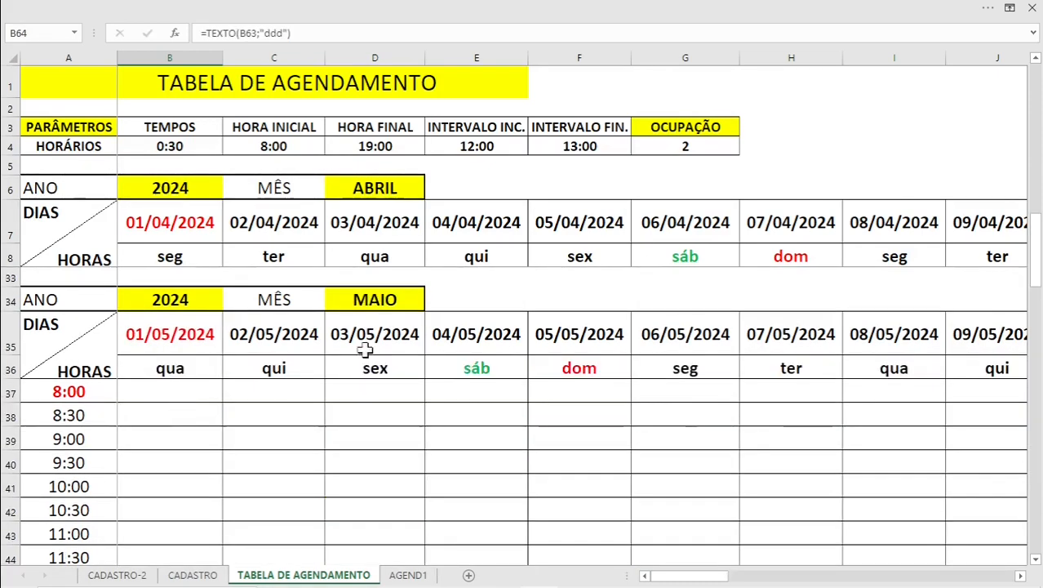
scroll(281, 384, down, 1)
scroll(281, 383, down, 8)
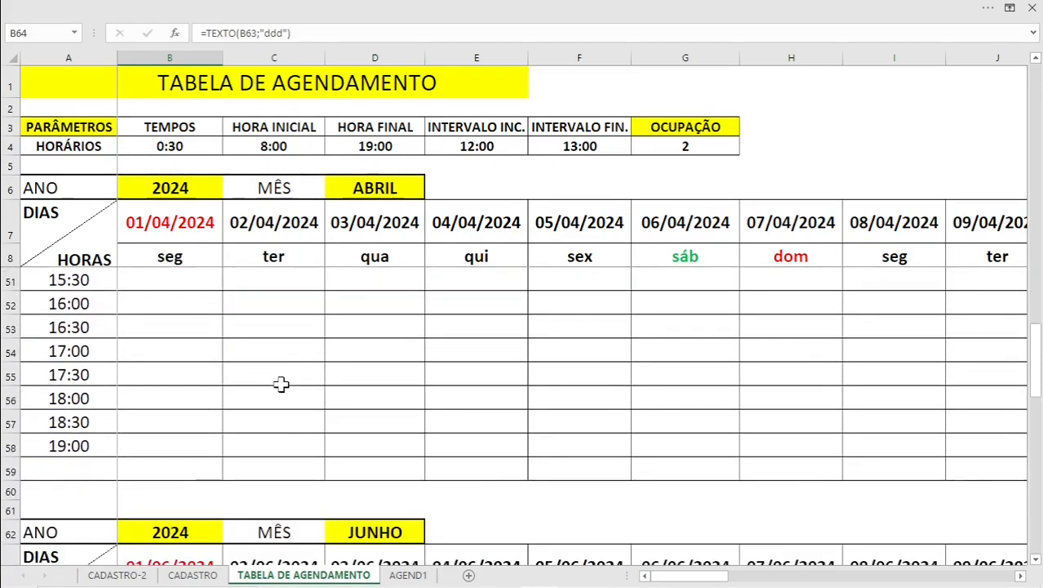
click(186, 428)
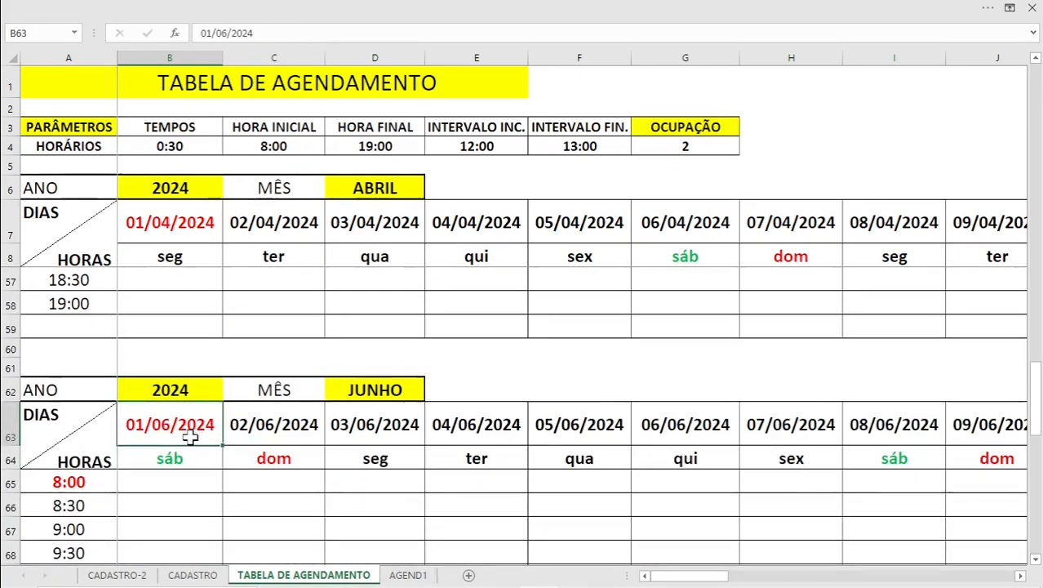
scroll(207, 458, up, 6)
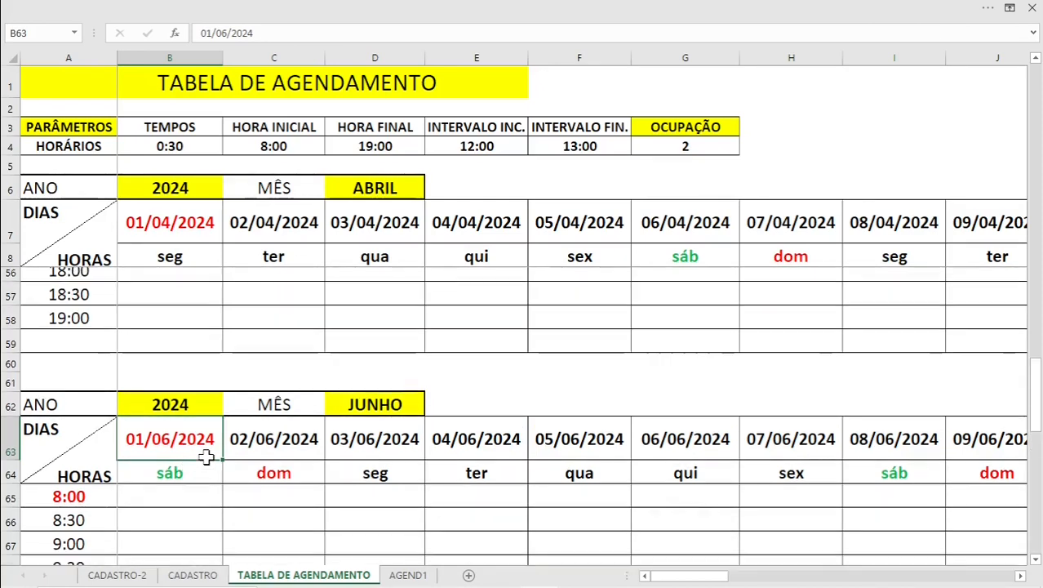
scroll(265, 370, up, 2)
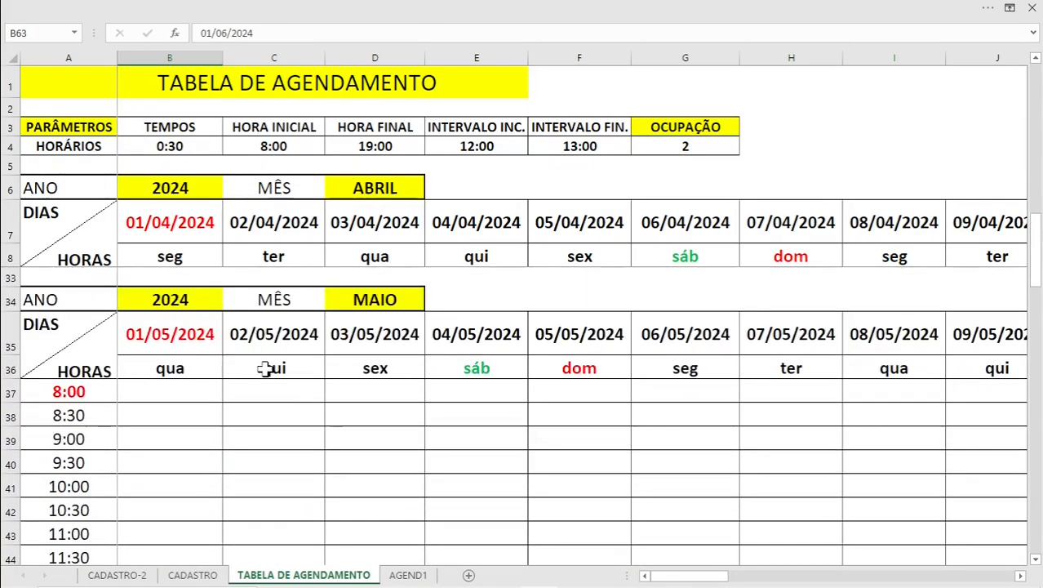
Copy row 7 of the CADASTRO sheet and insert the copy above client 1
click(190, 575)
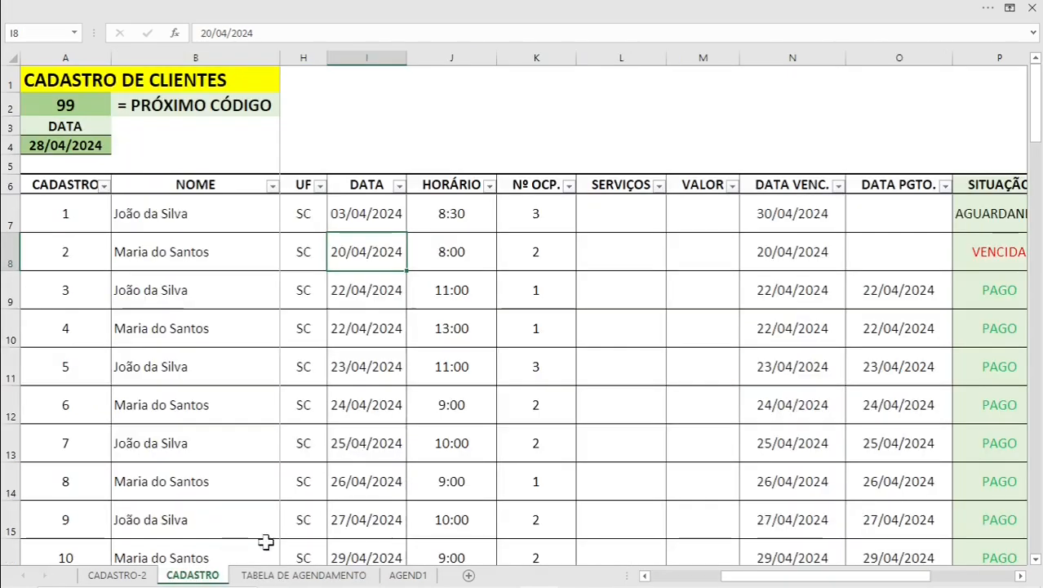
click(12, 215)
right_click(11, 215)
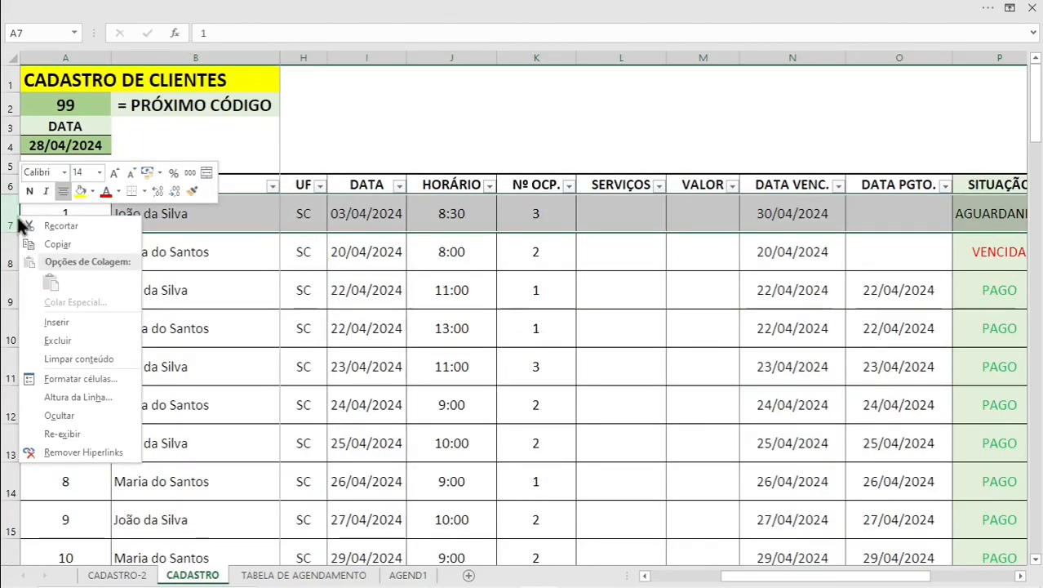
click(72, 245)
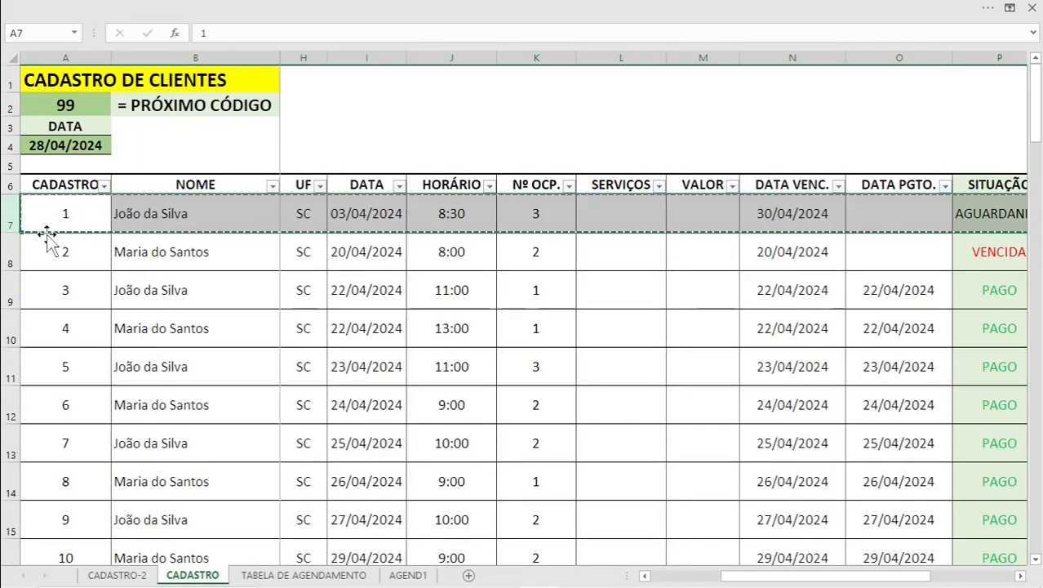
right_click(10, 215)
click(84, 324)
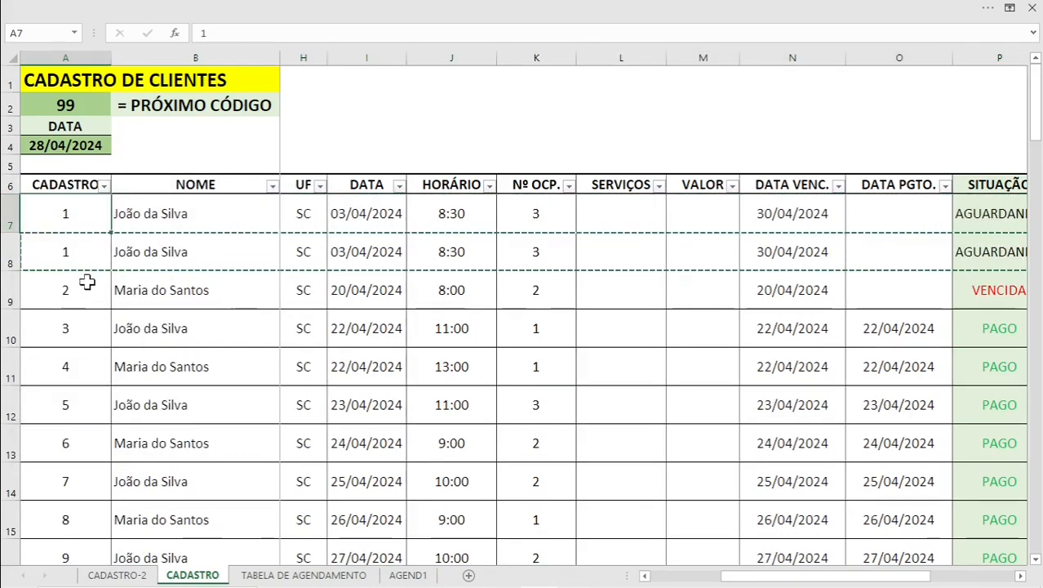
Set the CADASTRO code of the inserted row 7 to 99 and enter the new client's full name in NOME
text(99)
key(Tab)
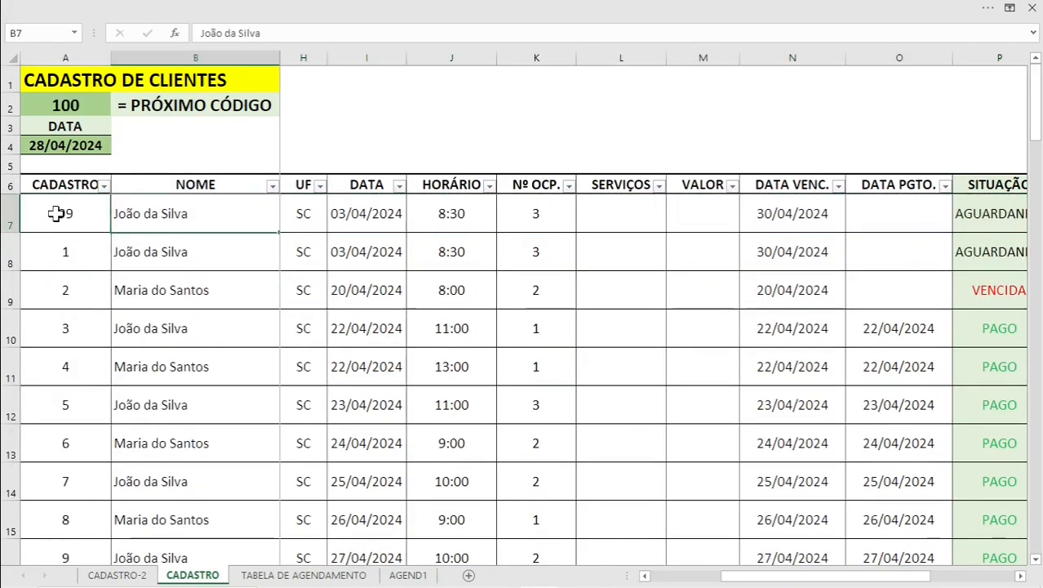
text(pEdro Al)
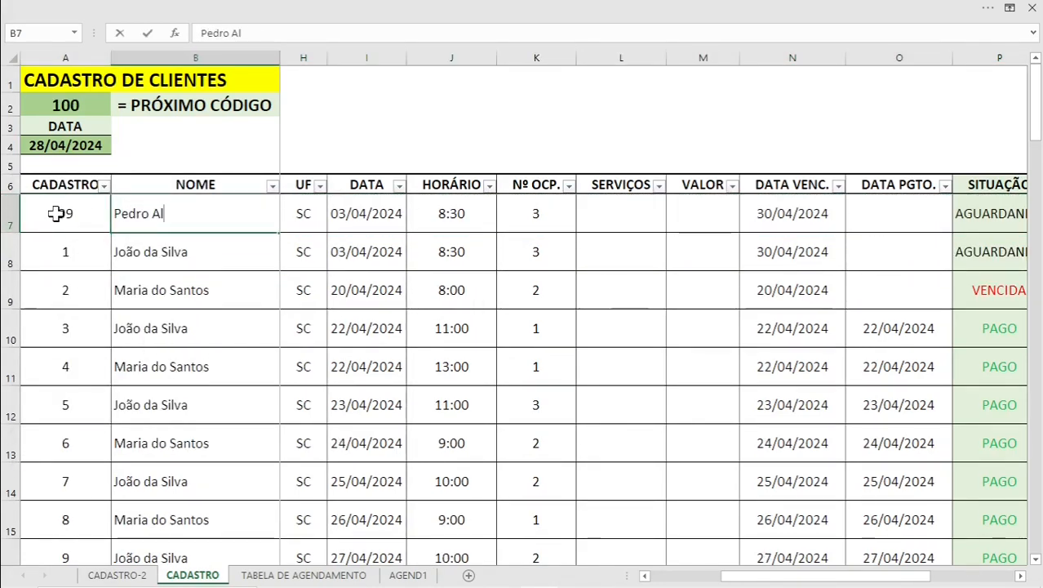
text(cantara)
Set the DATA of the new client in row 7 to 12/05/2024
key(Tab)
key(Tab)
key(Tab)
key(Tab)
key(Tab)
key(Tab)
key(Tab)
key(Tab)
key(Tab)
key(Tab)
key(Tab)
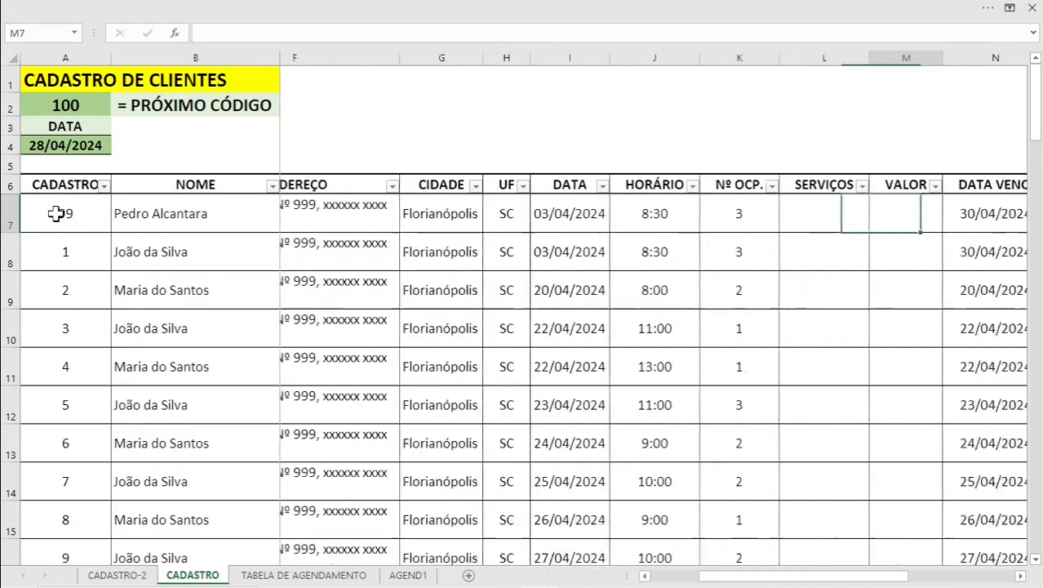
key(Left)
key(Left)
key(Left)
key(Left)
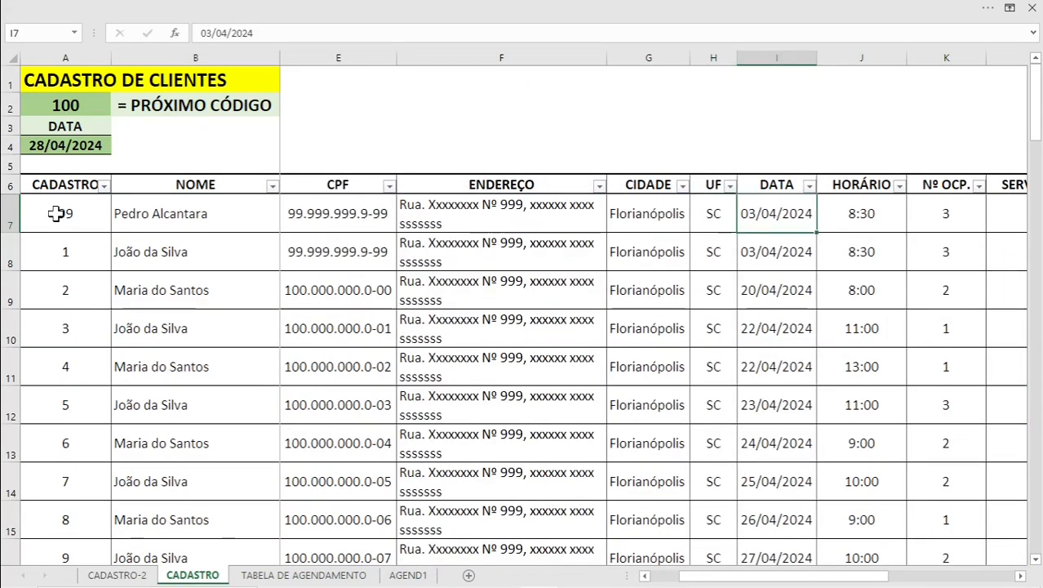
text(12/0)
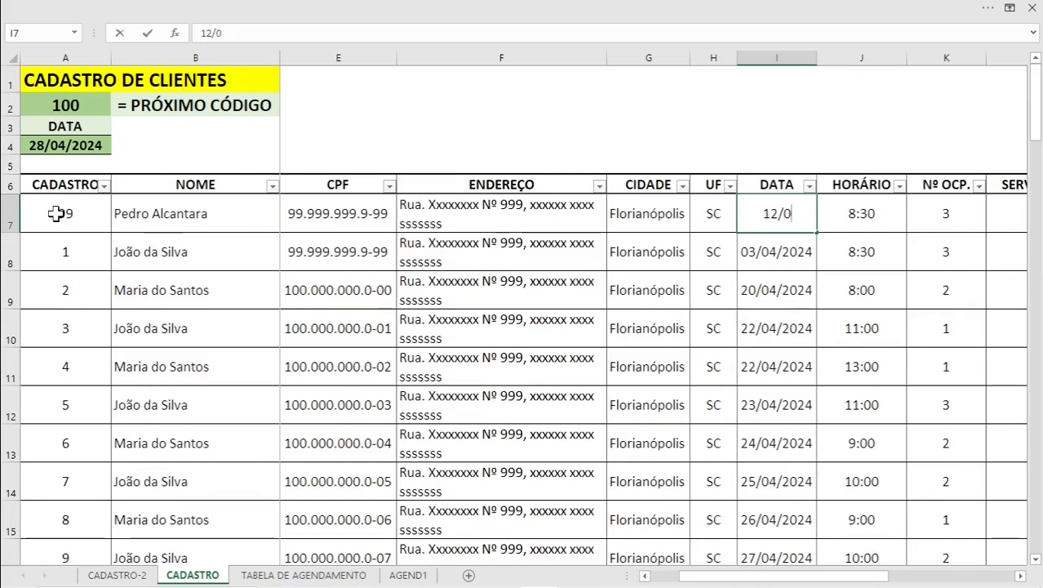
text(5/2024)
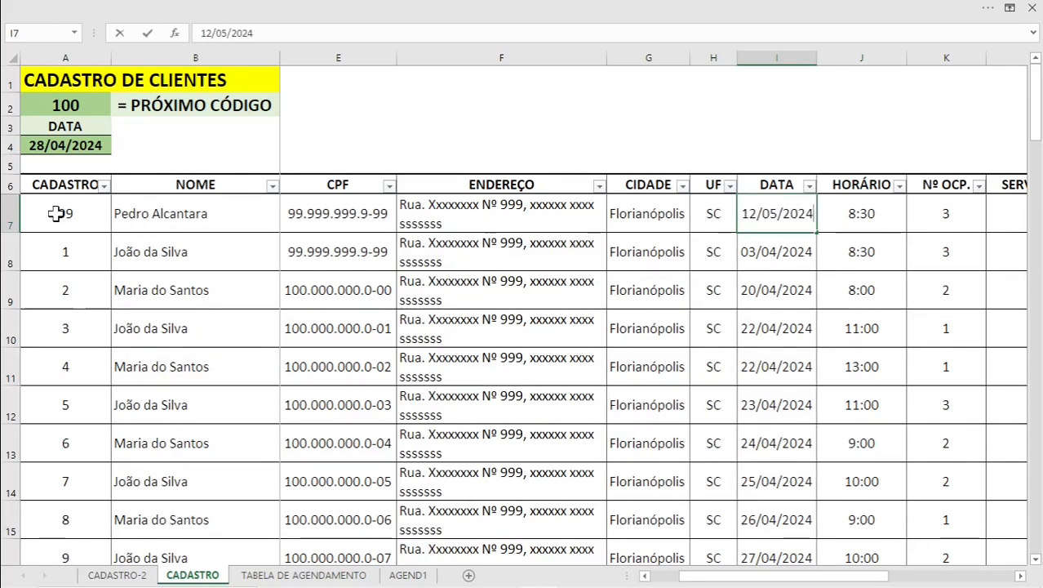
key(Tab)
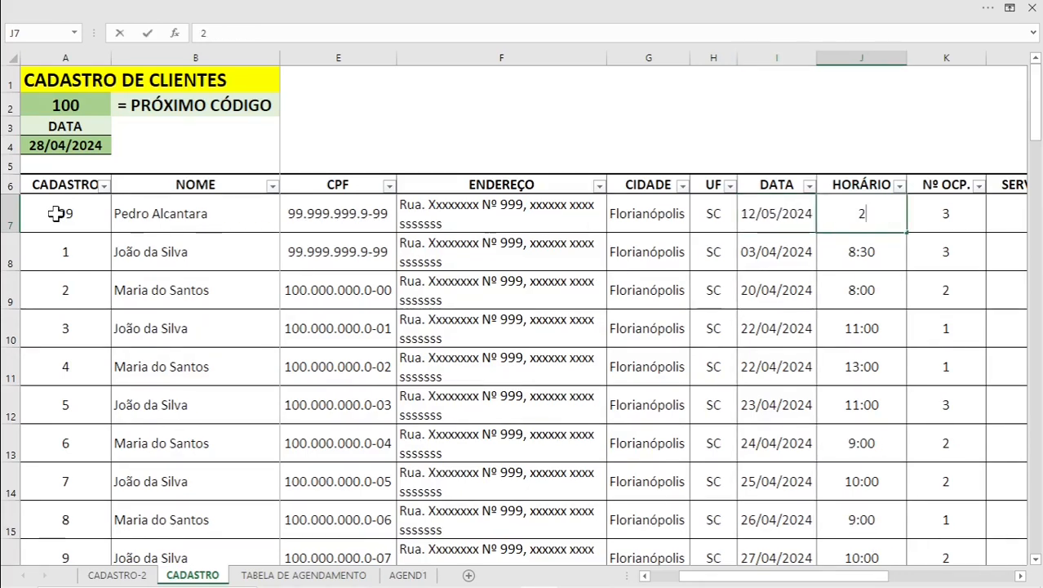
Set the HORÁRIO of the client in row 7 to 13:00 and the Nº OCP. to 2
text(13:00)
key(Tab)
text(2)
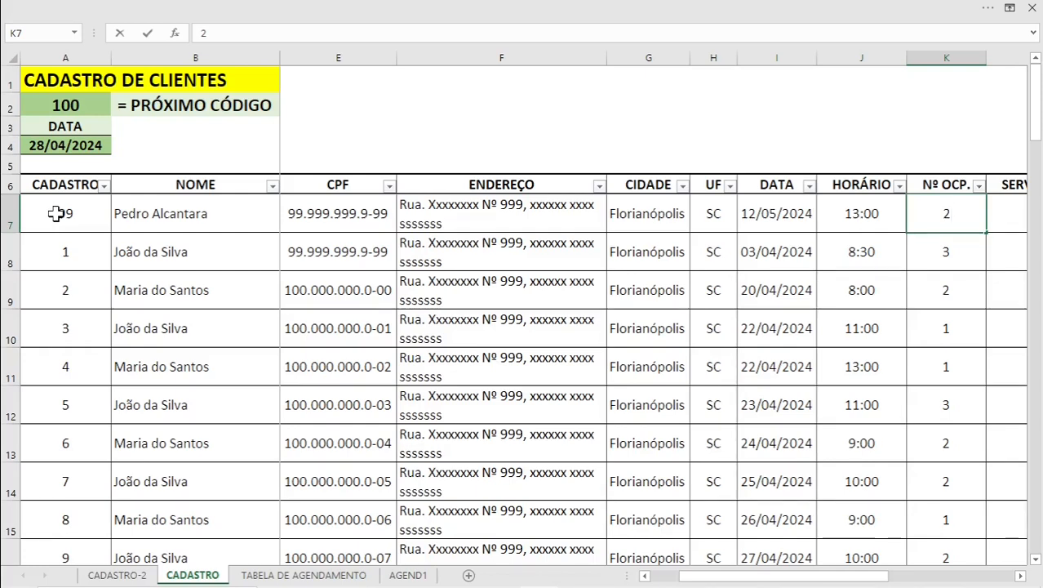
Copy client 99's row 7 on the CADASTRO sheet and insert the copy above it
right_click(9, 216)
click(46, 239)
right_click(11, 228)
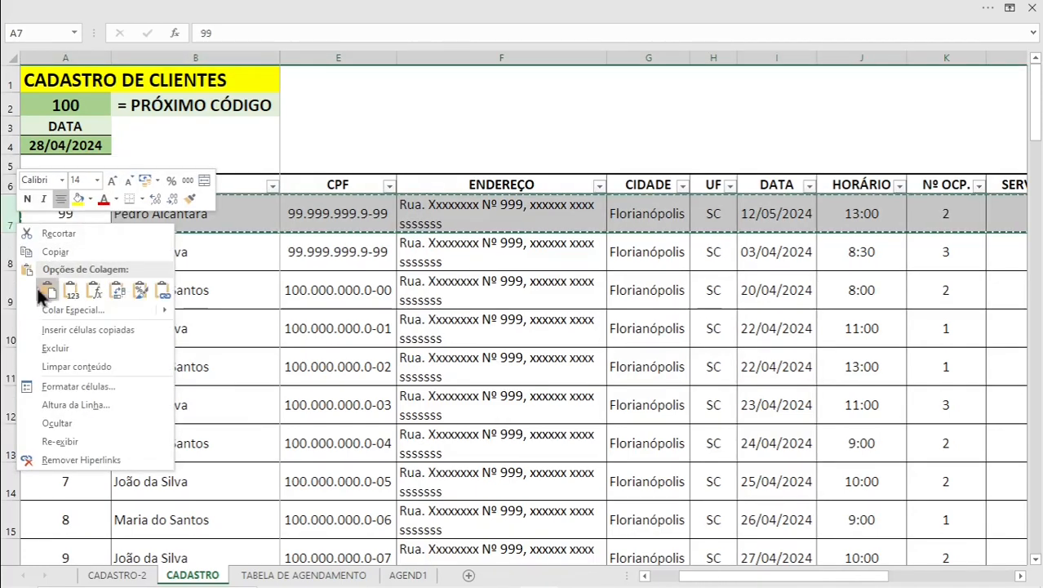
click(66, 333)
Set the CADASTRO code of the newly inserted row 7 to 100 and enter the new client's name in NOME
double_click(63, 214)
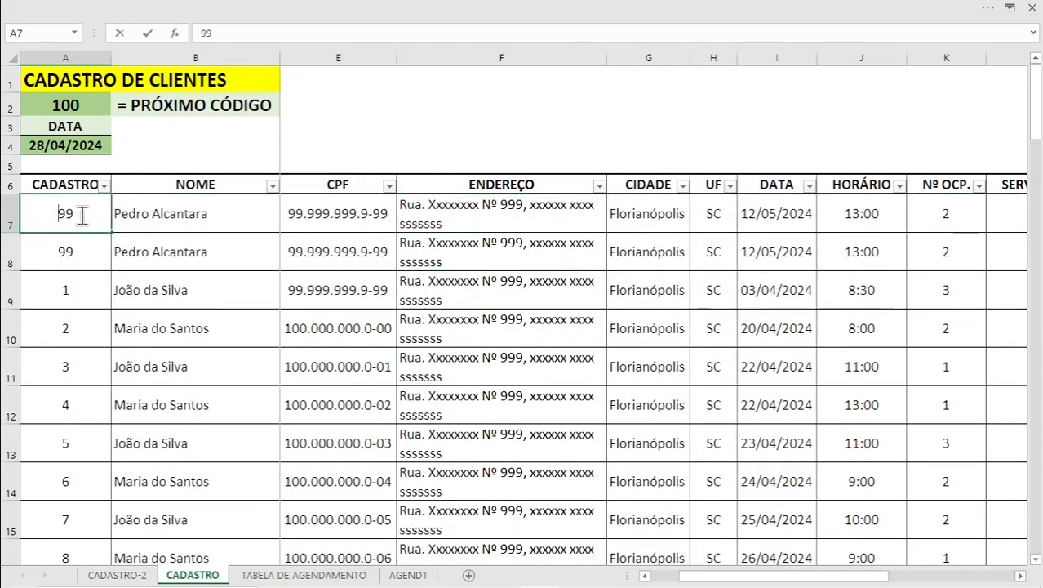
text(100)
key(Return)
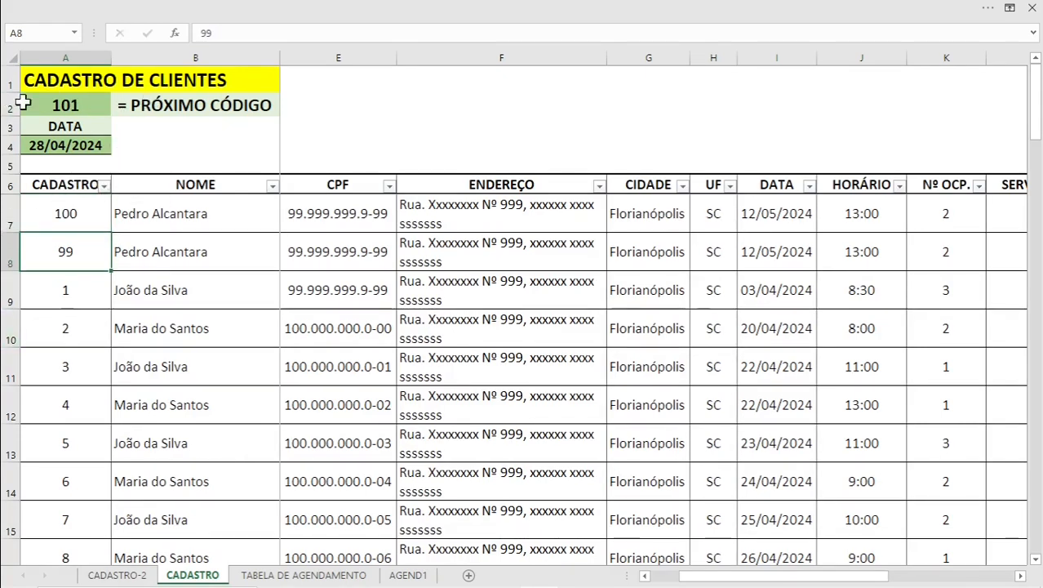
click(189, 204)
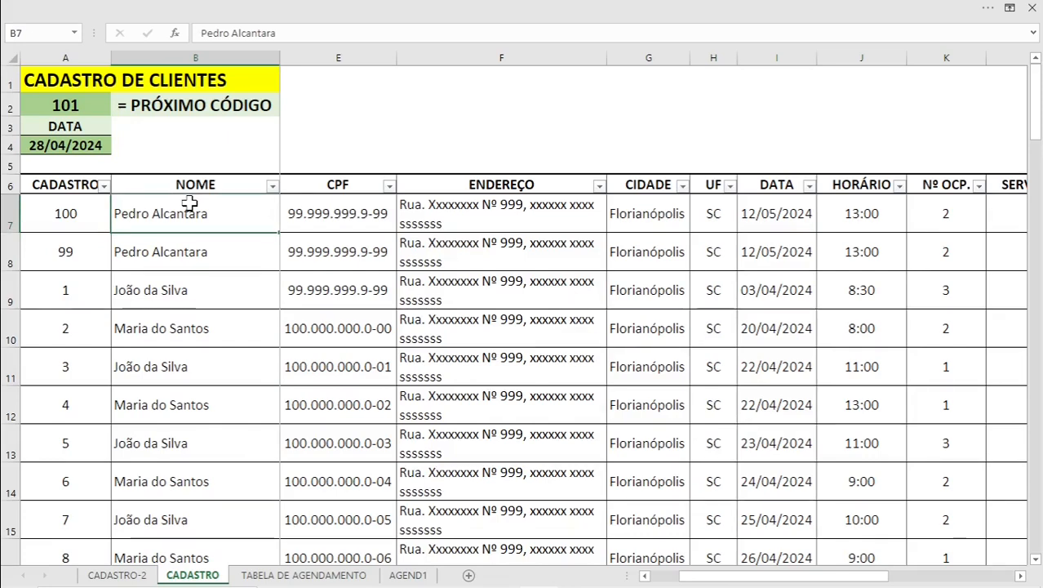
text(Maria José)
key(Tab)
Set the DATA of client 100 in row 7 to 03/06/2024
key(Tab)
key(Tab)
key(Tab)
key(Tab)
key(Tab)
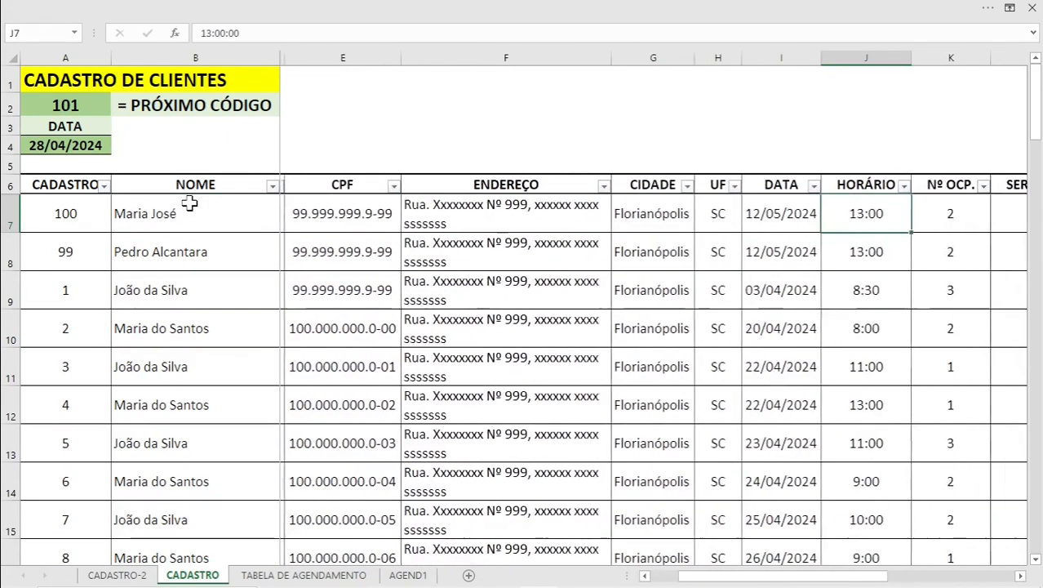
key(Tab)
click(747, 219)
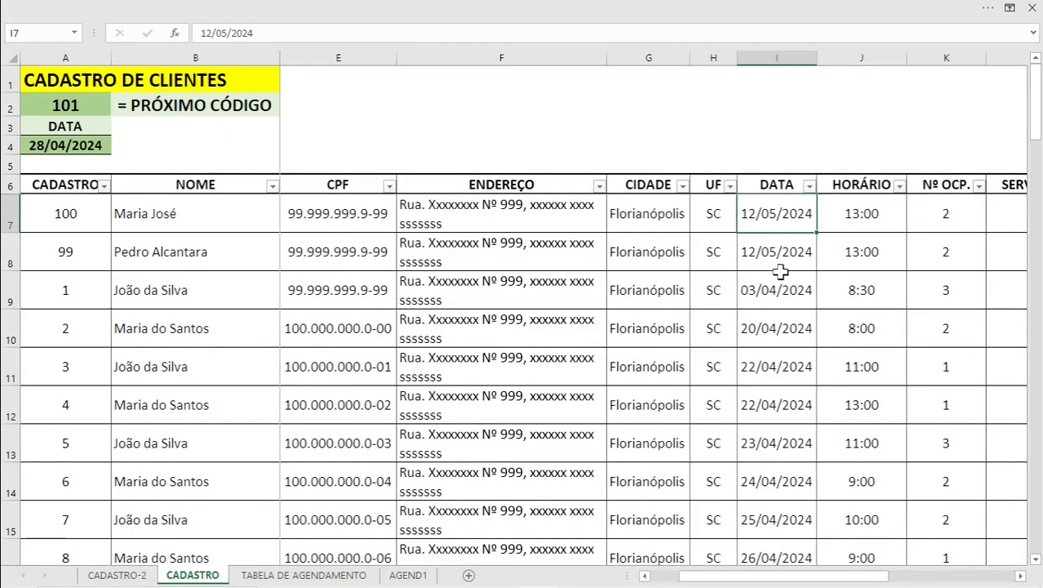
text(03/)
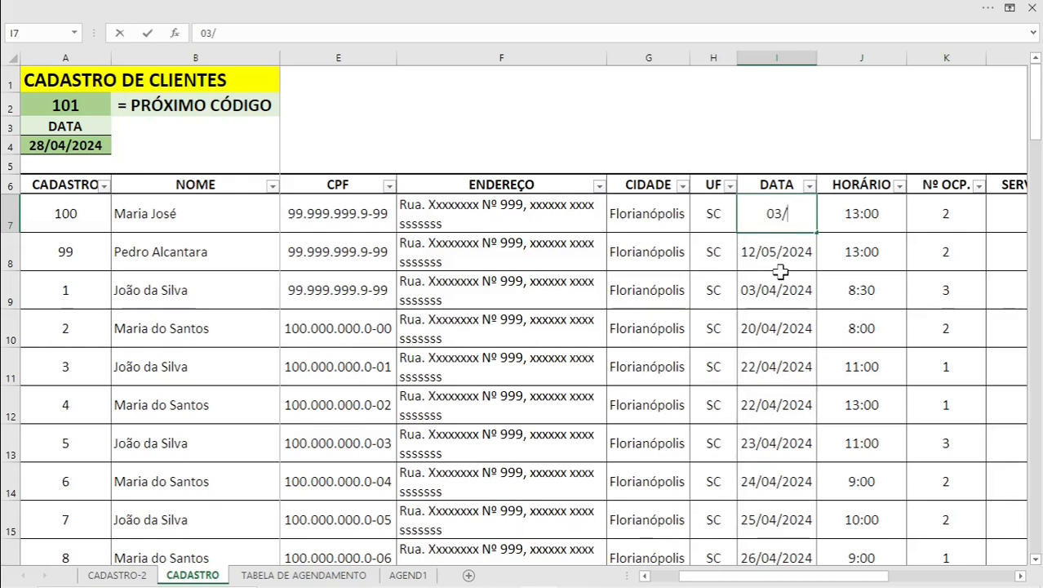
text(06/2024)
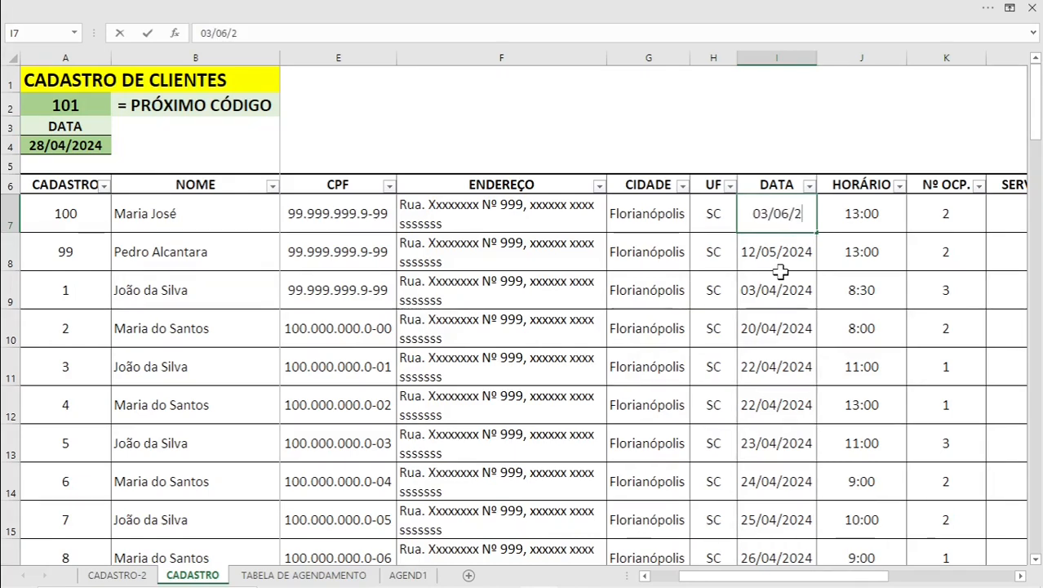
key(Tab)
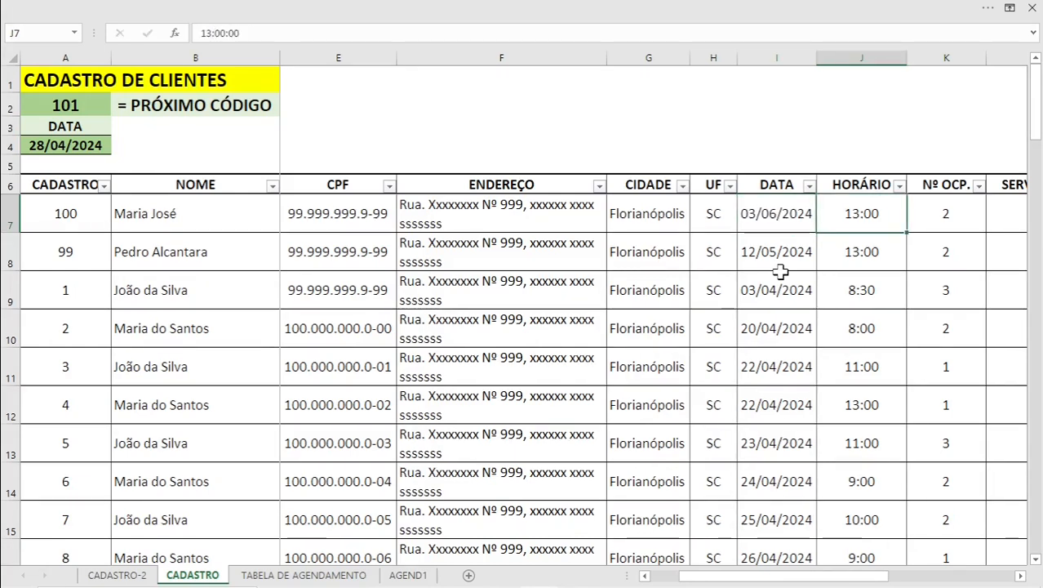
Set client 100's HORÁRIO to 8:00 and Nº OCP. to 5
text(8:00)
key(Tab)
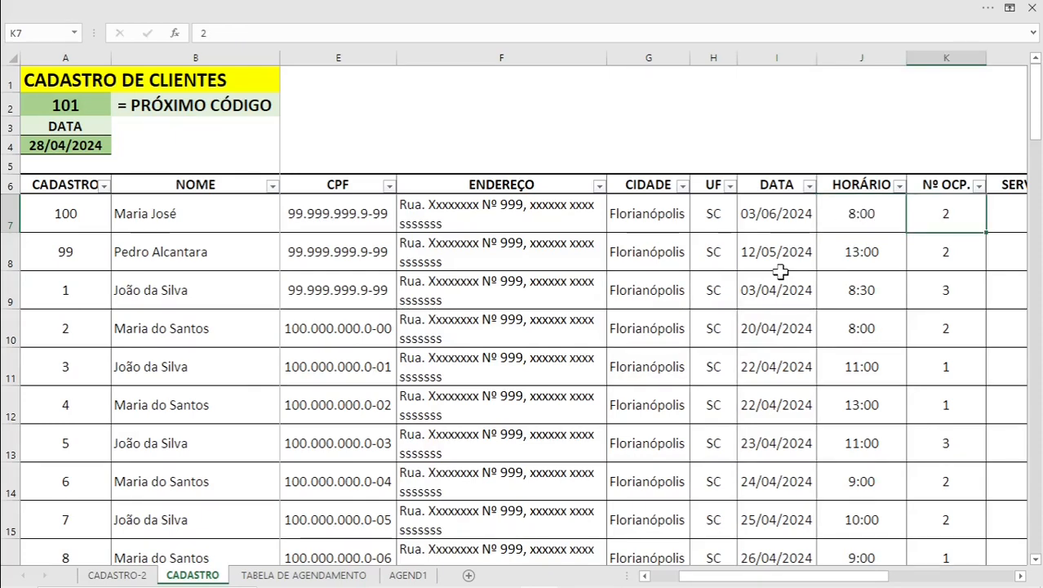
key(Down)
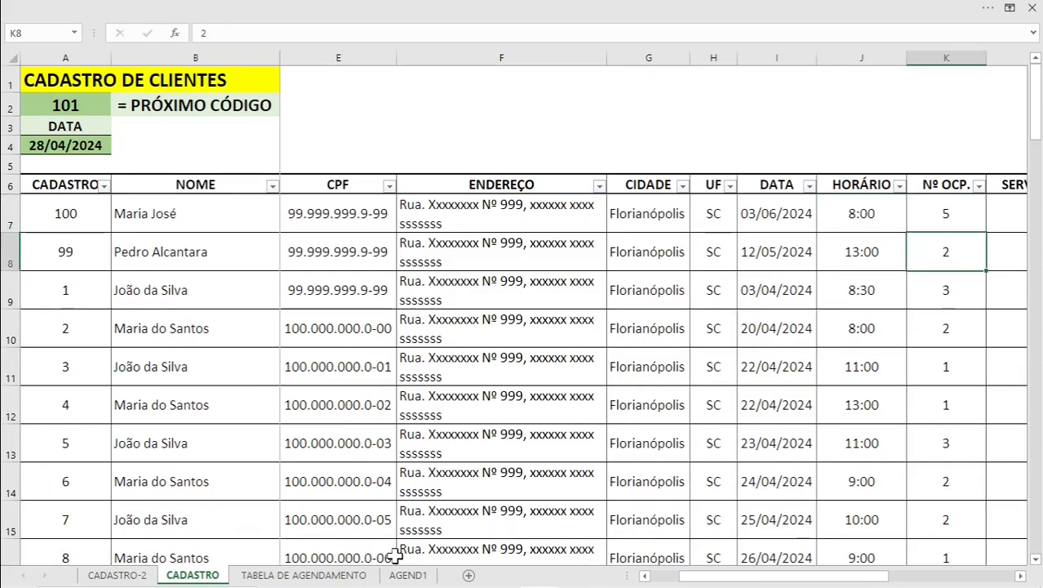
Check the bookings for 12/05/2024 in the MAIO block and 03/06/2024 in the JUNHO block of TABELA DE AGENDAMENTO against the CADASTRO entries
click(304, 575)
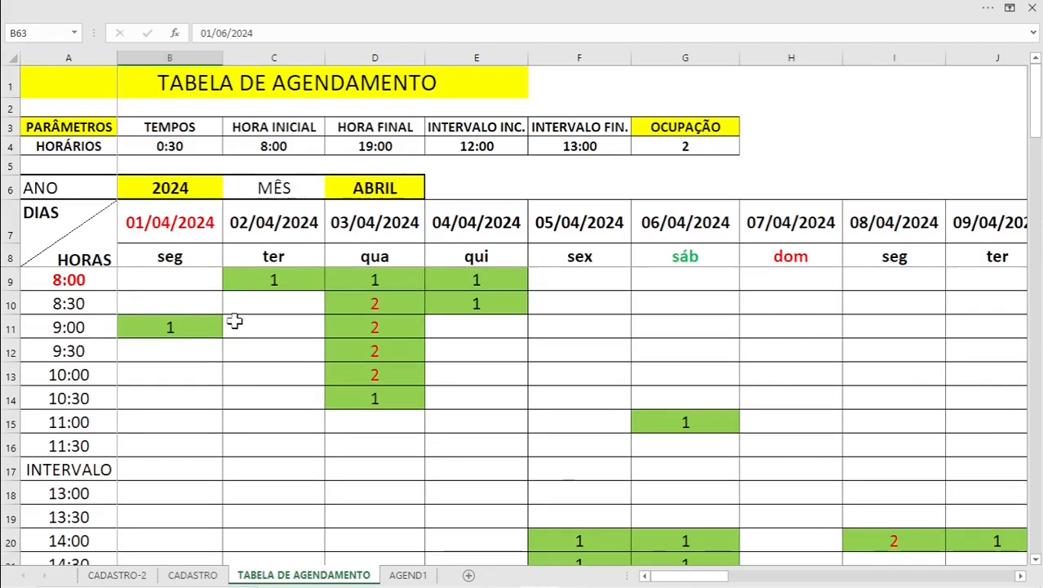
scroll(364, 285, down, 8)
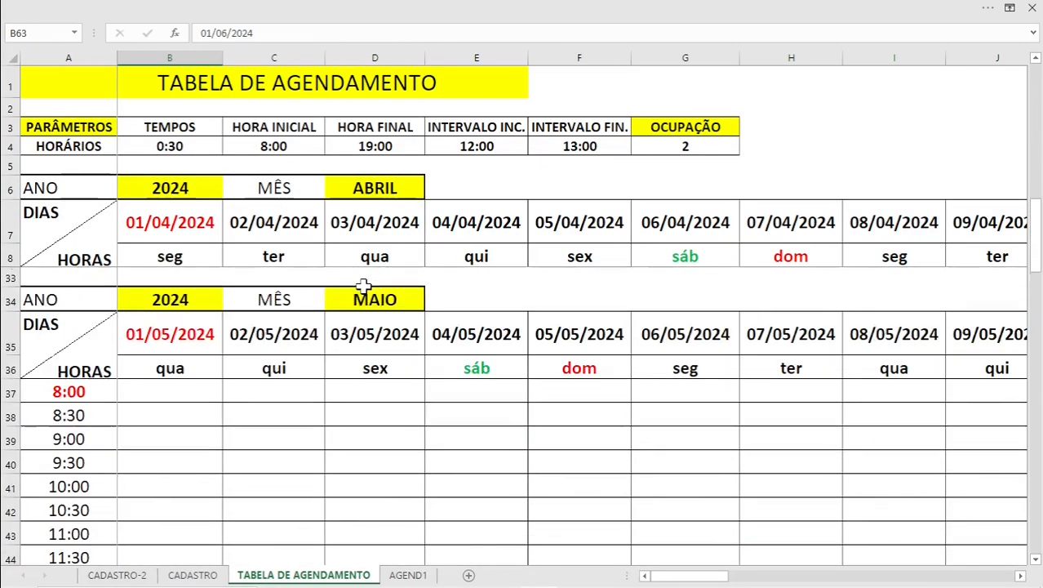
click(1022, 578)
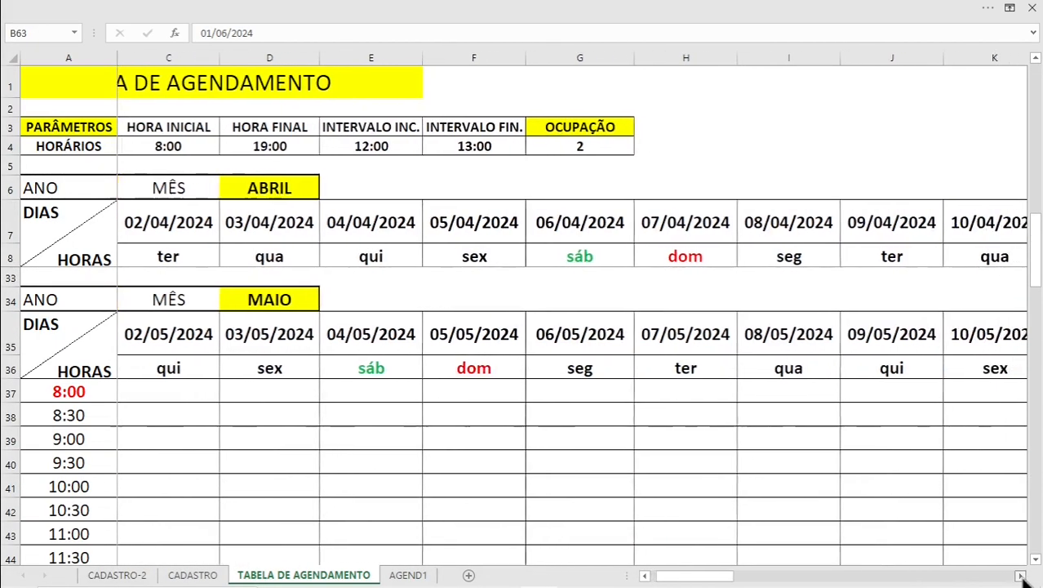
scroll(892, 342, down, 1)
scroll(892, 359, up, 1)
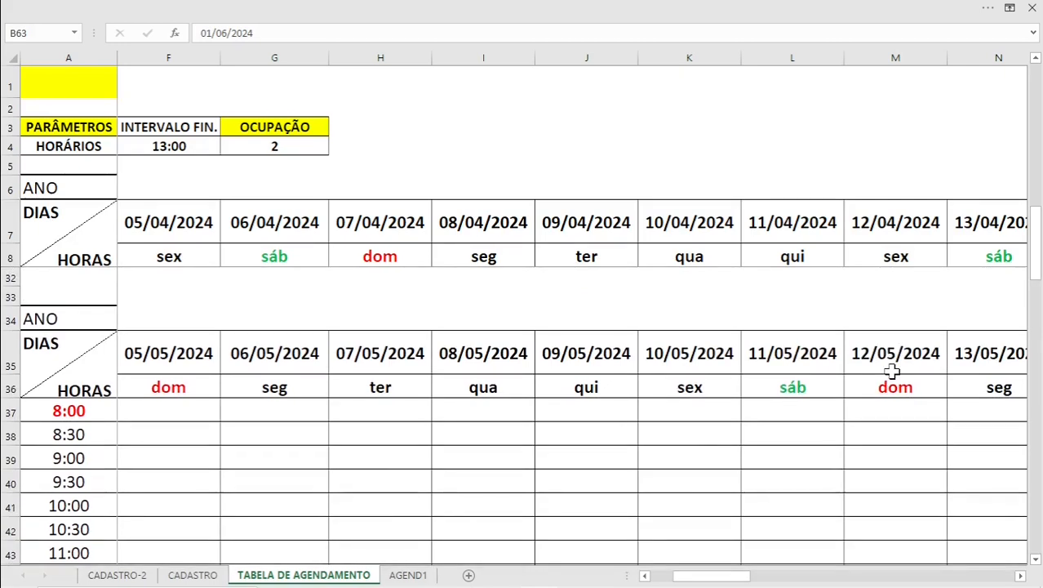
scroll(893, 372, down, 1)
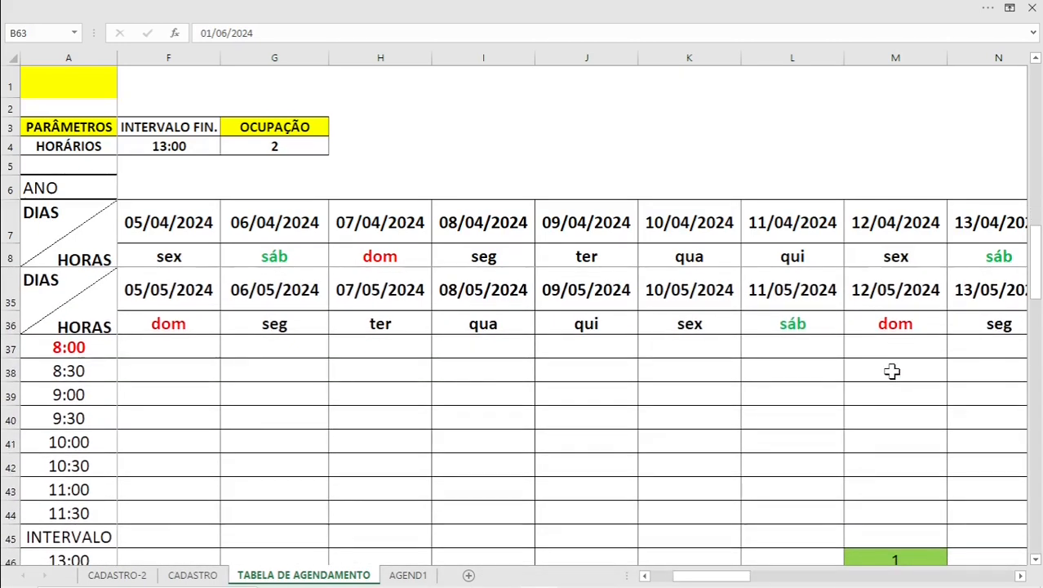
scroll(892, 372, down, 1)
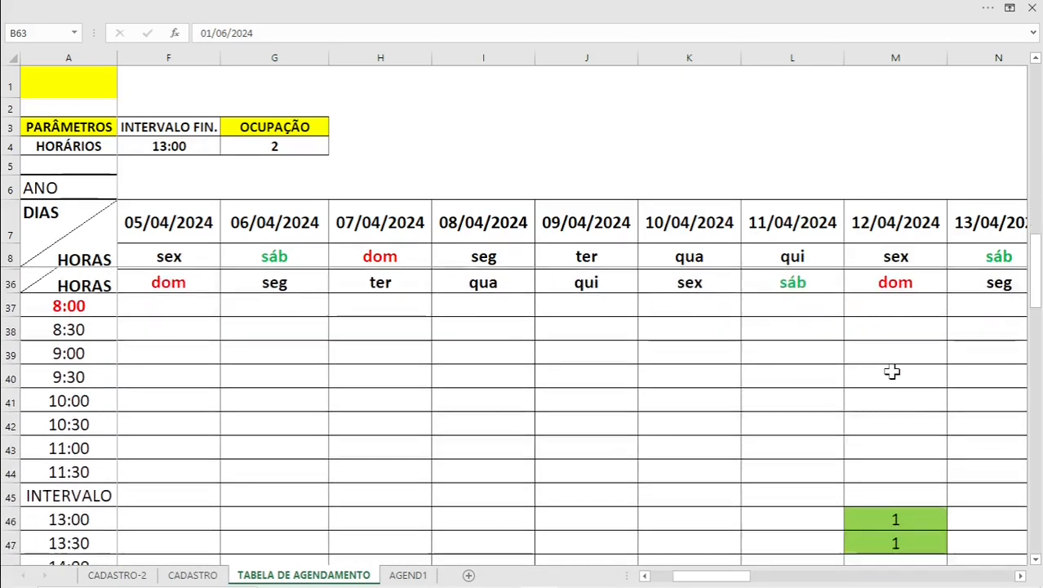
scroll(893, 372, down, 1)
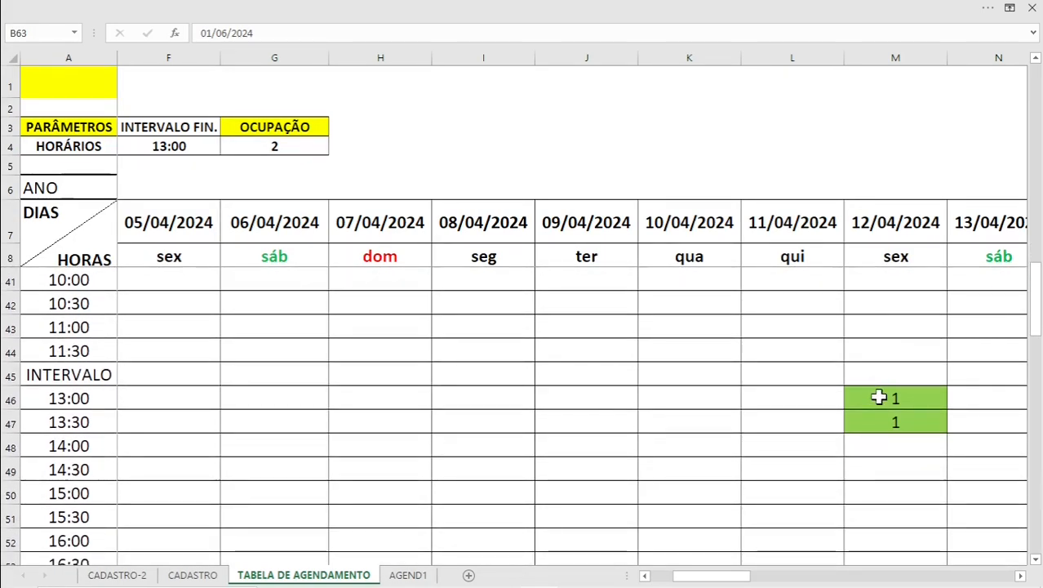
key(ctrl+Page_Up)
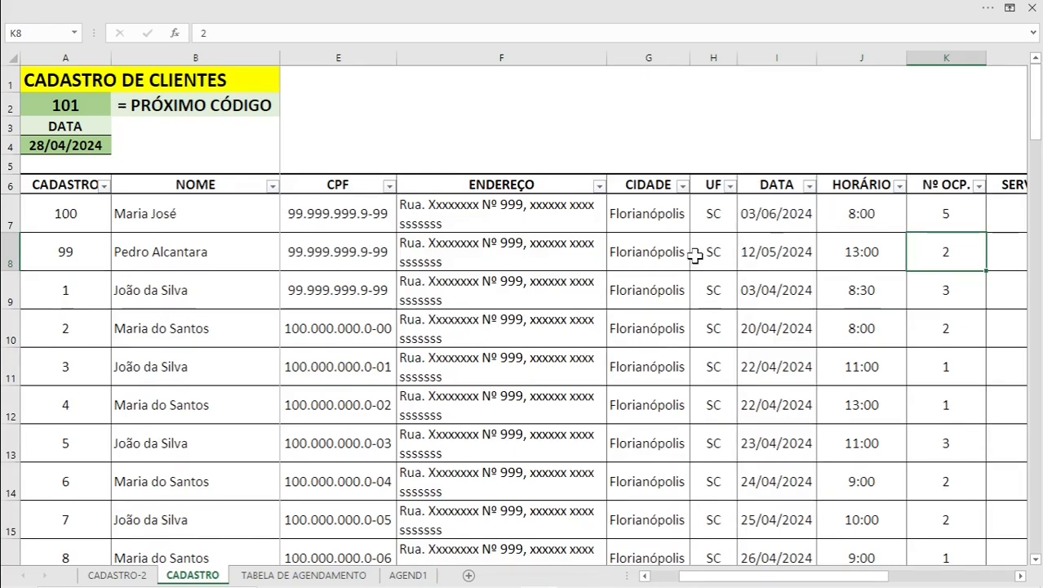
key(ctrl+Page_Down)
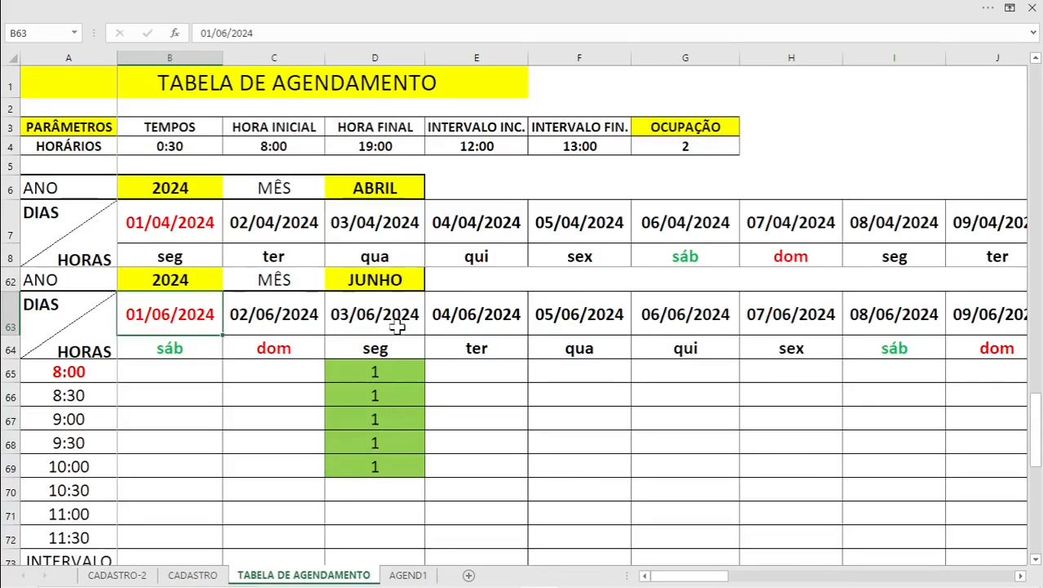